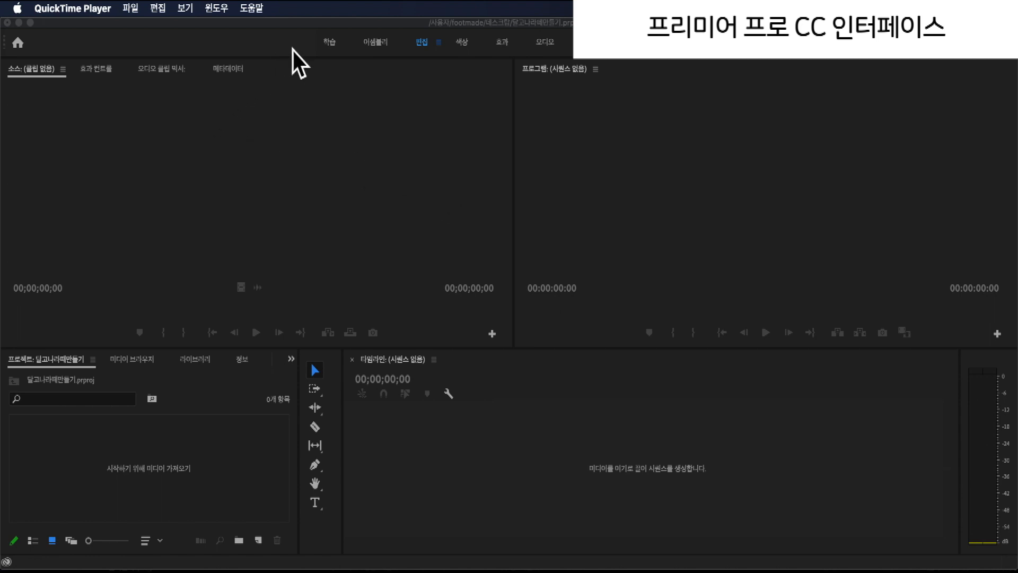
- Look through the Assembly, Color and Libraries workspaces and return to the Editing workspace
left_click(337, 50)
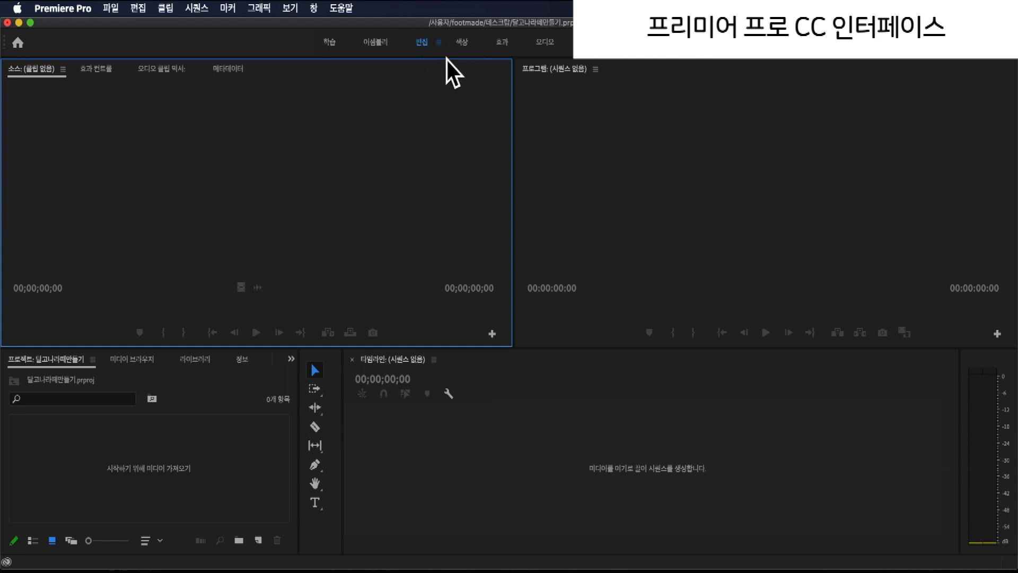
left_click(340, 51)
left_click(371, 49)
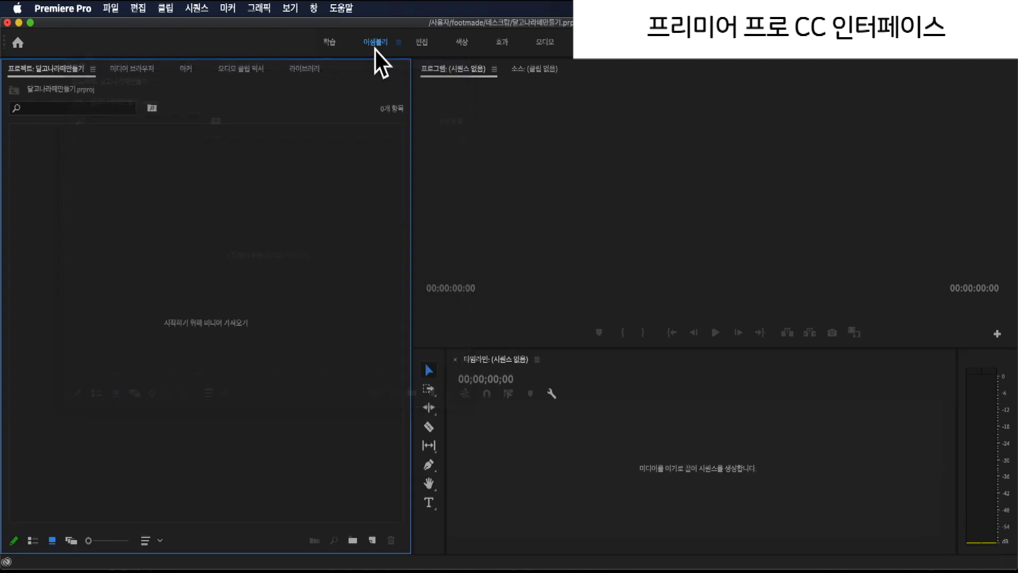
left_click(422, 43)
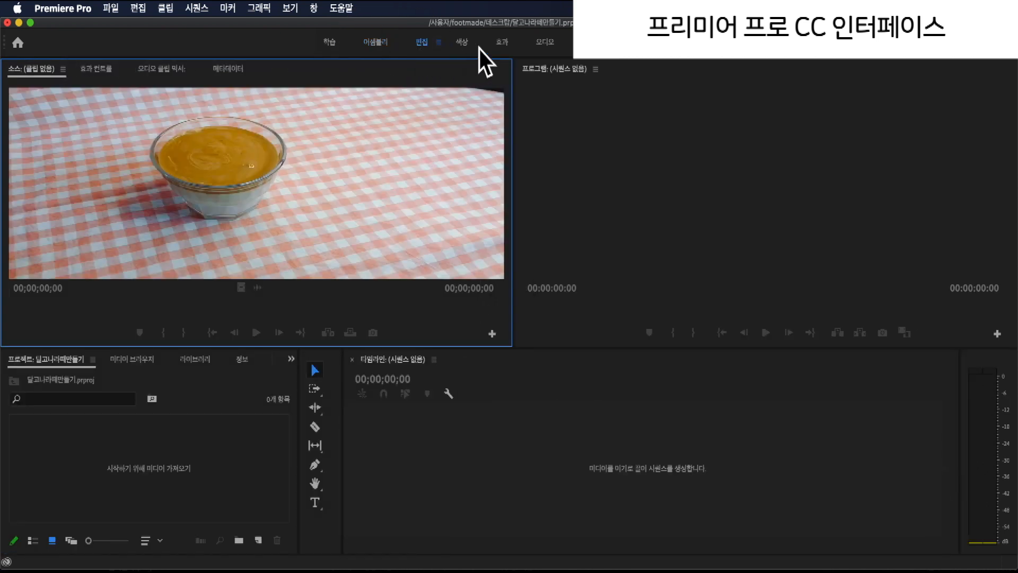
left_click(459, 44)
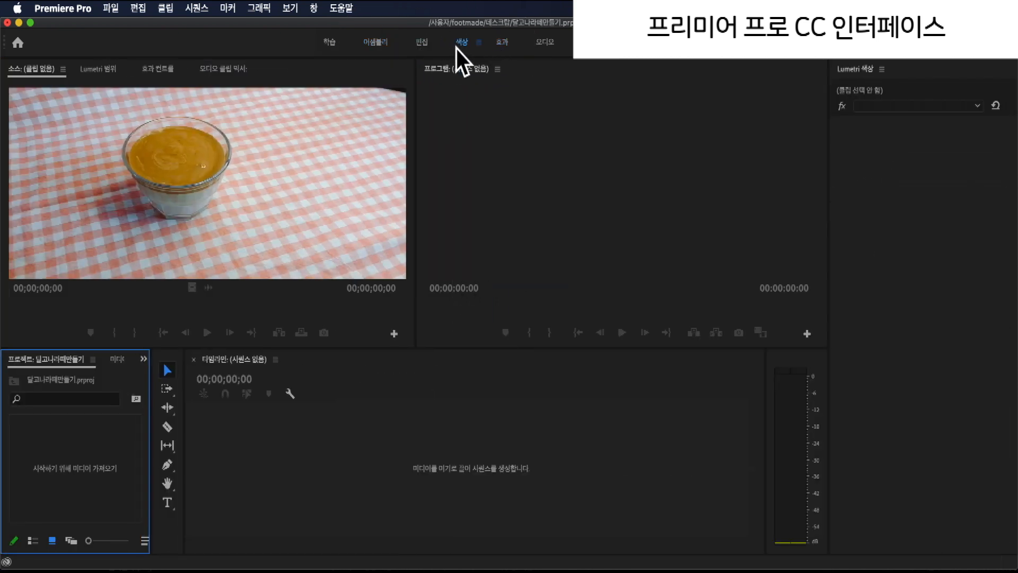
left_click(435, 47)
left_click(653, 47)
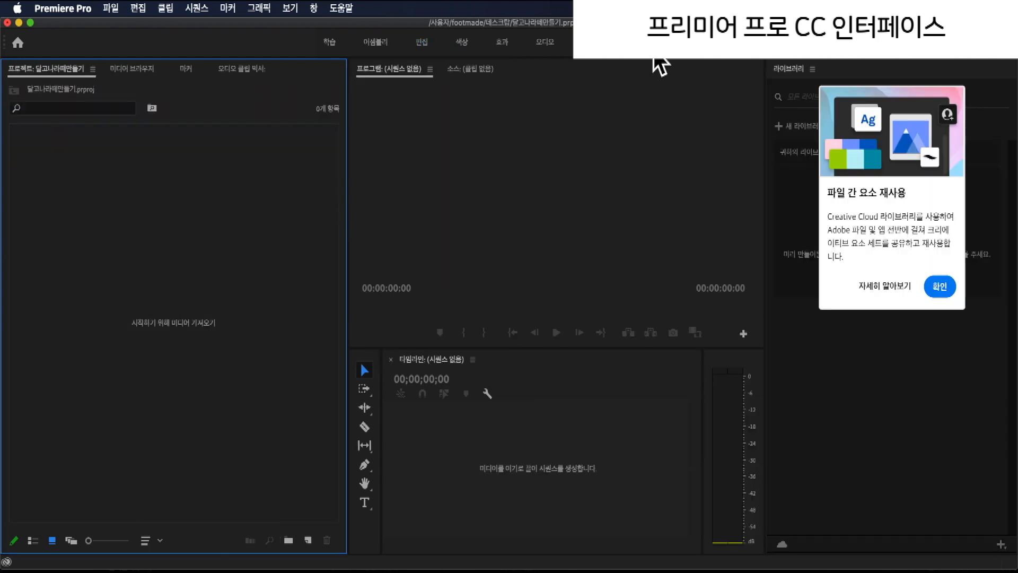
left_click(434, 48)
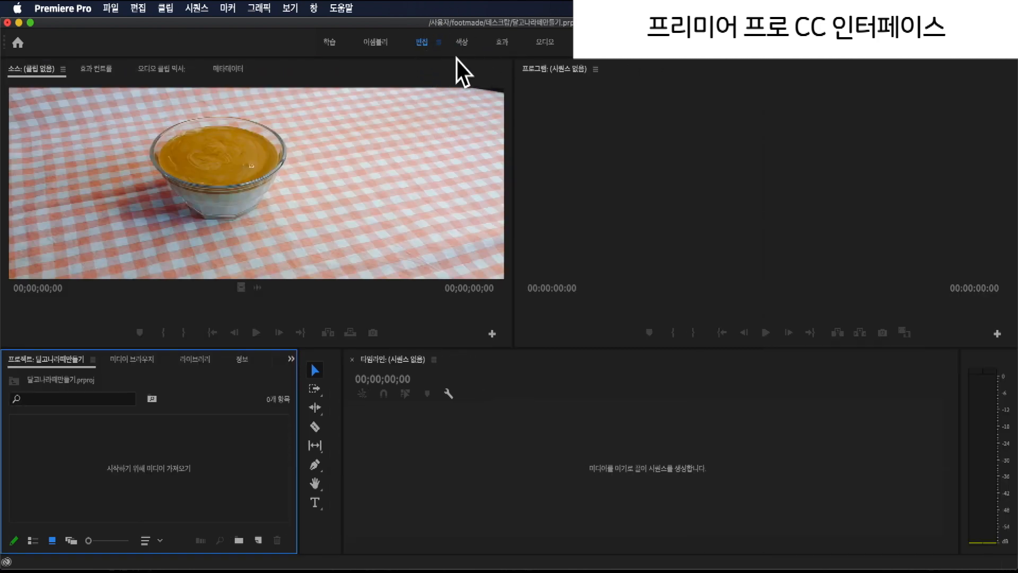
left_click(290, 182)
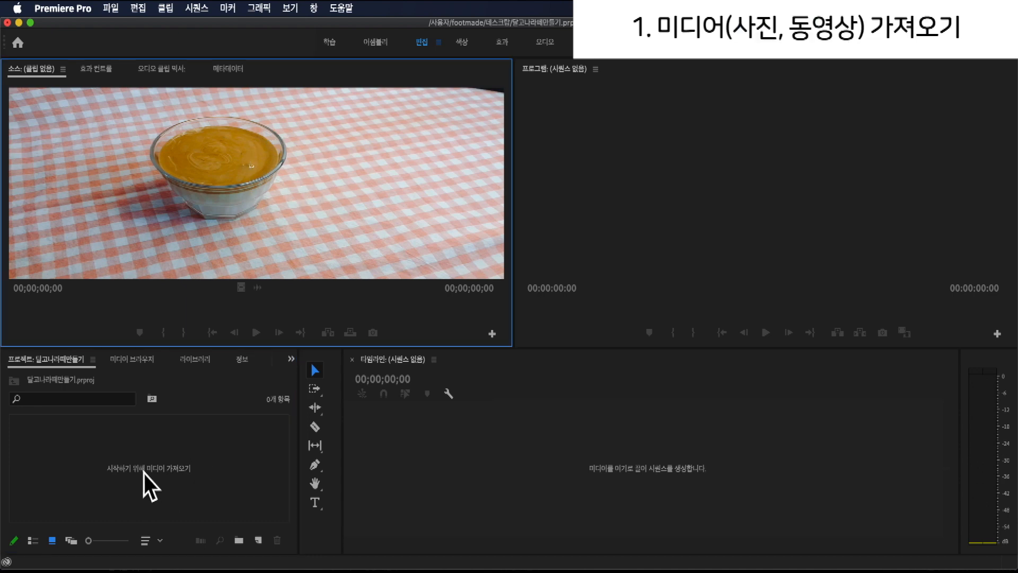
- Import all media files from IMG_7938.JPG through IMG_4833.MOV in the 달고나라떼 folder into the project
left_click(163, 474)
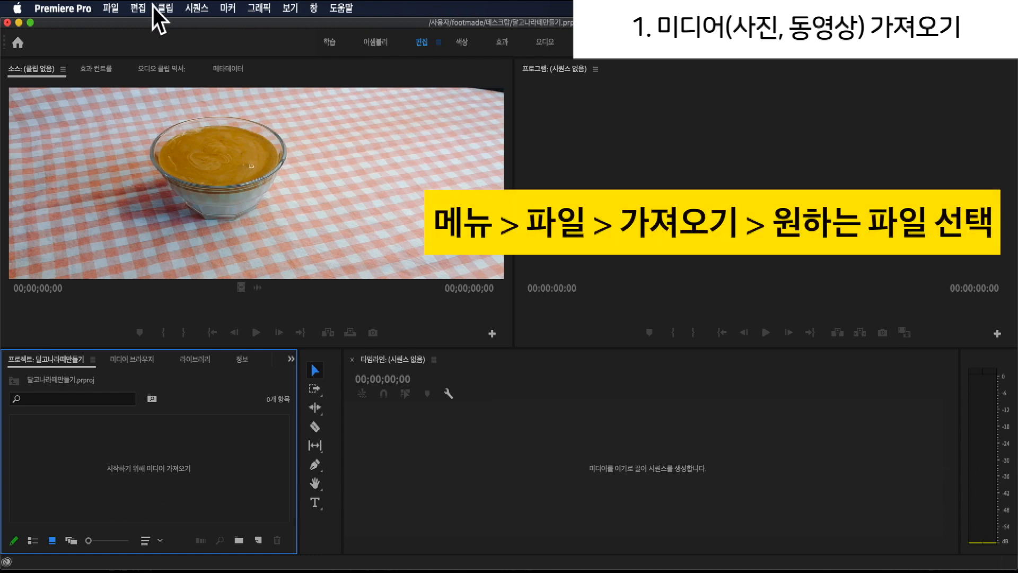
left_click(120, 8)
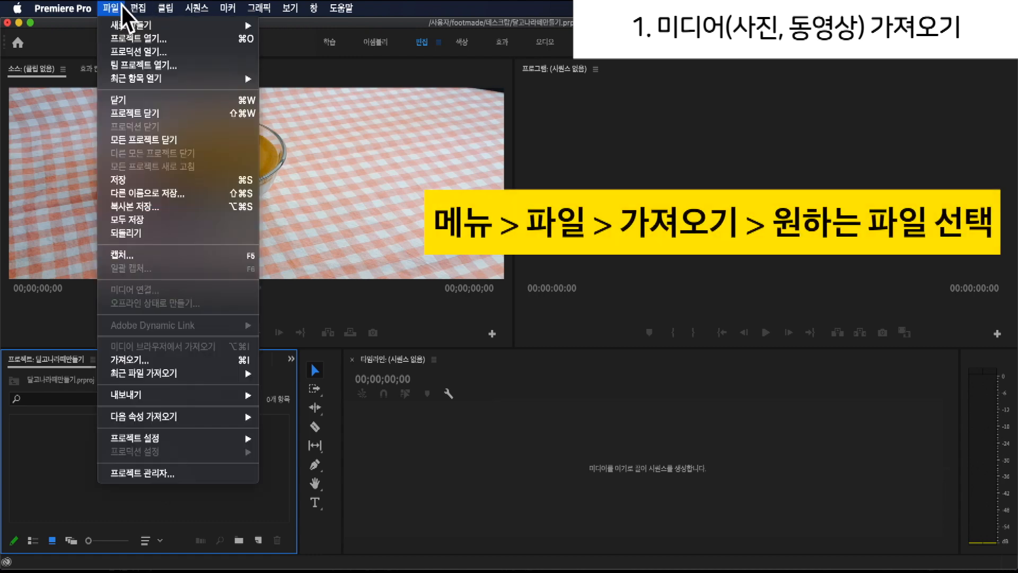
left_click(225, 367)
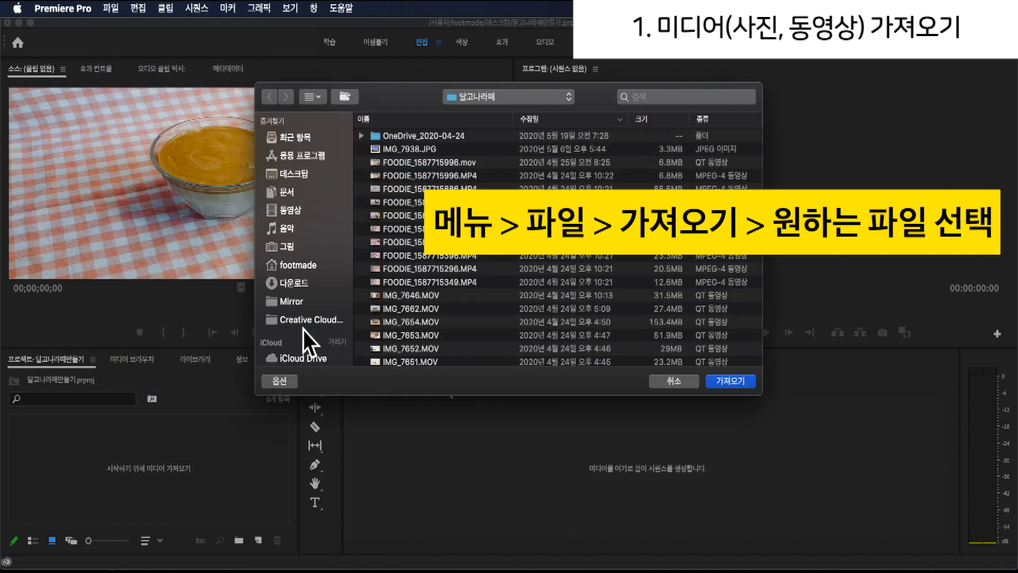
scroll(461, 256, "down", 1)
left_click(454, 151)
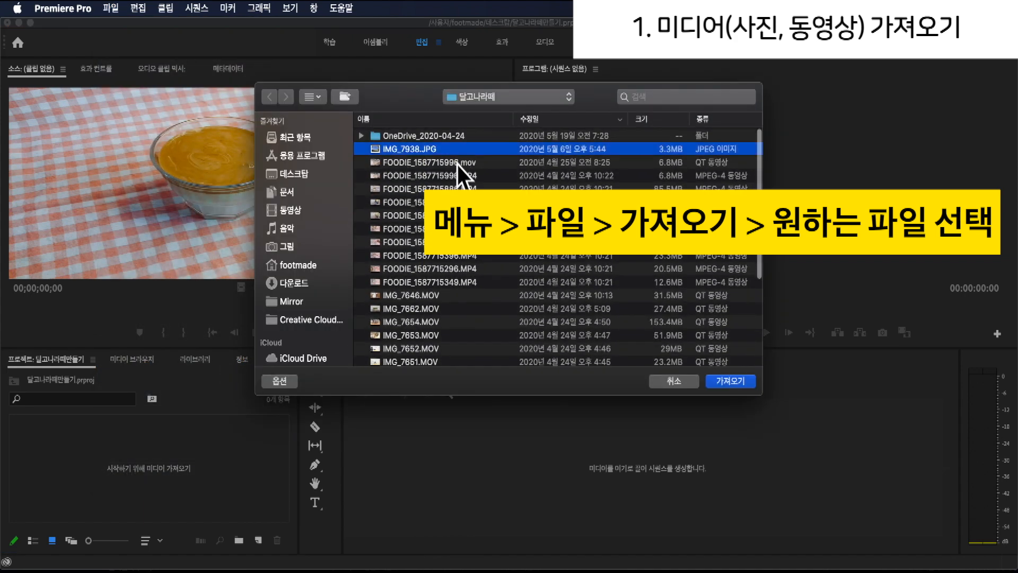
scroll(457, 169, "down", 5)
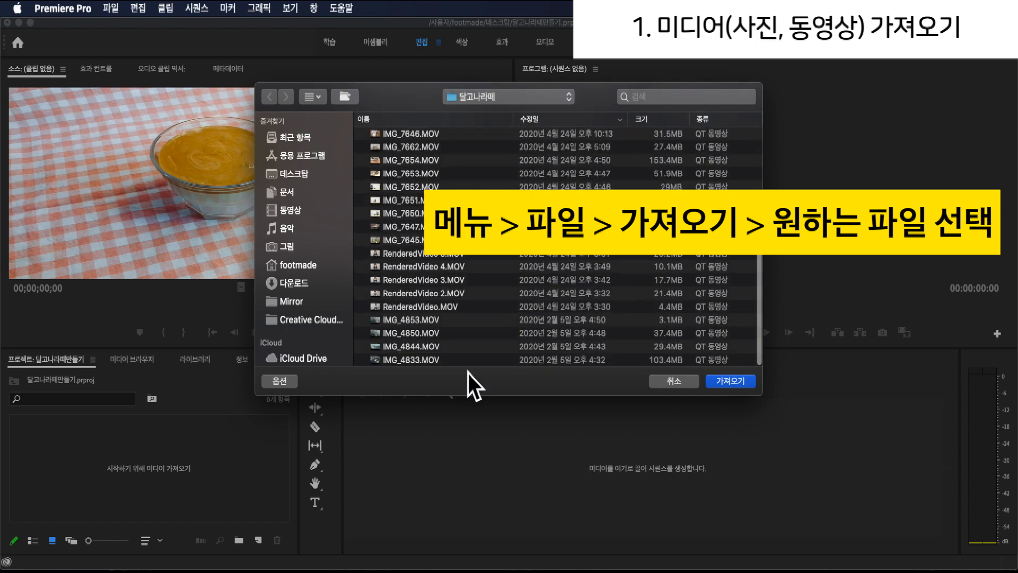
left_click(431, 360, "shift")
left_click(737, 383)
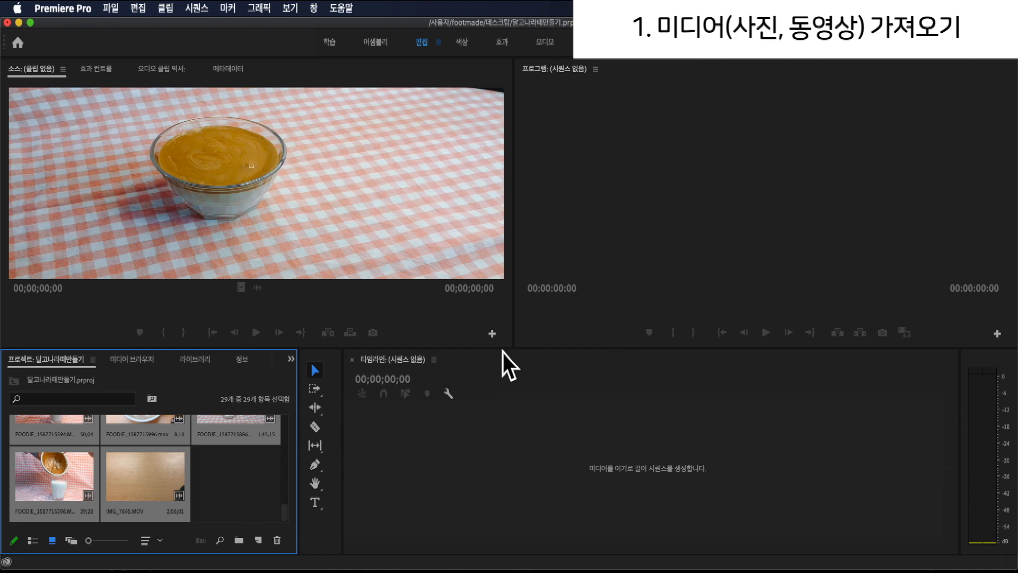
- Look through the thumbnails of the imported clips in the project to find footage that is not needed
scroll(243, 457, "up", 10)
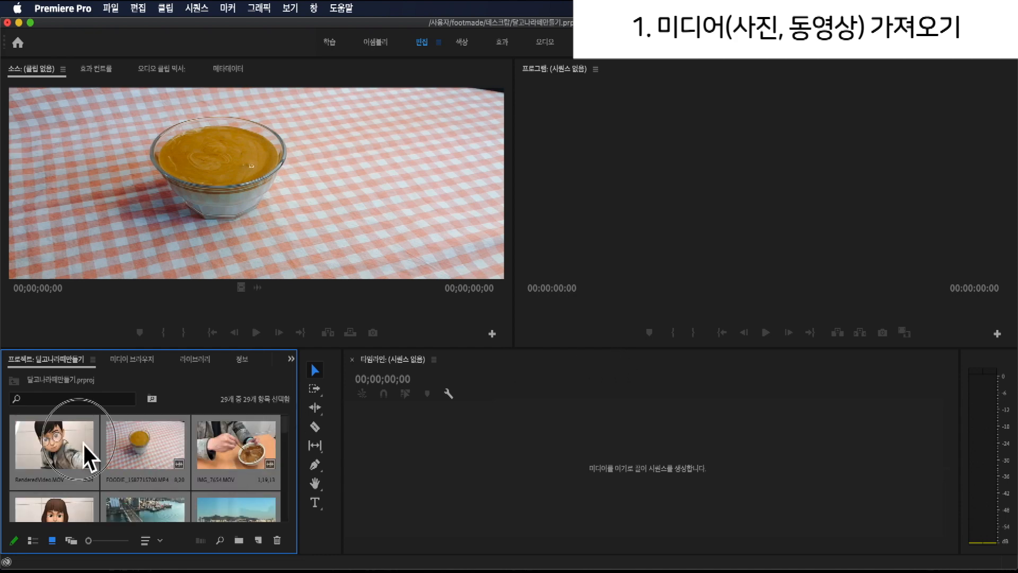
left_click(242, 450)
scroll(241, 448, "down", 10)
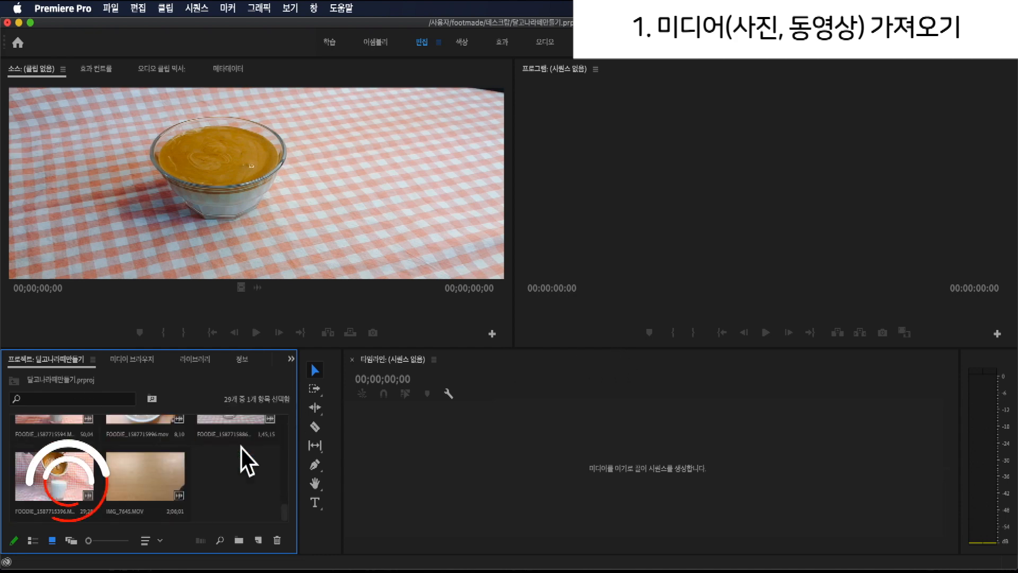
scroll(159, 460, "up", 2)
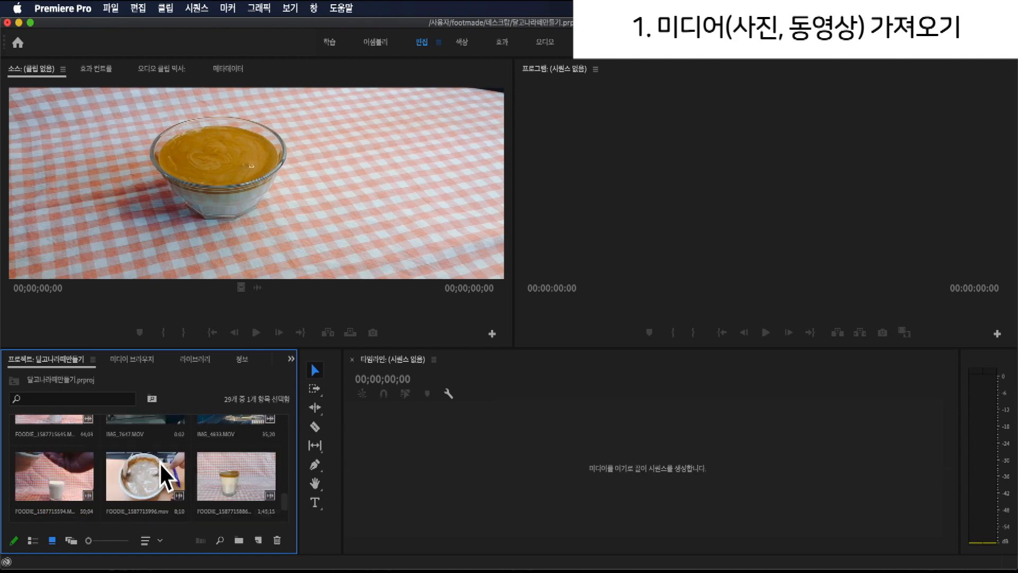
scroll(162, 466, "up", 3)
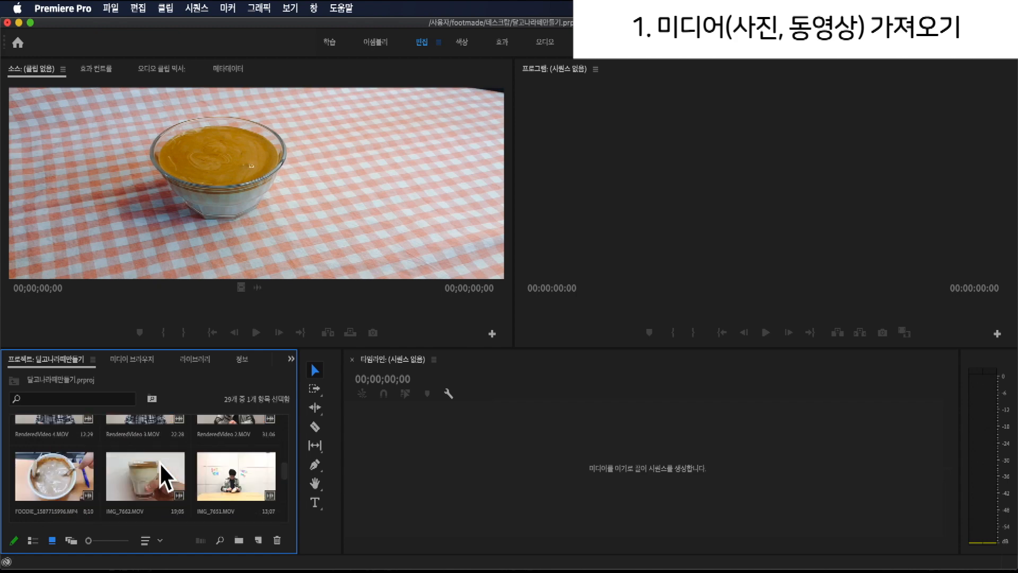
scroll(160, 463, "up", 5)
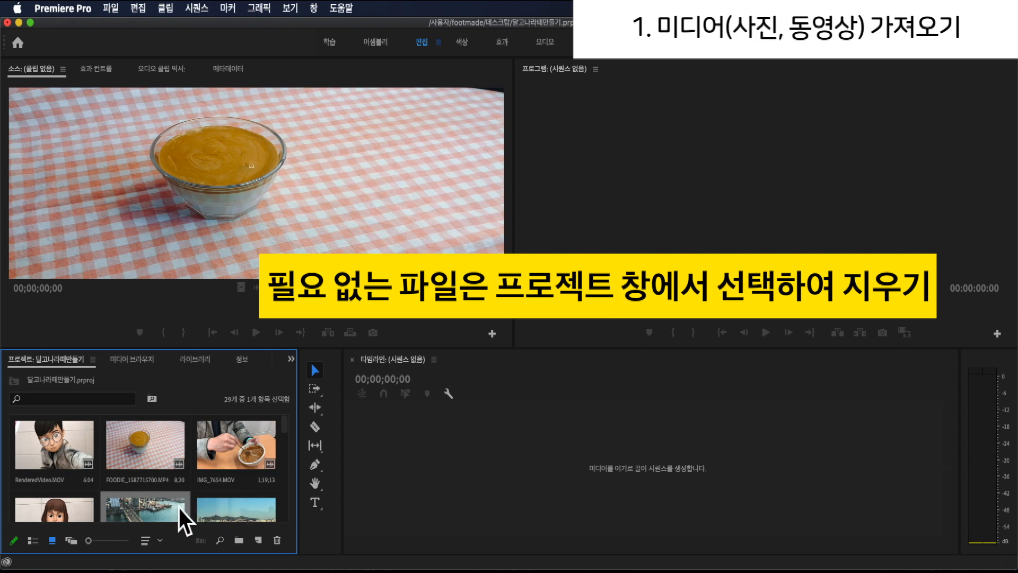
- Delete the unneeded harbour clips IMG_4850.MOV, IMG_4844.MOV and IMG_4853.MOV from the project
scroll(181, 498, "down", 2)
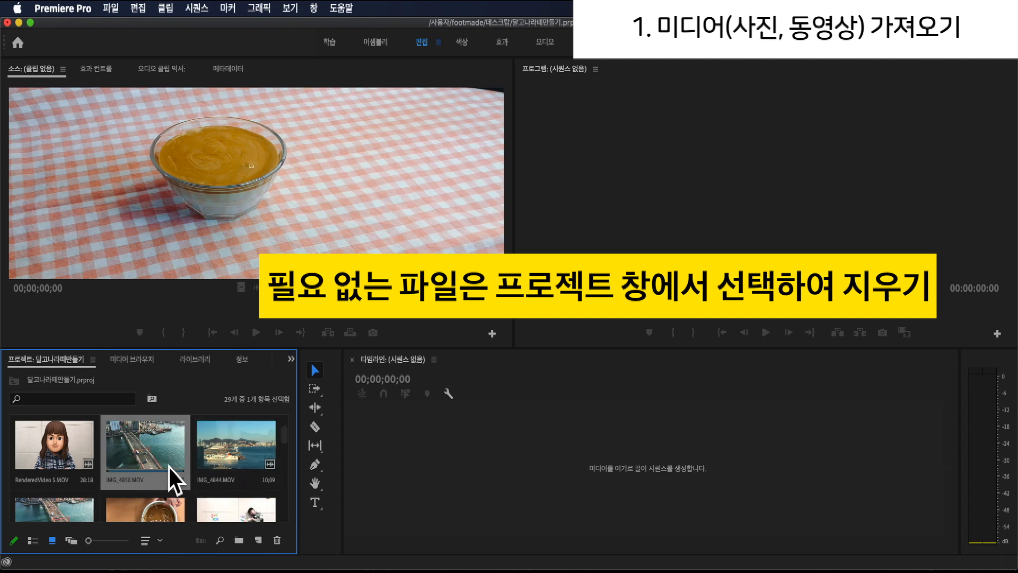
key("Delete")
left_click(170, 475)
key("Delete")
left_click(166, 466)
key("Delete")
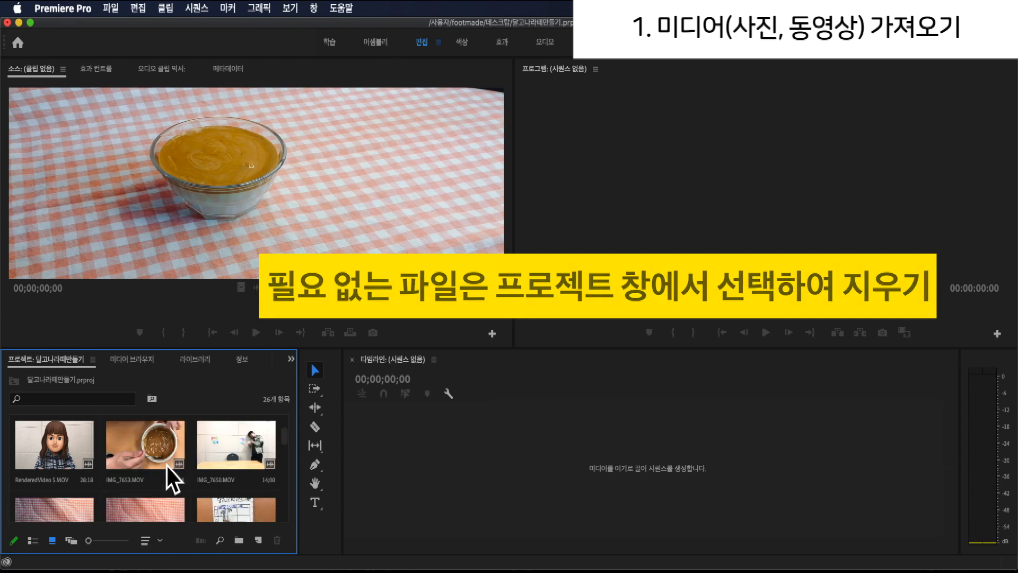
- Find the remaining bridge clip IMG_4833.MOV near the end of the project's clips and delete it
scroll(167, 466, "down", 10)
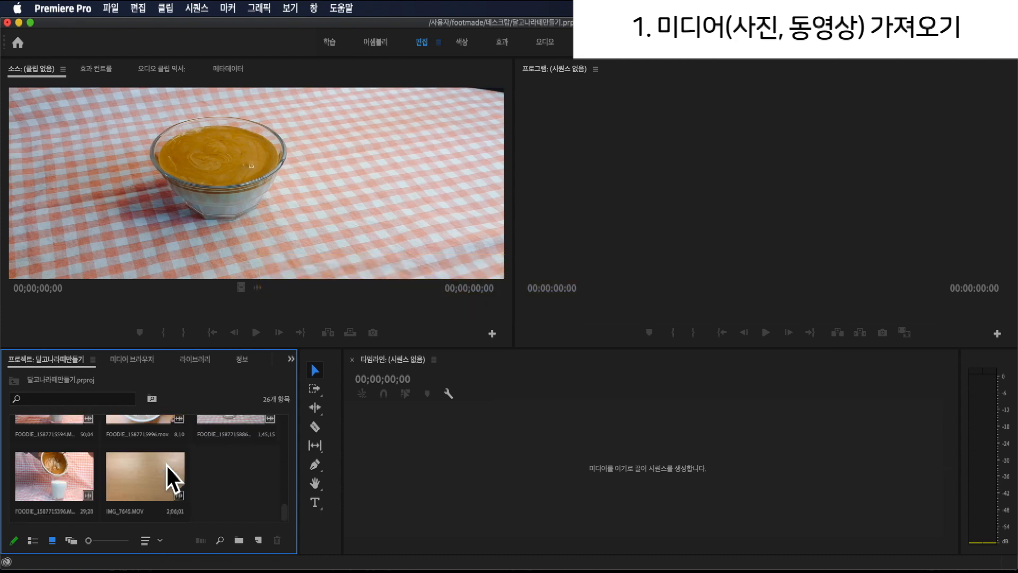
scroll(170, 476, "up", 3)
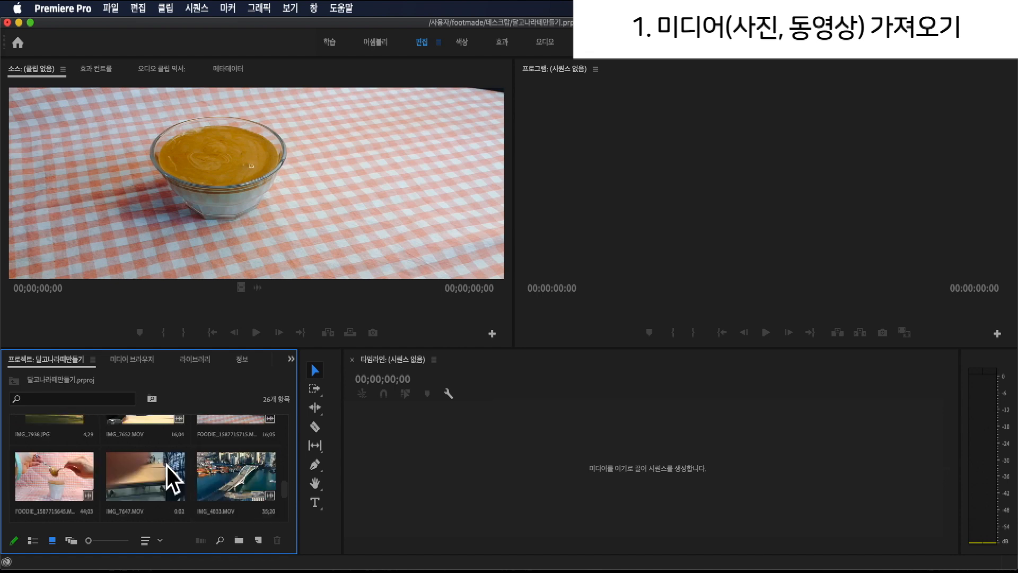
left_click(222, 477)
key("Delete")
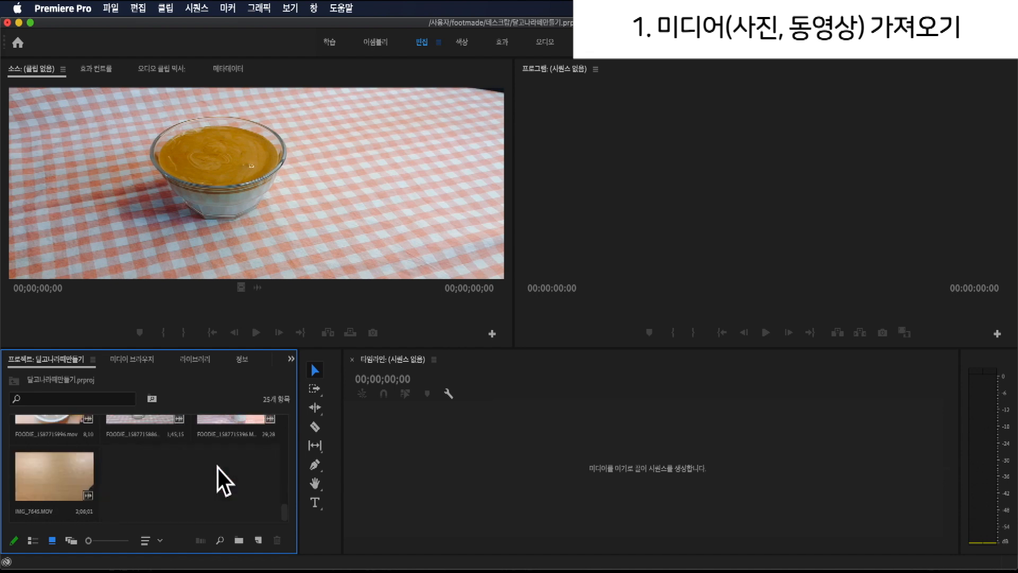
- Skim the project's clip thumbnails, including RenderedVideo.MOV, FOODIE_1587715700.MP4 and IMG_7654.MOV, to preview the footage
scroll(222, 480, "up", 2)
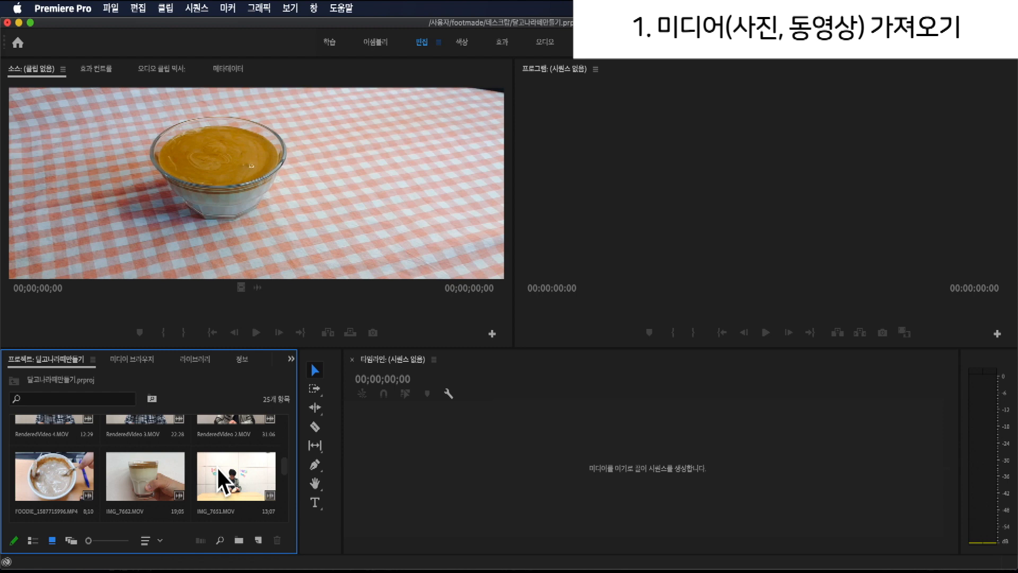
scroll(219, 469, "up", 3)
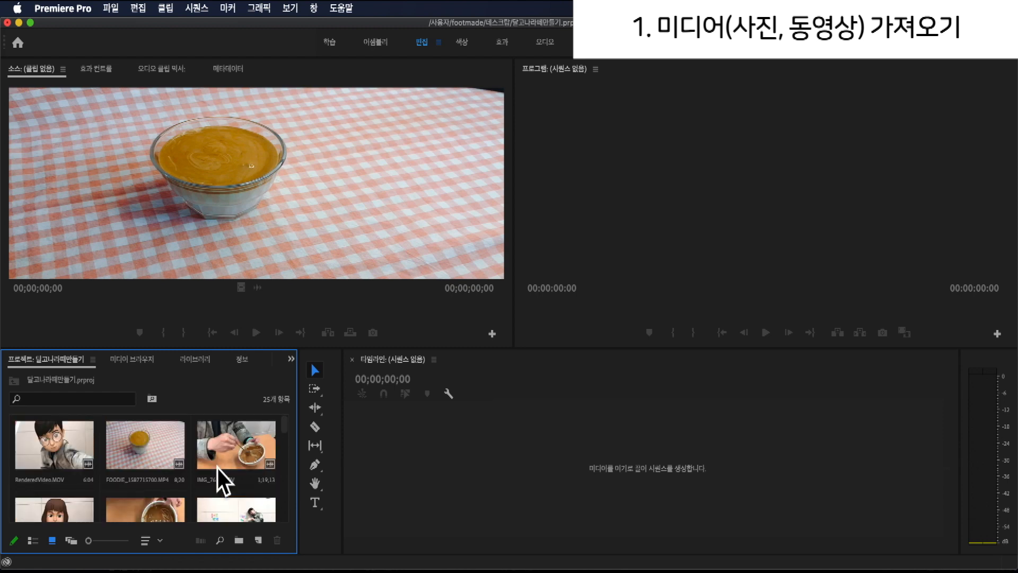
left_click(75, 466)
left_click(164, 455)
left_click(242, 448)
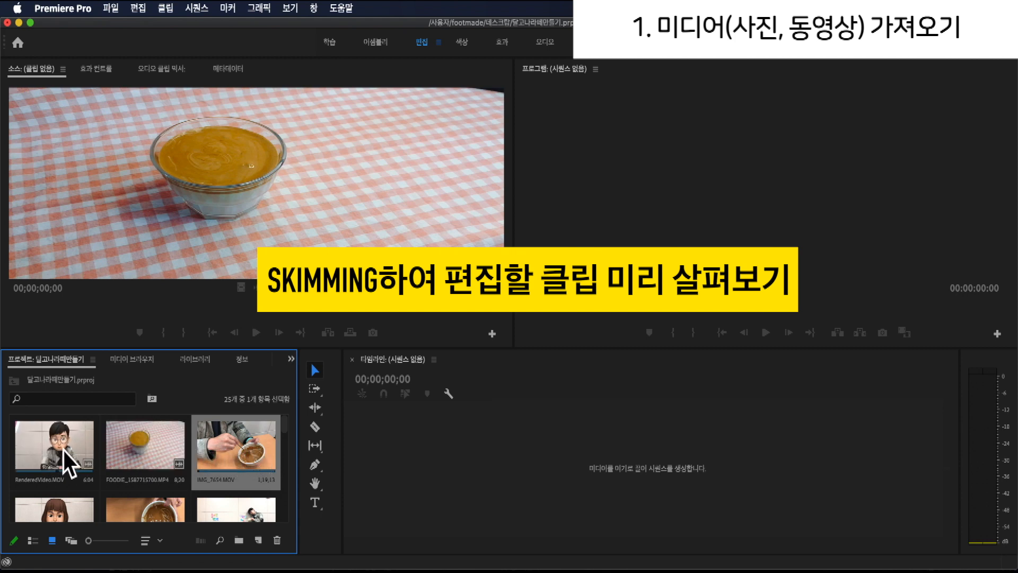
scroll(106, 453, "down", 5)
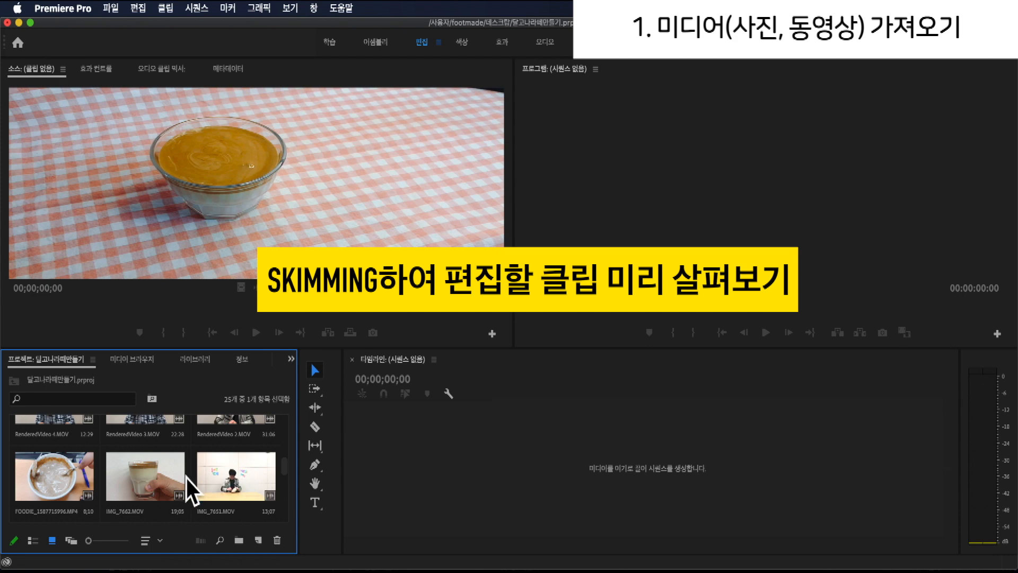
- Open the clip IMG_7662.MOV in the Source monitor and move its playhead to 00;00;00;00
left_click(247, 483)
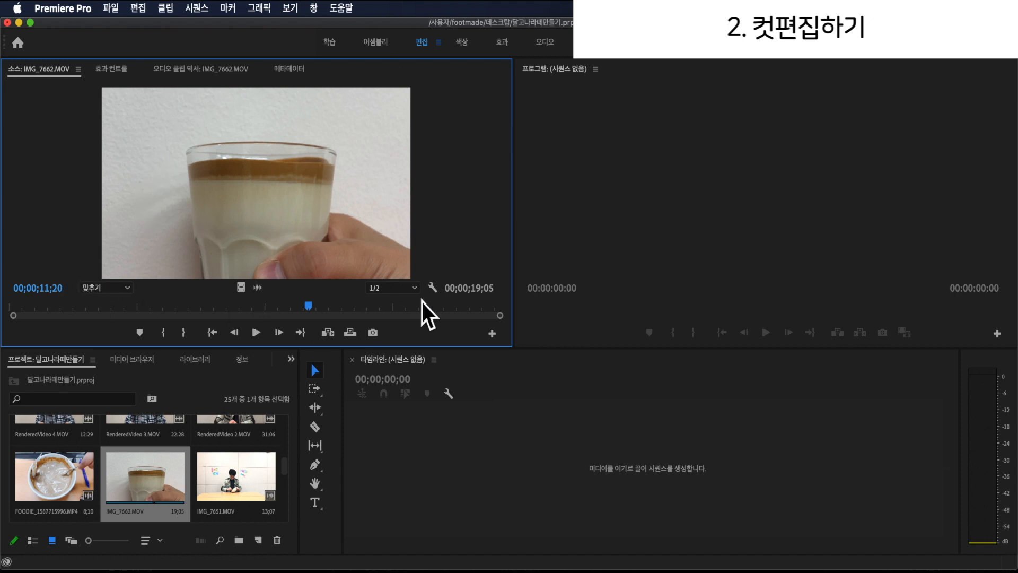
left_click_drag(307, 317, 10, 318)
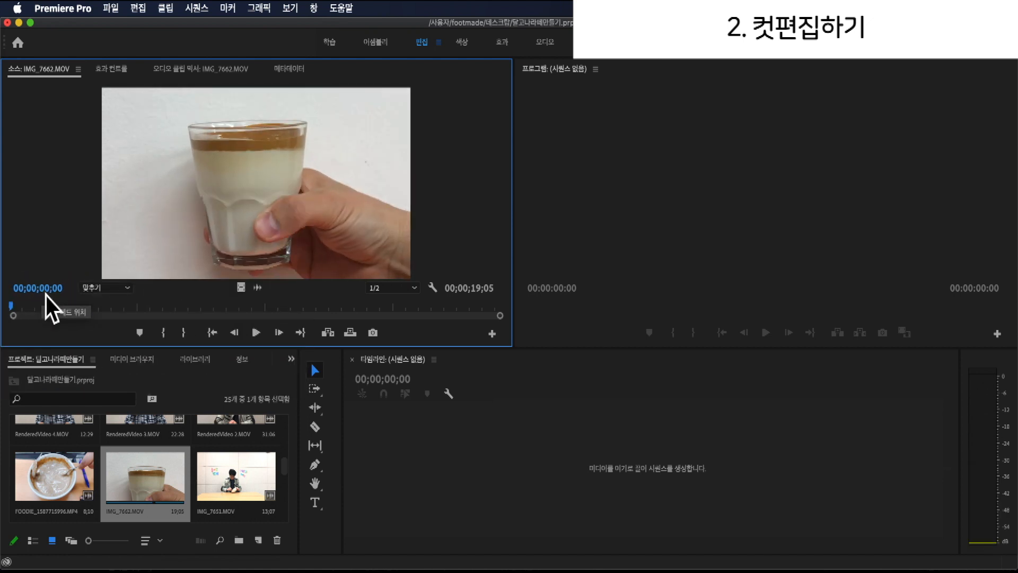
- Play and pause IMG_7662.MOV in the Source monitor in short stretches from its start to about 00;00;05;20
key("space")
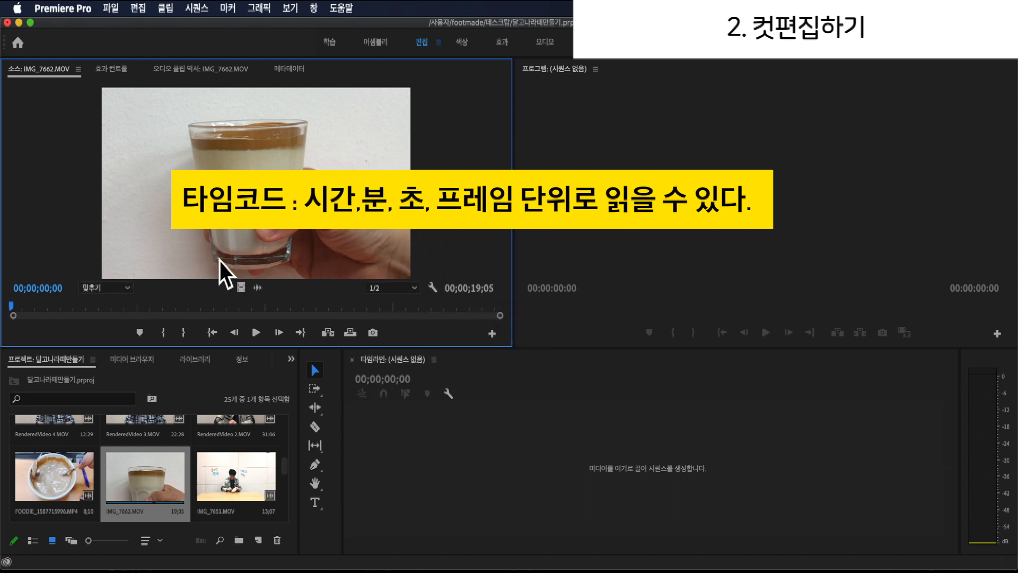
key("space")
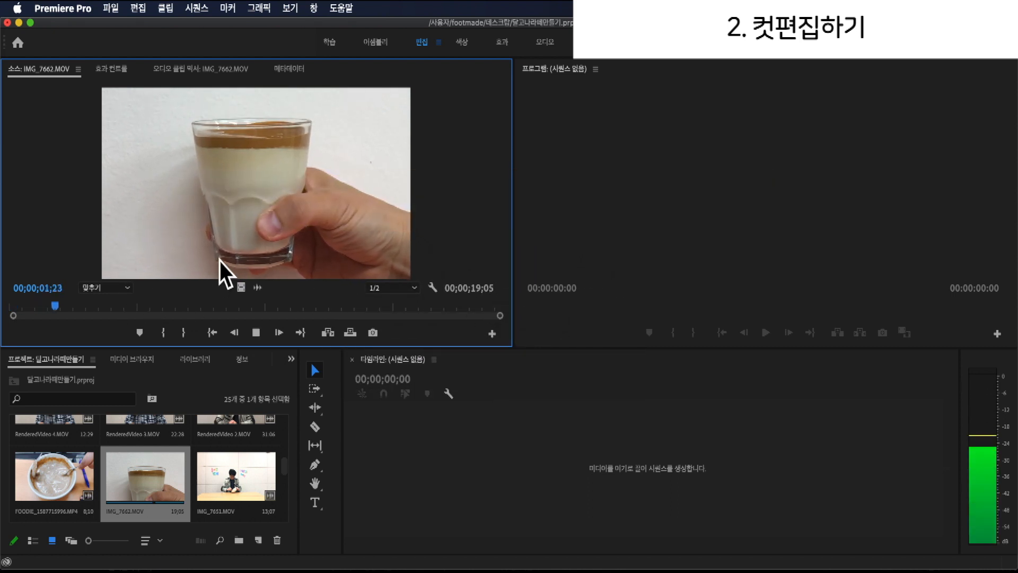
key("space")
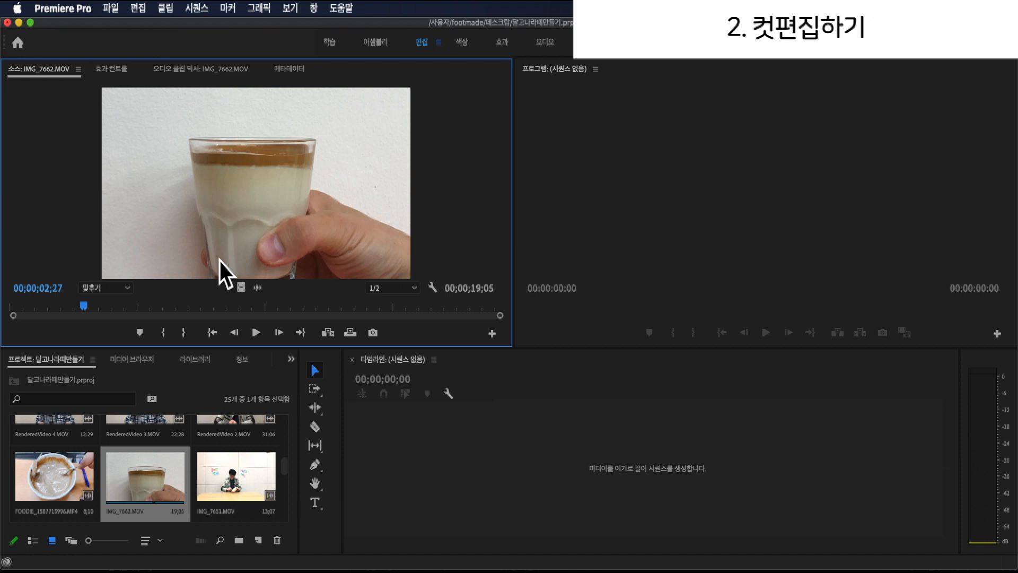
key("space")
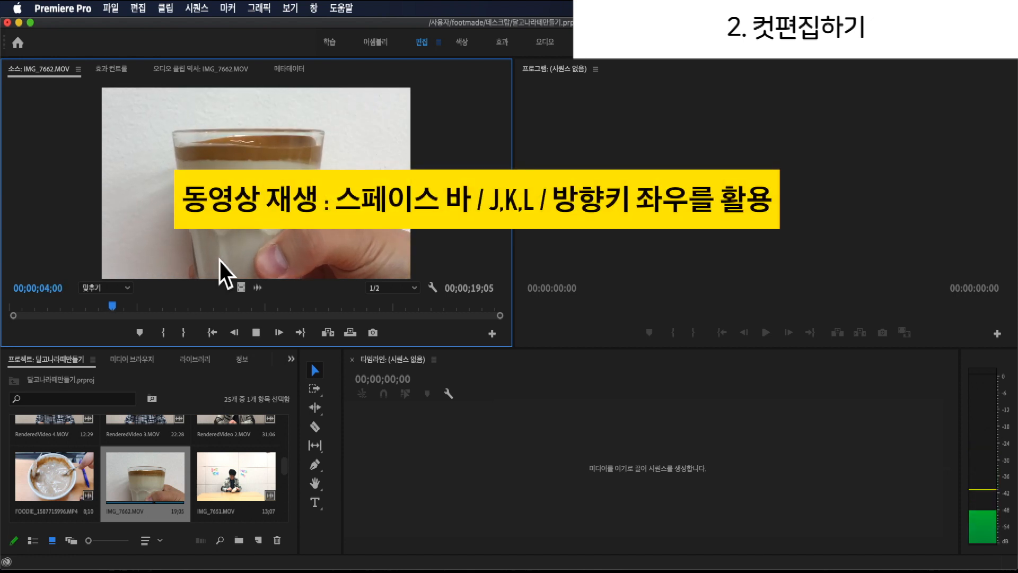
key("space")
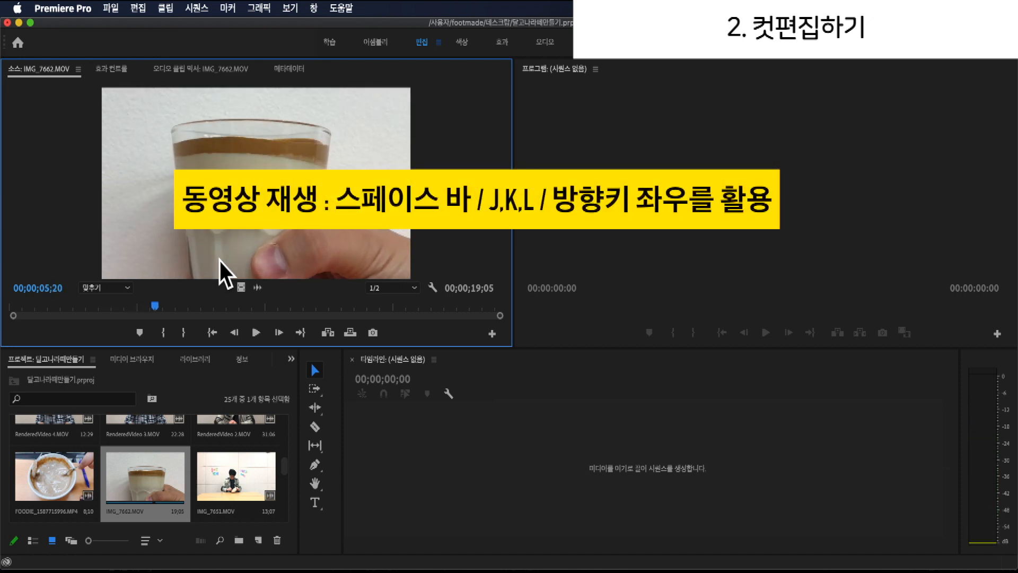
- Shuttle IMG_7662.MOV backward to about 00;00;03;18, stop, and play it forward again before stopping
key("j")
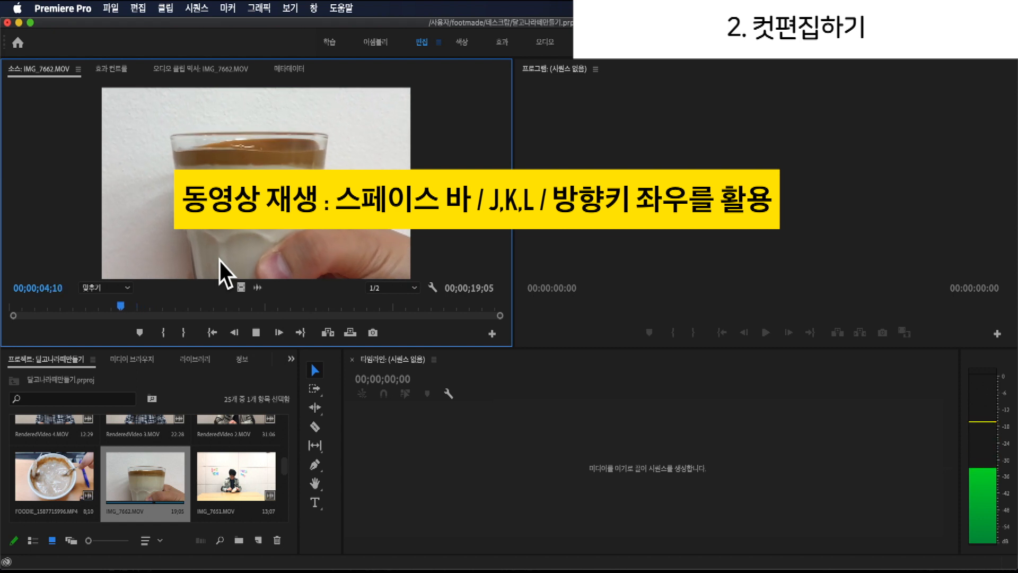
key("k")
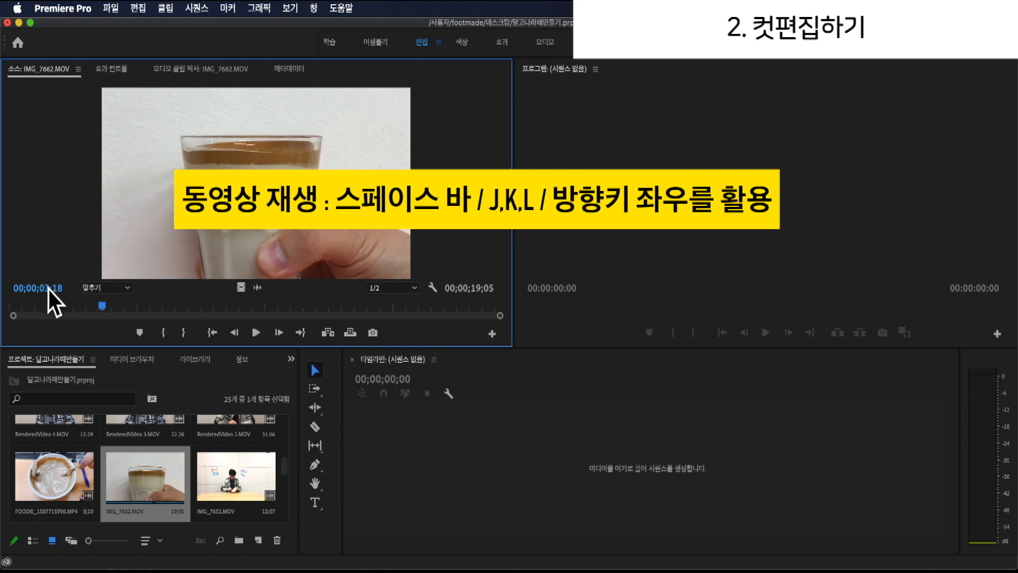
key("l")
key("k")
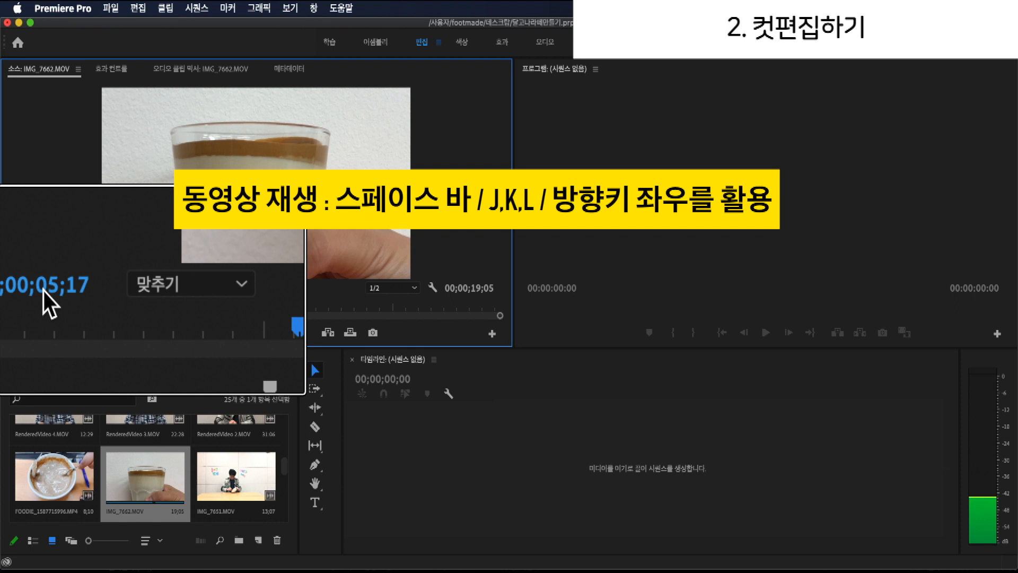
- Step through IMG_7662.MOV frame by frame, forward briefly and back to about 00;00;04;03, and play a short stretch from there
key("Right")
key("Right")
key("Right")
key("Right")
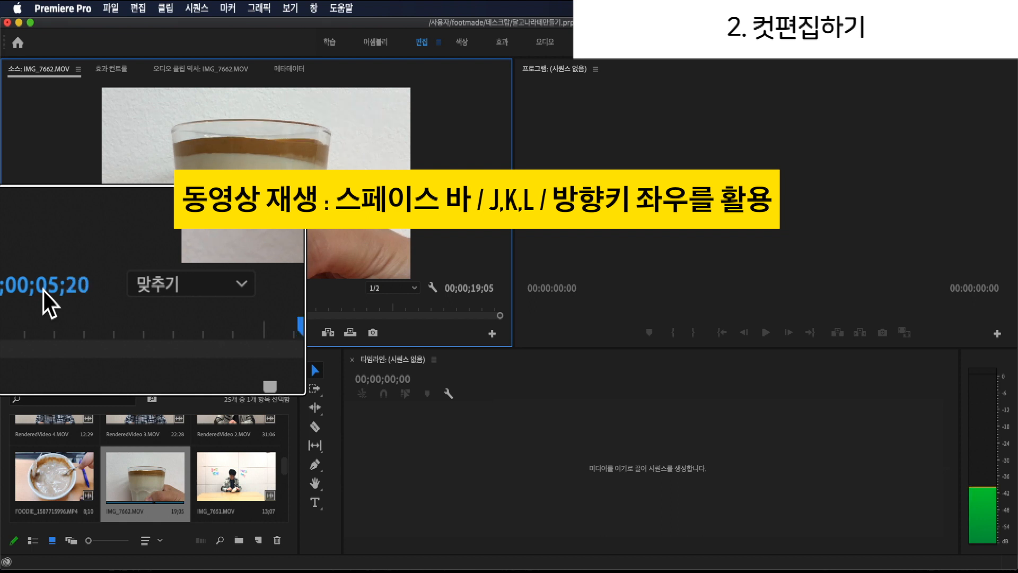
key("Right")
key("Right")
key("Left")
key("Left")
key("Left")
key("Left")
key("Left")
key("Left")
key("Left")
key("Left")
key("Left")
key("Left")
key("Left")
key("Left")
key("Left")
key("Left")
key("Left")
key("Left")
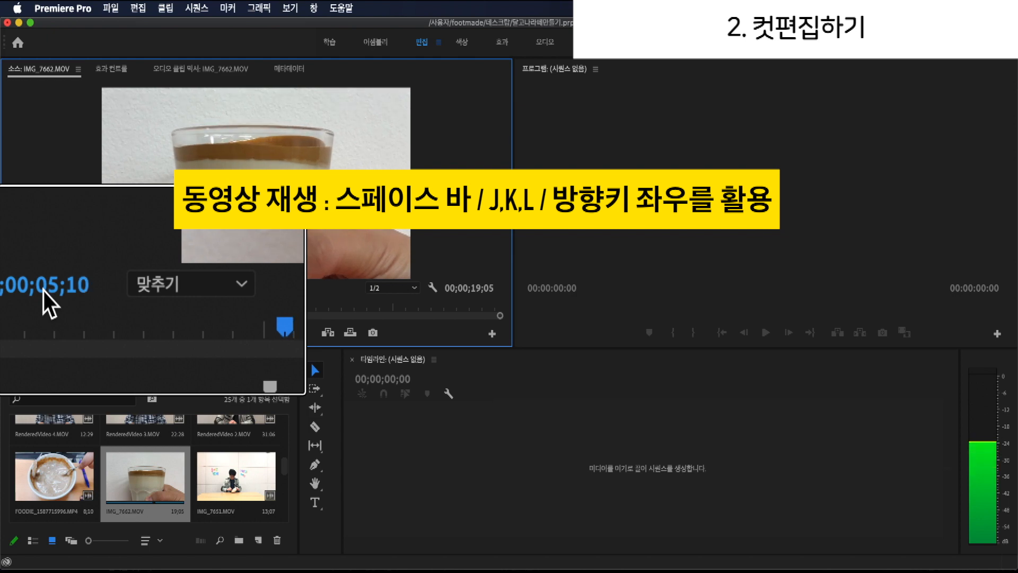
key("Left")
key("Left")
key("Left")
key("Left")
key("Left")
key("Left")
key("Left")
key("Left")
key("Left")
key("Left")
key("Left")
key("Left")
key("Left")
key("Left")
key("Left")
key("Left")
key("Left")
key("Left")
key("Left")
key("Left")
key("Left")
key("Left")
key("Left")
key("Left")
key("Left")
key("Left")
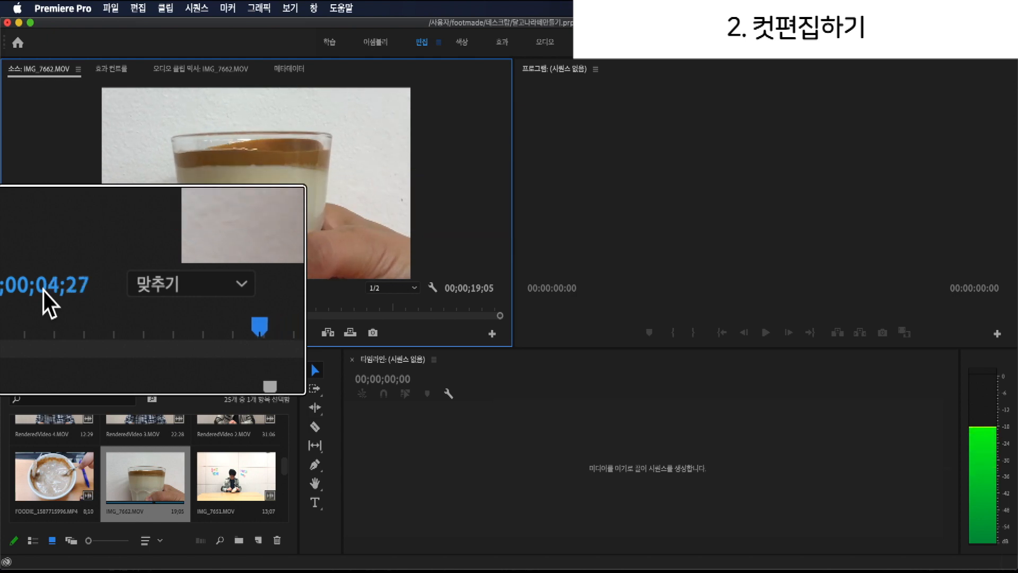
key("Left")
key("Left")
key("Left")
key("Left")
key("Left")
key("Left")
key("Left")
key("Left")
key("Left")
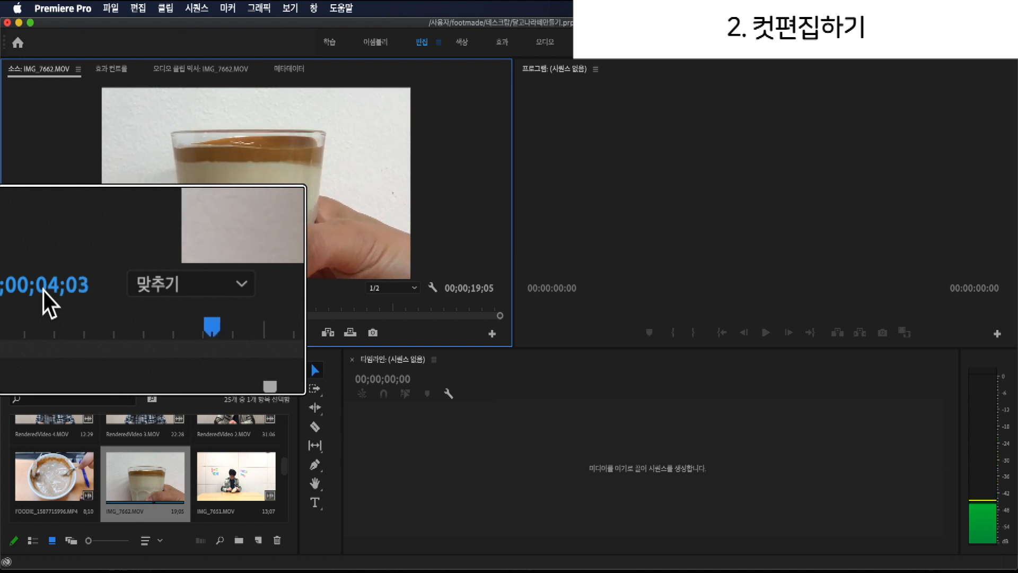
key("space")
key("space")
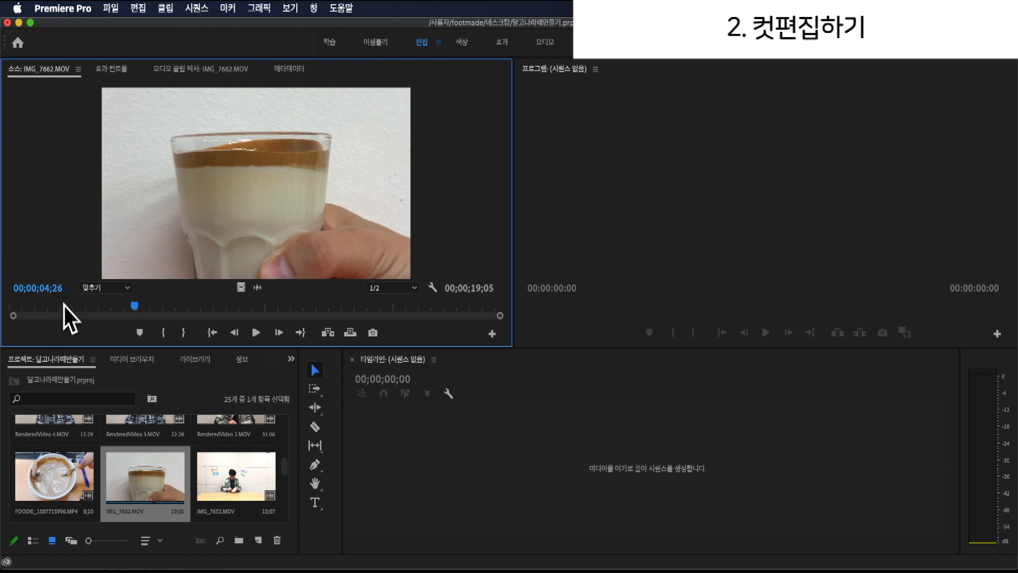
- Set the In point of IMG_7662.MOV at 00;00;01;00 in the Source monitor
left_click_drag(136, 310, 37, 309)
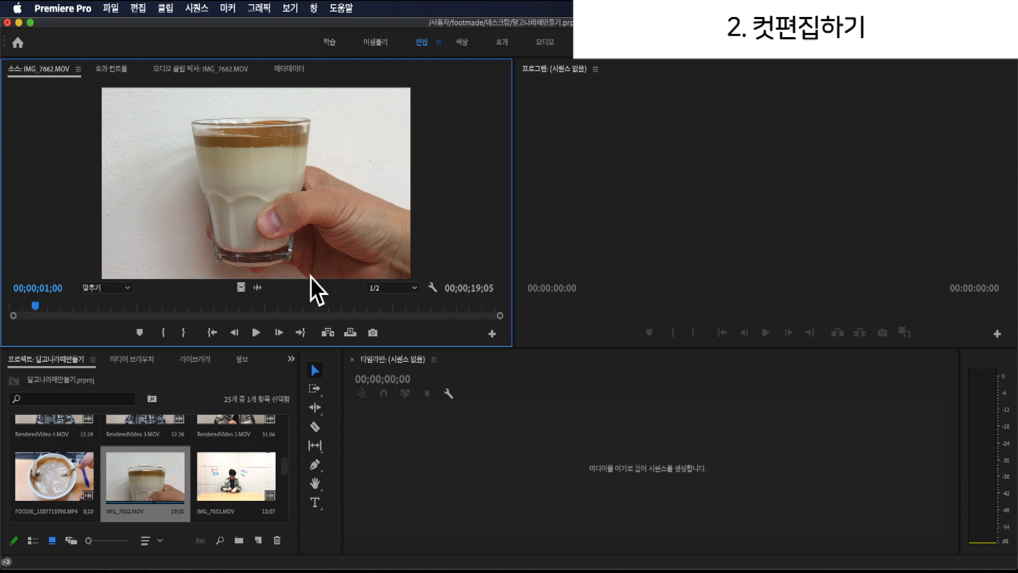
mouse_move(37, 307)
left_mouse_down()
mouse_move(467, 313)
mouse_move(18, 314)
mouse_move(41, 313)
left_mouse_up()
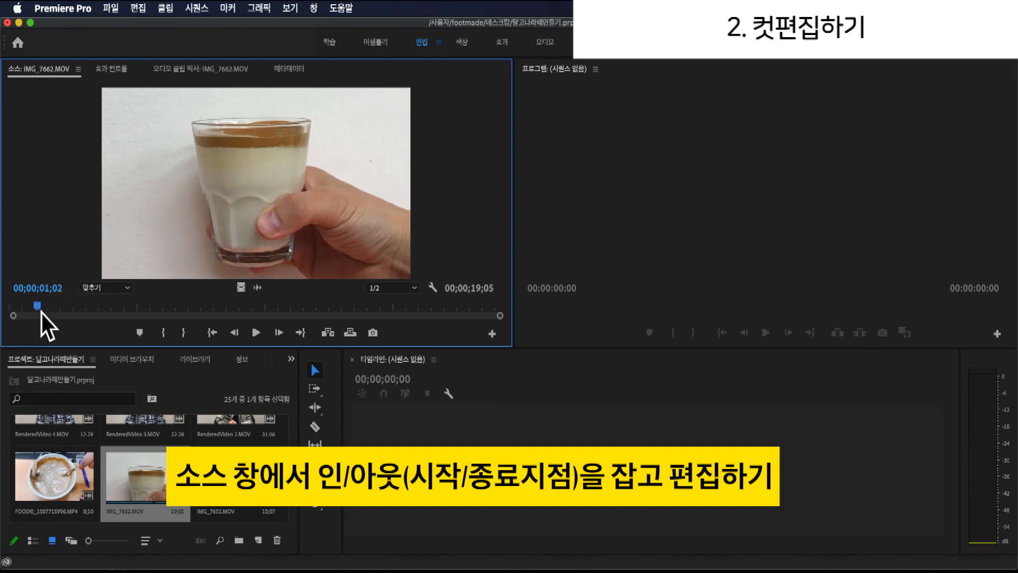
key("Left")
key("Left")
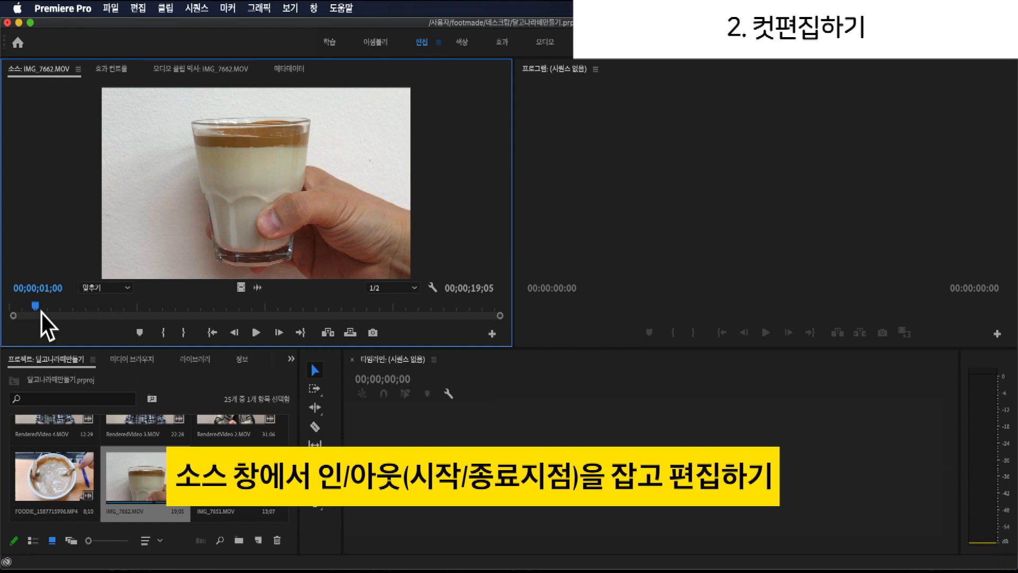
key("i")
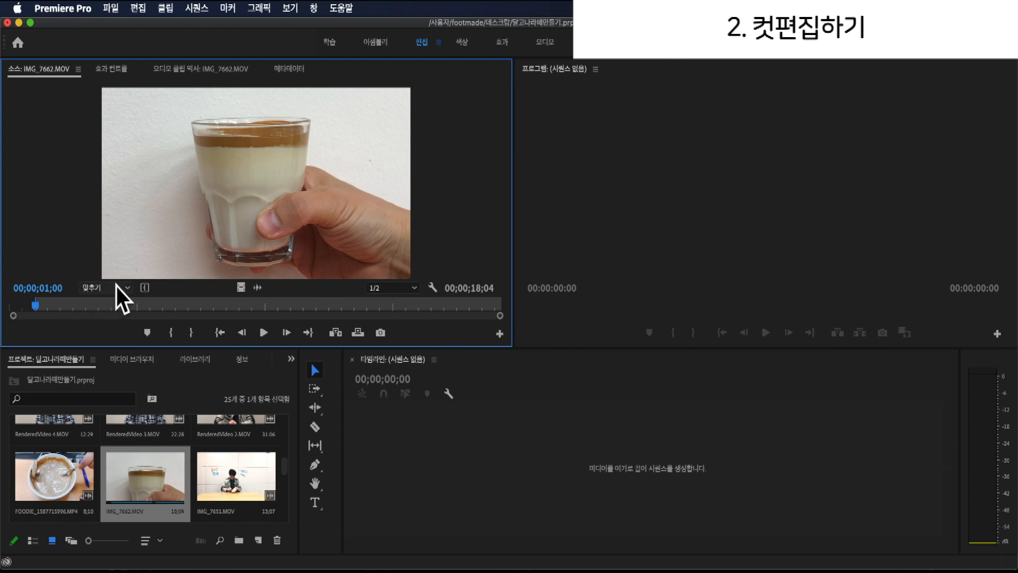
- Set the Out point of IMG_7662.MOV at 00;00;15;15 in the Source monitor
left_click(159, 308)
left_click_drag(171, 309, 412, 322)
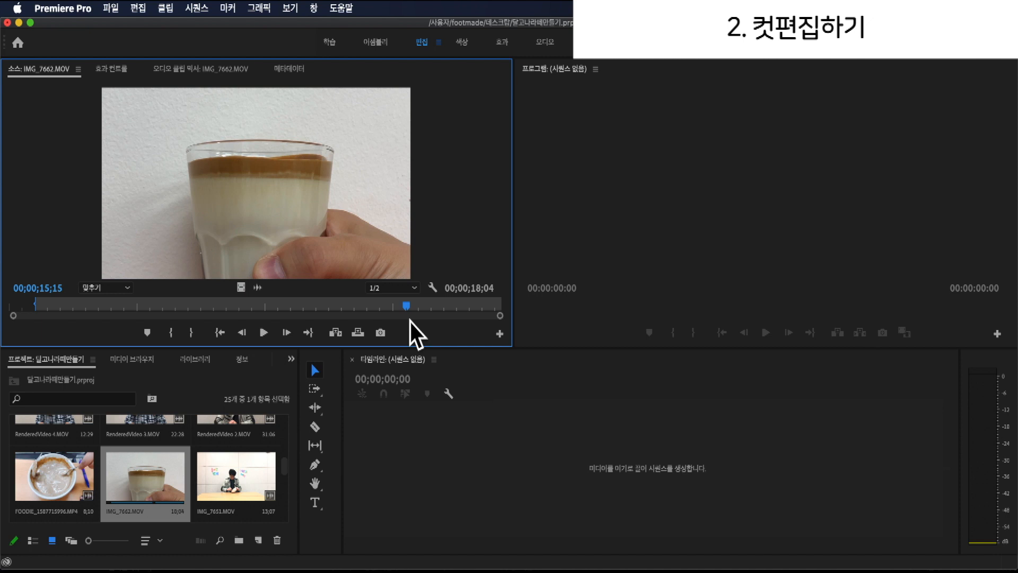
key("o")
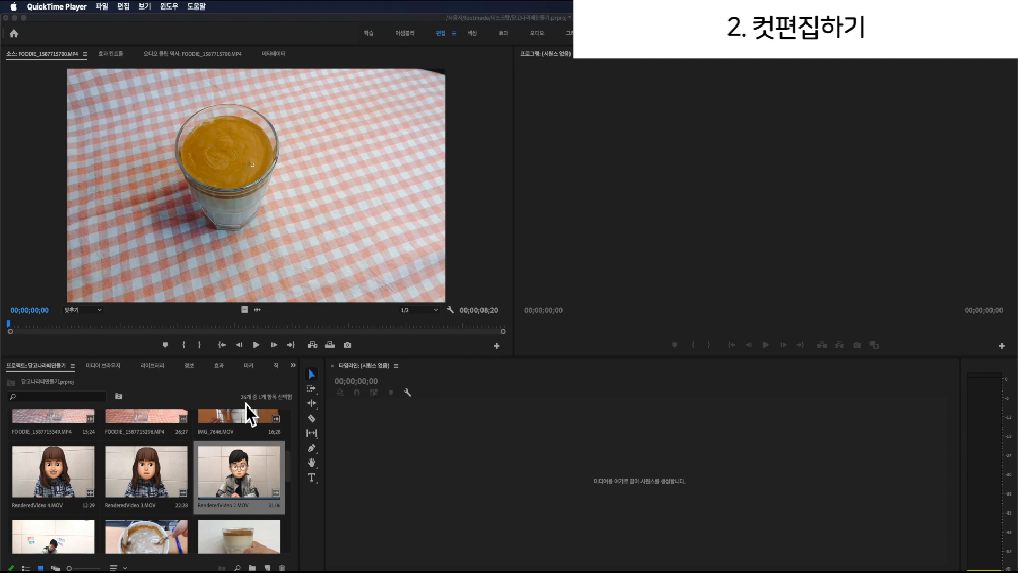
- Open RenderedVideo 2.MOV in the Source monitor and mark its In point at 00:00:03:19 and Out point at 00:00:25:11
double_click(236, 486)
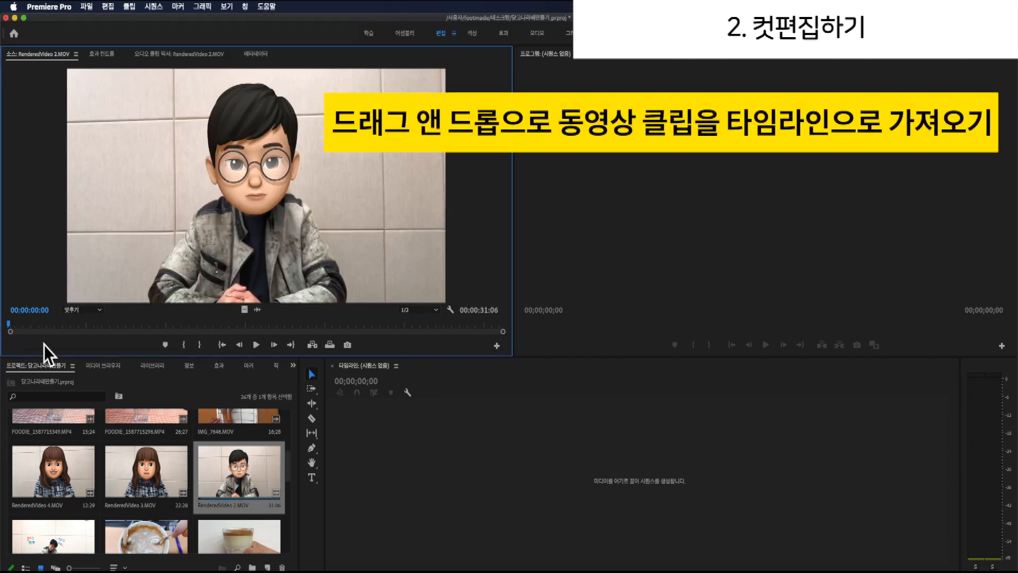
left_click_drag(15, 329, 66, 328)
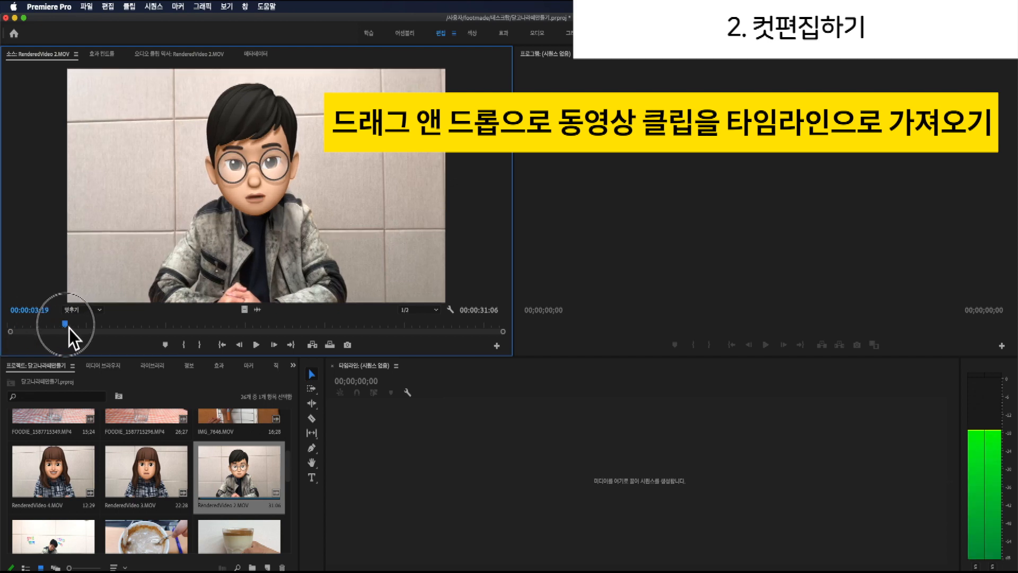
key("i")
left_click(411, 325)
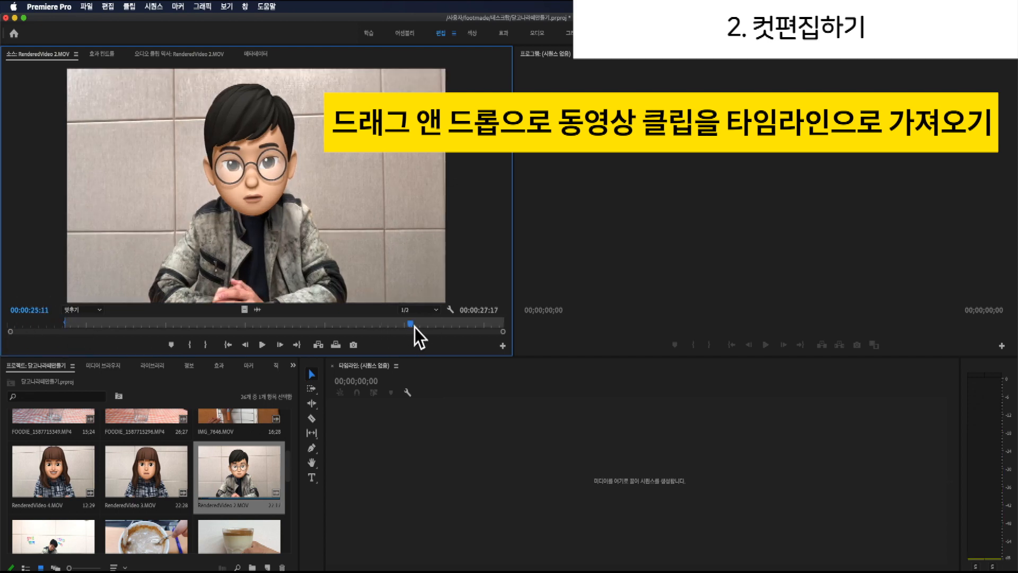
key("o")
- Create a sequence by placing the marked RenderedVideo 2.MOV range in the empty timeline, and return the playhead to 00:00:00:00
left_click_drag(329, 209, 297, 207)
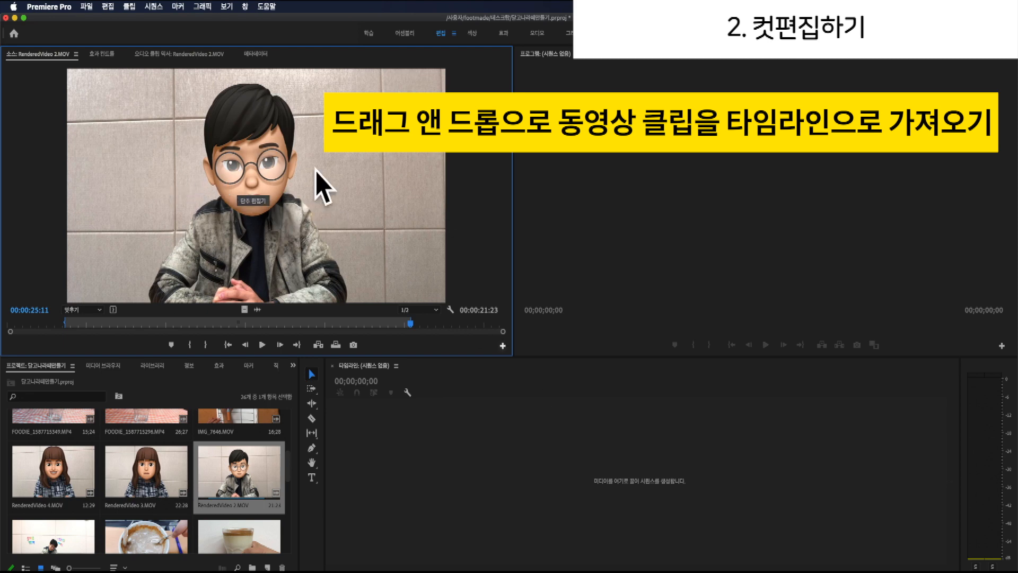
left_click(182, 178)
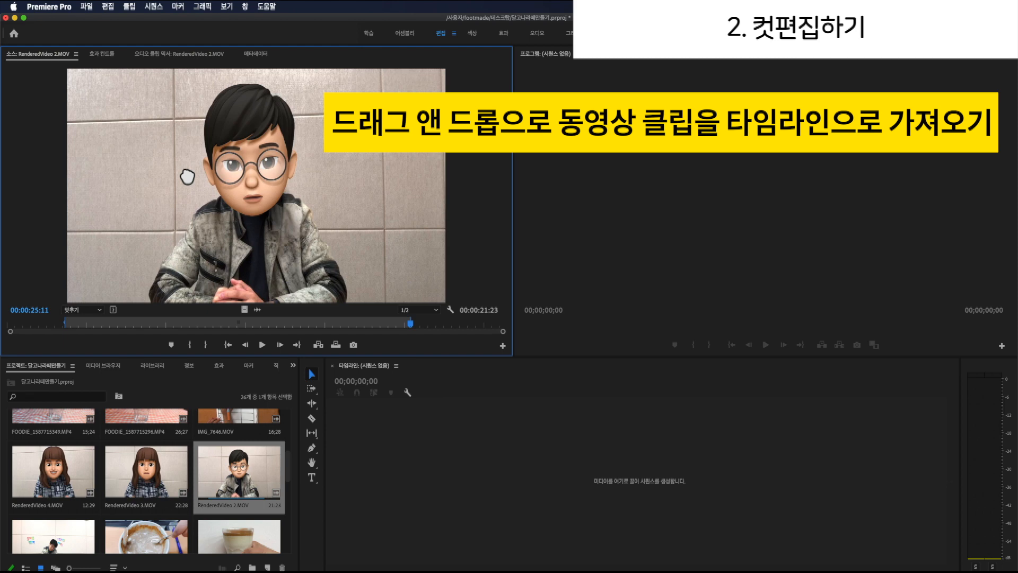
left_click_drag(186, 176, 438, 484)
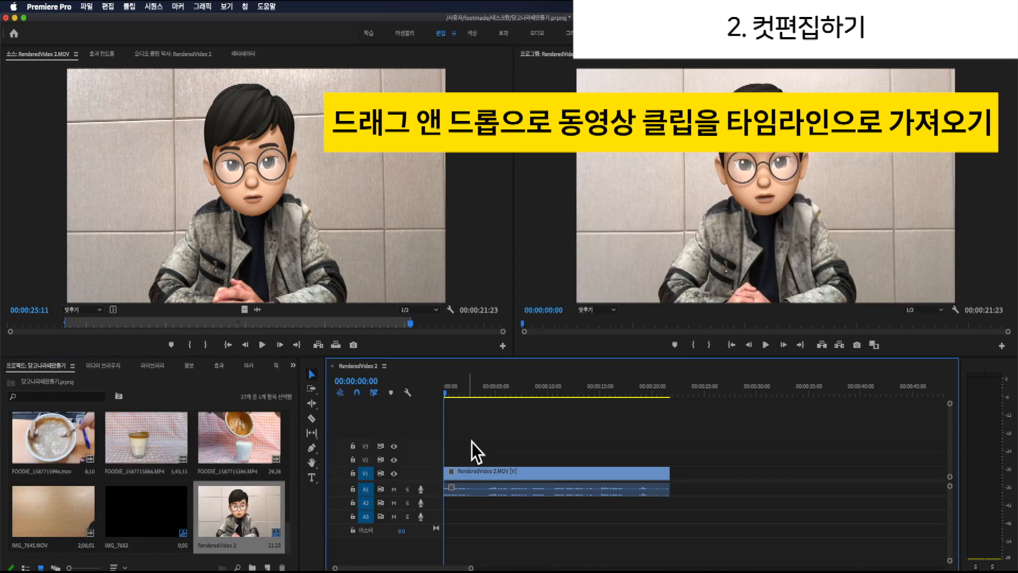
left_click_drag(457, 395, 416, 414)
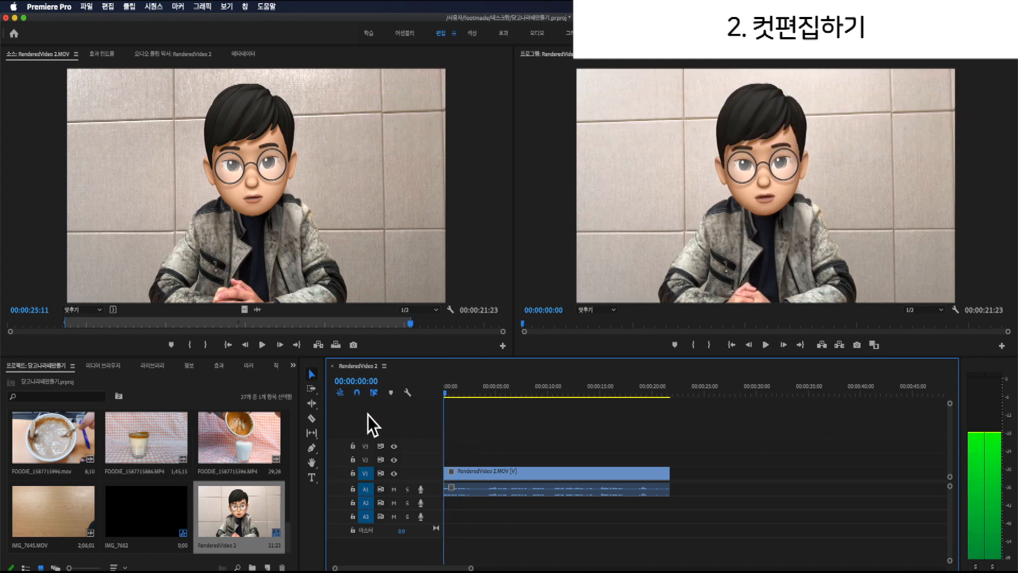
- Open FOODIE_1587715886.MP4 in the Source monitor and mark an In point near its start and an Out point at 00;00;49;07
double_click(147, 453)
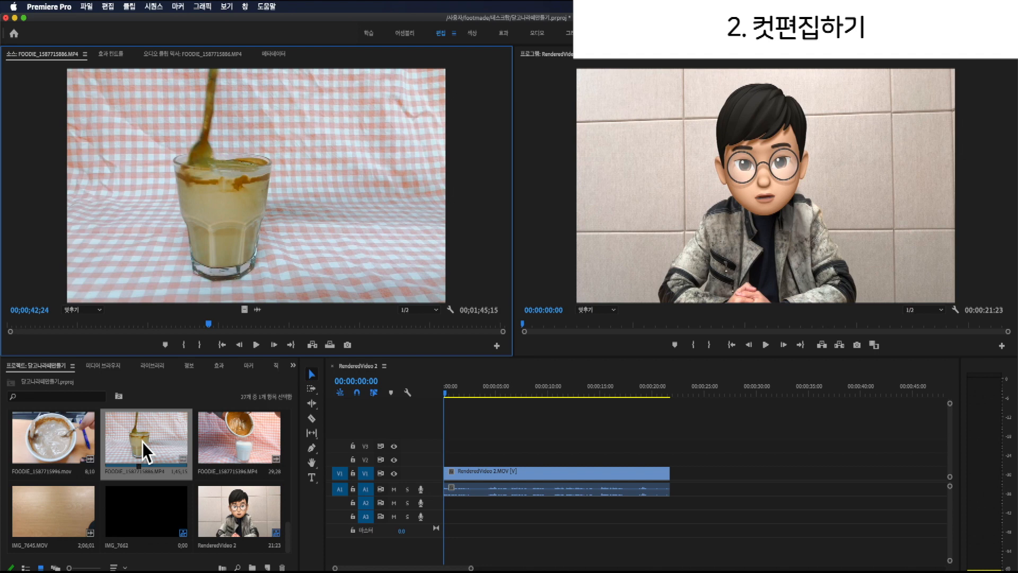
left_click_drag(213, 328, 239, 327)
key("i")
key("o")
key("o")
key("o")
- Place the marked FOODIE_1587715886.MP4 range directly after RenderedVideo 2.MOV on V1 and move the sequence playhead to 00:00:16:09
left_click_drag(398, 207, 682, 466)
left_click(717, 393)
left_click_drag(721, 394, 614, 408)
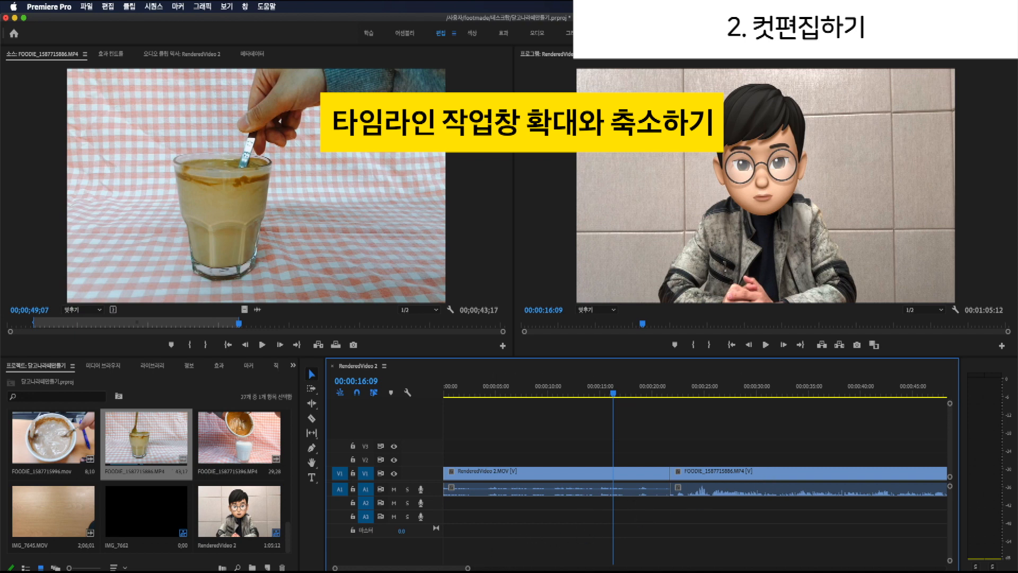
- Zoom the timeline out and in until both clips fit with free space after them
left_click_drag(441, 566, 500, 568)
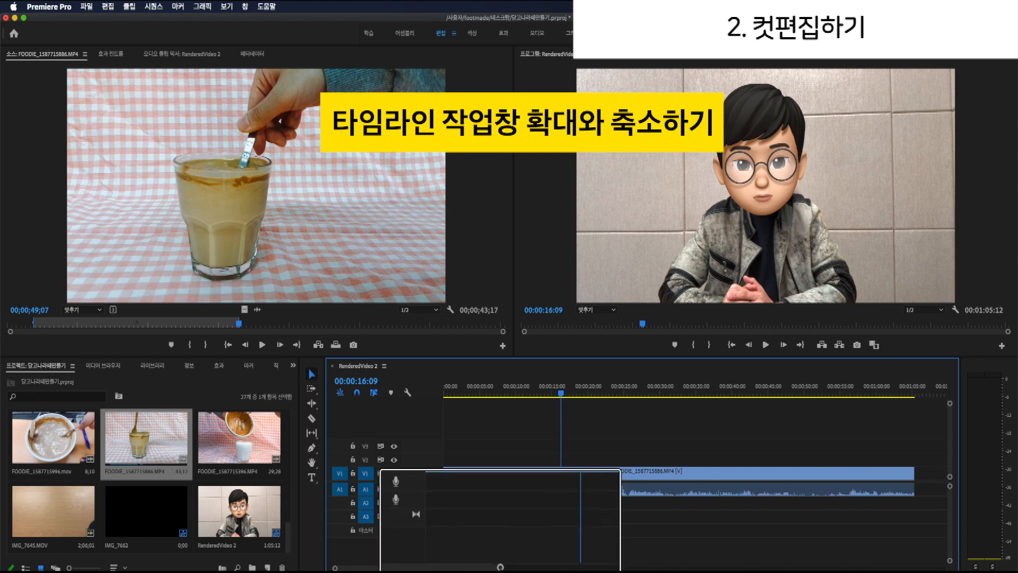
left_click_drag(502, 568, 525, 568)
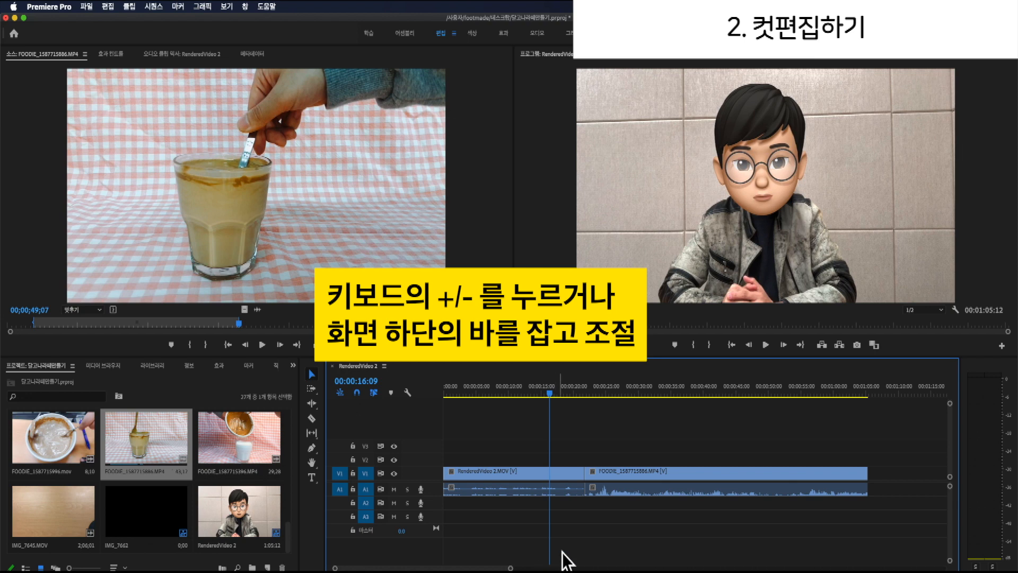
key("equal")
key("equal")
key("minus")
key("minus")
key("minus")
key("minus")
key("minus")
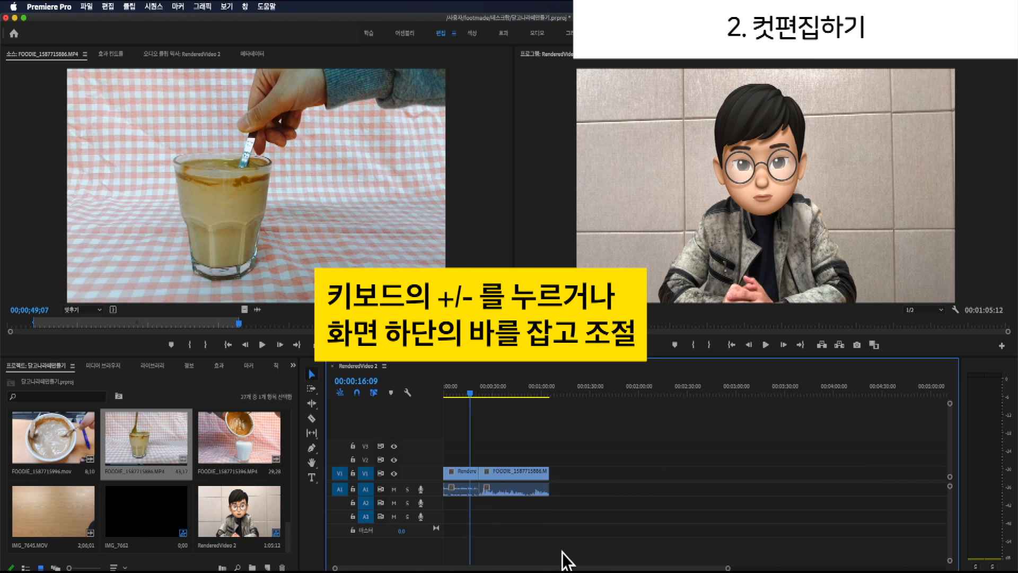
key("minus")
key("equal")
key("equal")
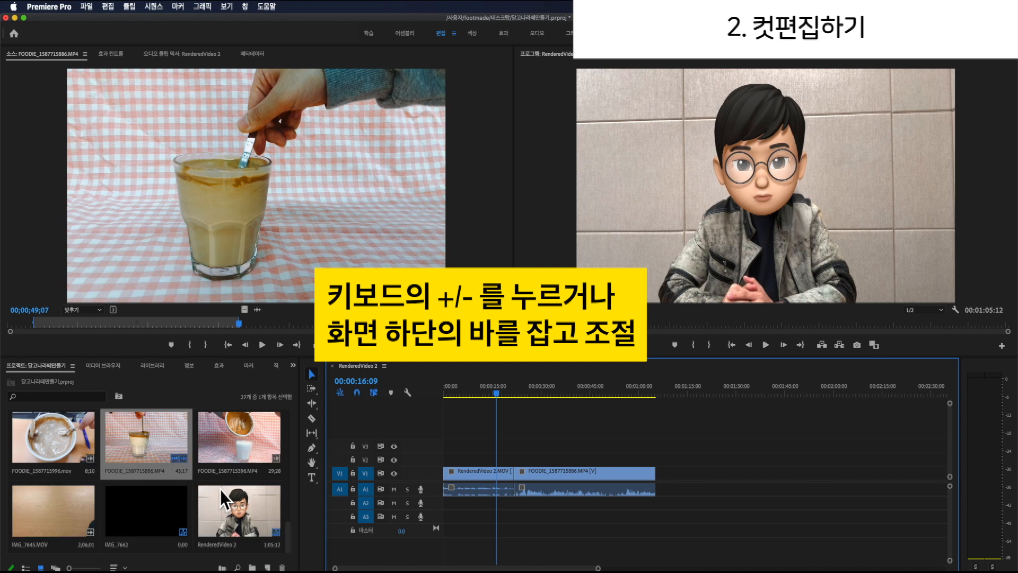
- Mark a range of FOODIE_1587715645.MP4 ending at 00;00;32;22 and place it directly after the last clip on V1
scroll(223, 498, "up", 3)
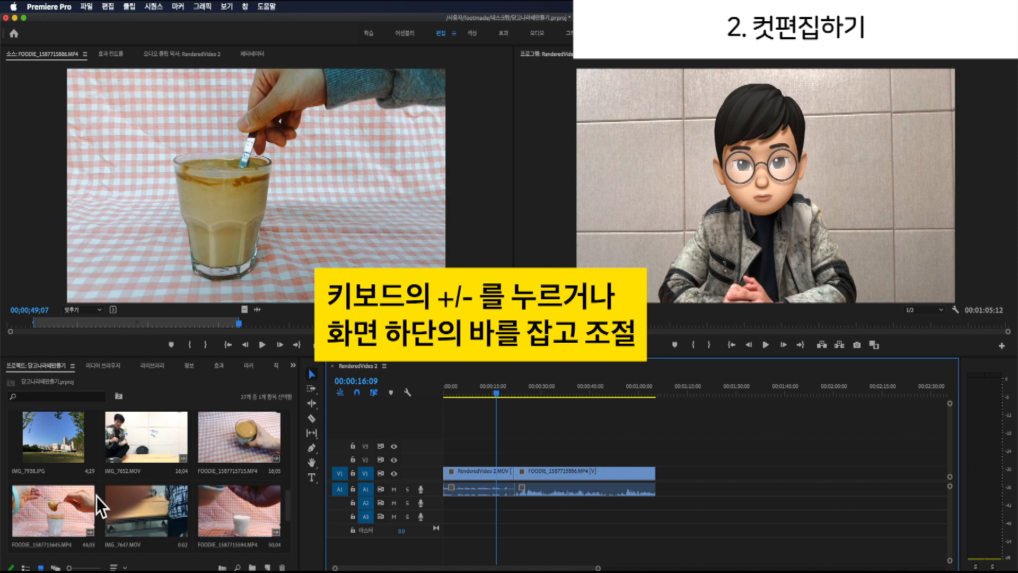
double_click(61, 514)
left_click_drag(142, 329, 380, 332)
key("i")
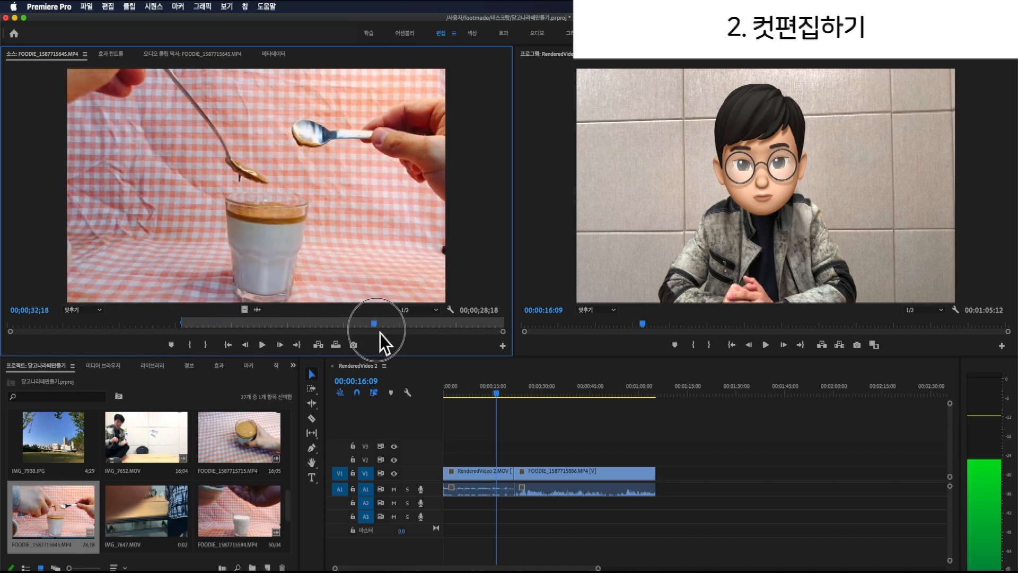
key("o")
left_click_drag(341, 236, 658, 479)
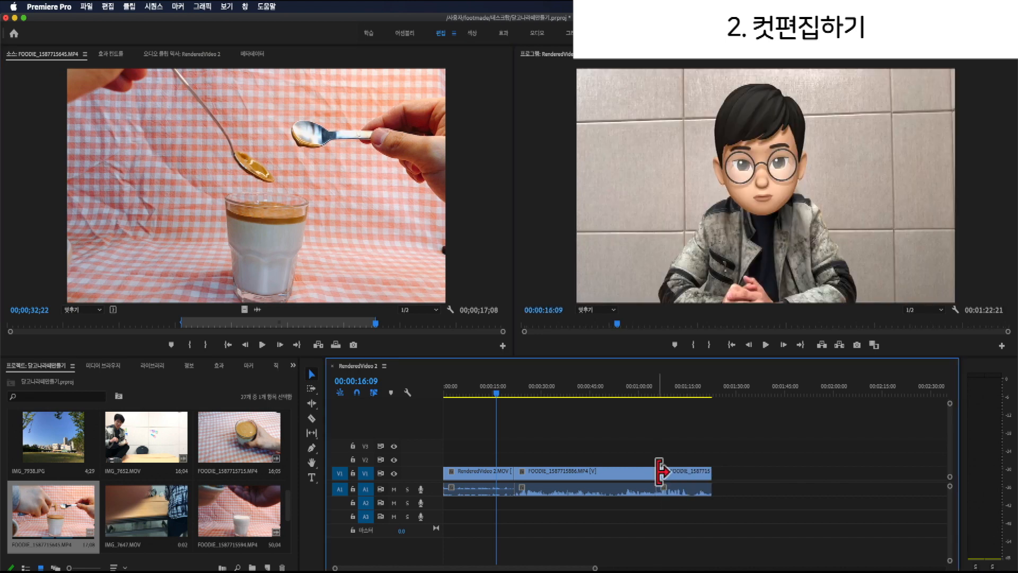
- Split the RenderedVideo 2.MOV clip with the Razor tool at 00:00:06:17 and 00:00:13:05, undoing the stray extra cut between them
left_click_drag(501, 394, 448, 401)
mouse_move(462, 402)
left_mouse_down()
mouse_move(648, 408)
mouse_move(476, 412)
mouse_move(466, 402)
left_mouse_up()
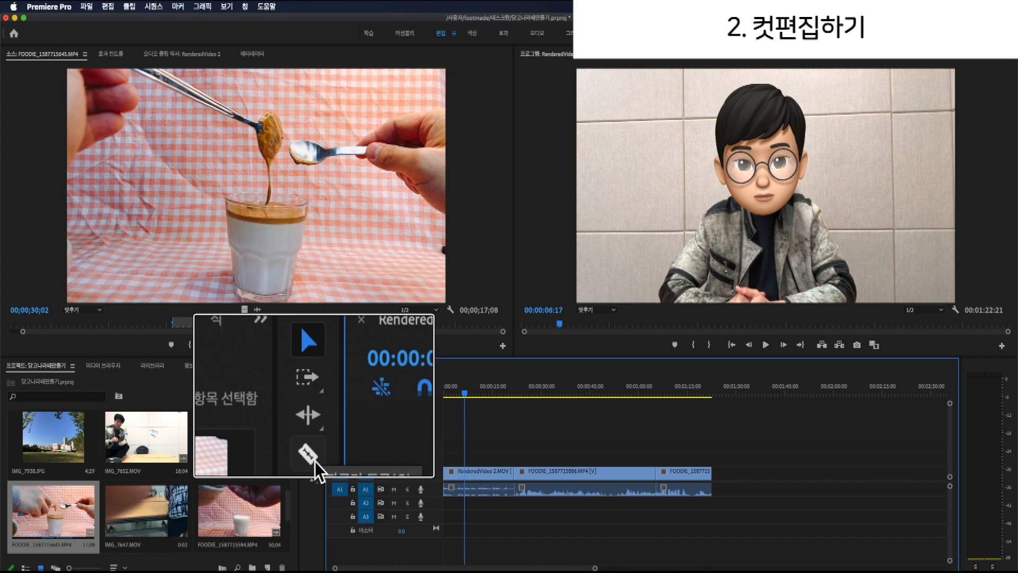
left_click(313, 431)
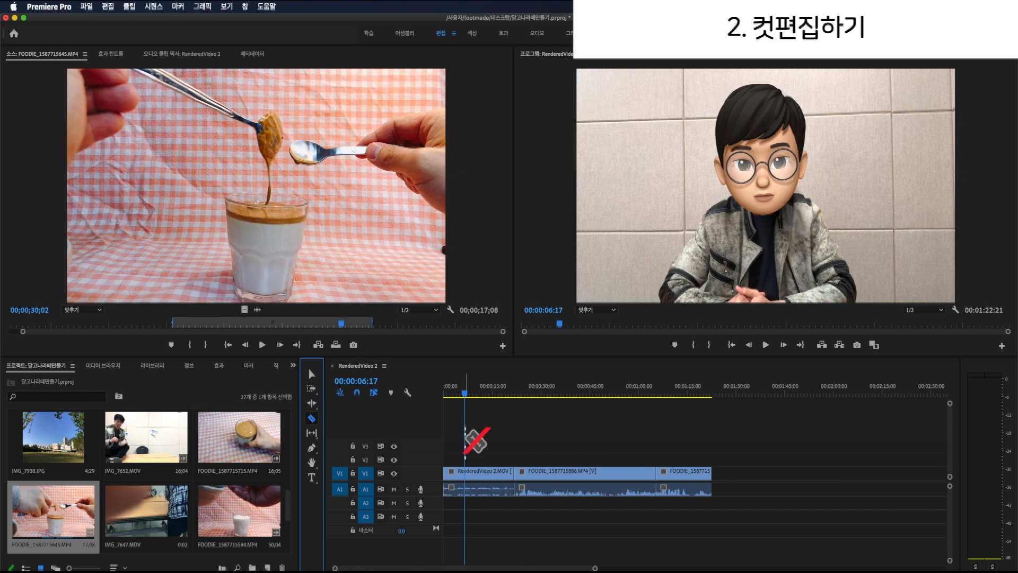
left_click(467, 475)
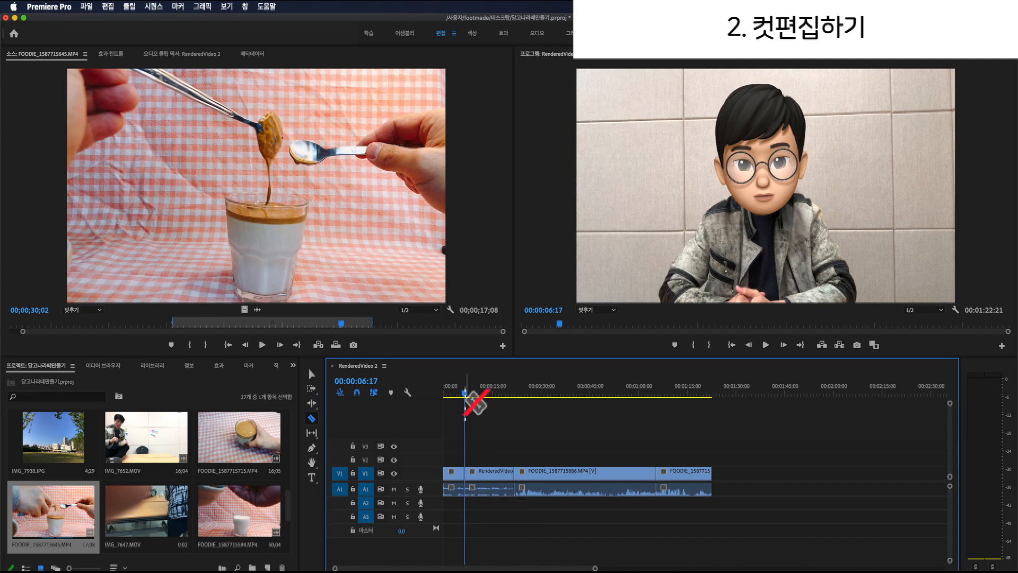
left_click_drag(469, 400, 487, 402)
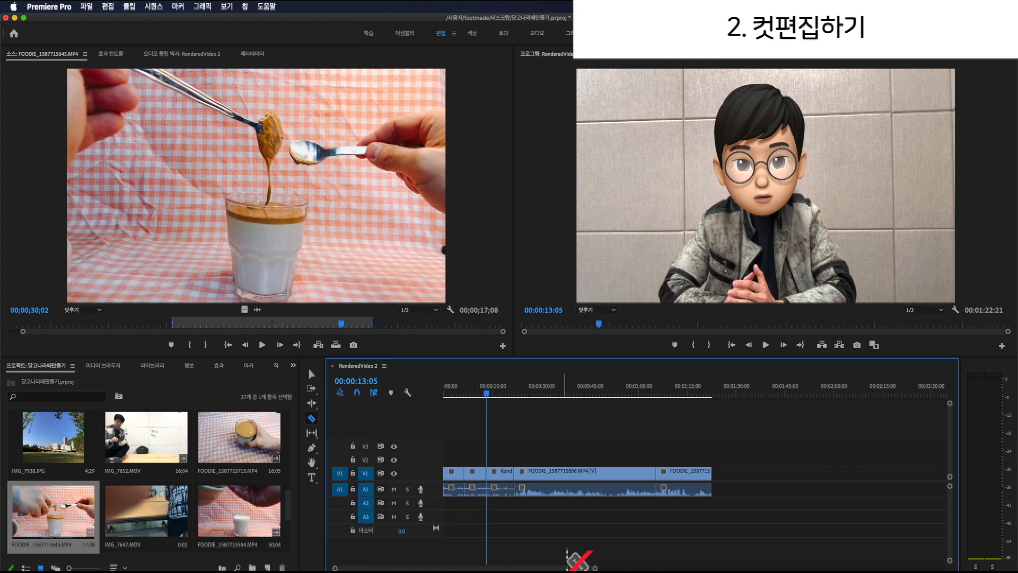
left_click_drag(595, 568, 554, 568)
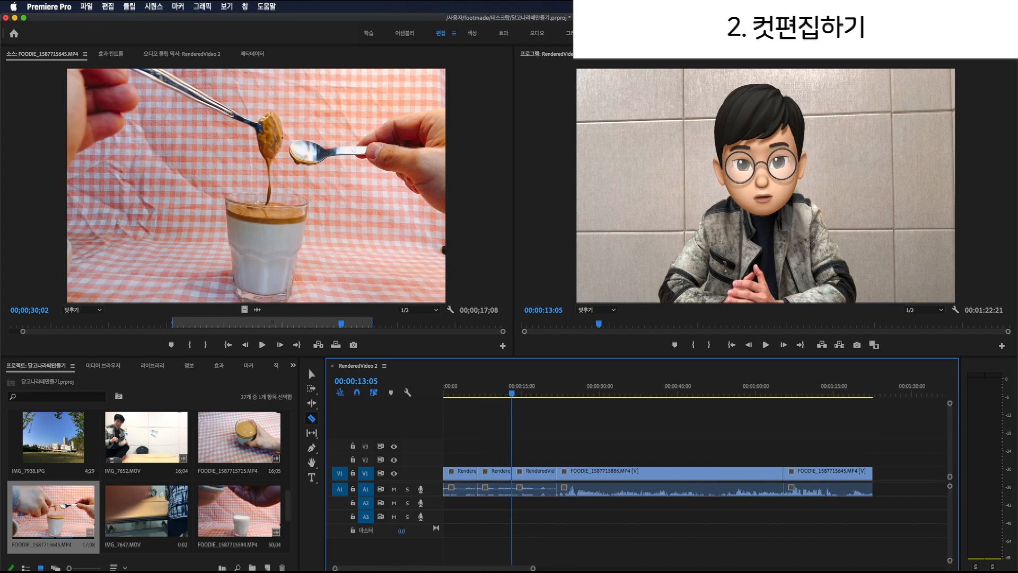
left_click(494, 483)
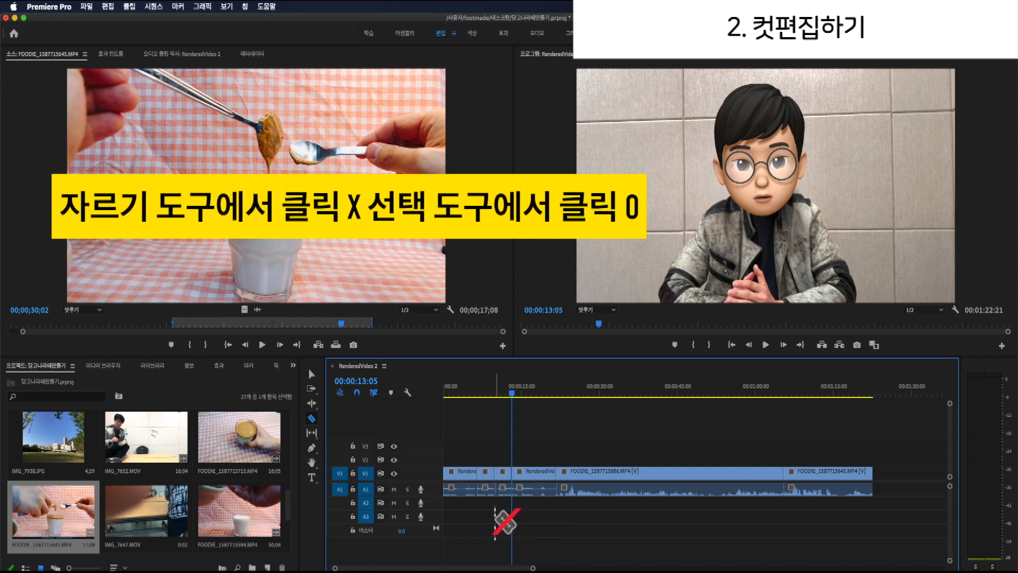
key("ctrl+z")
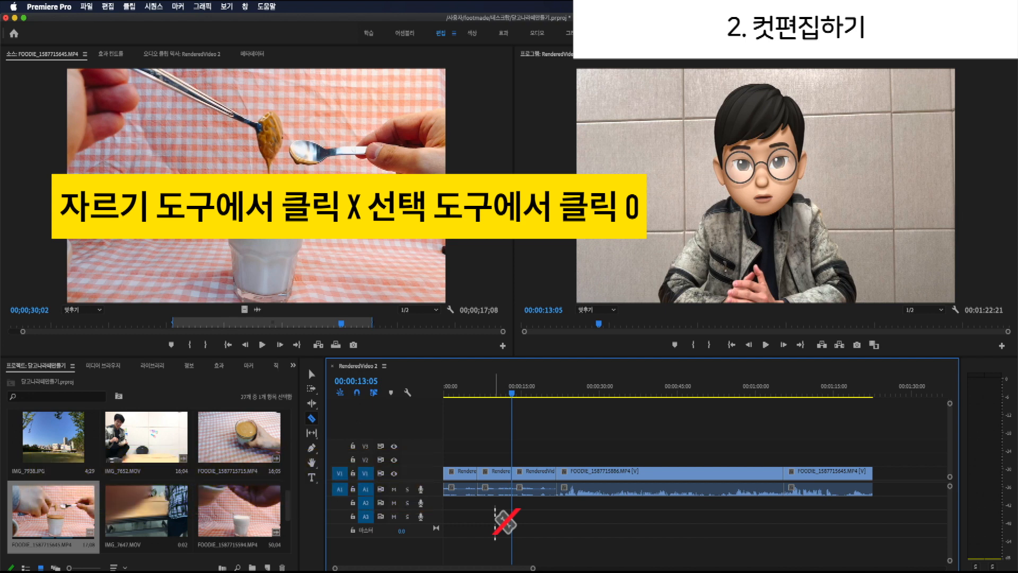
- Delete the middle segment of RenderedVideo 2.MOV between the two cuts, using the Selection tool
left_click(312, 377)
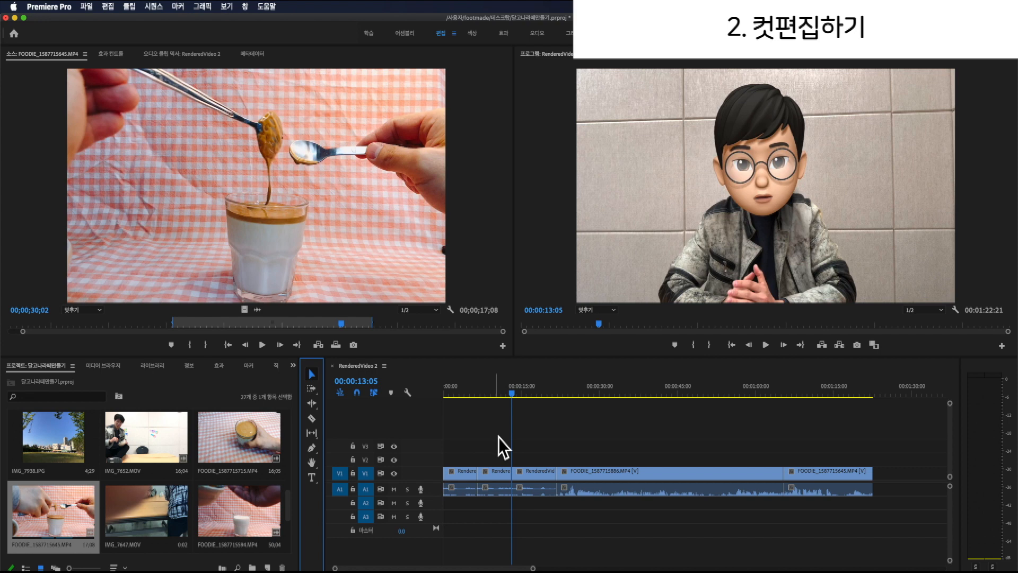
left_click(500, 472)
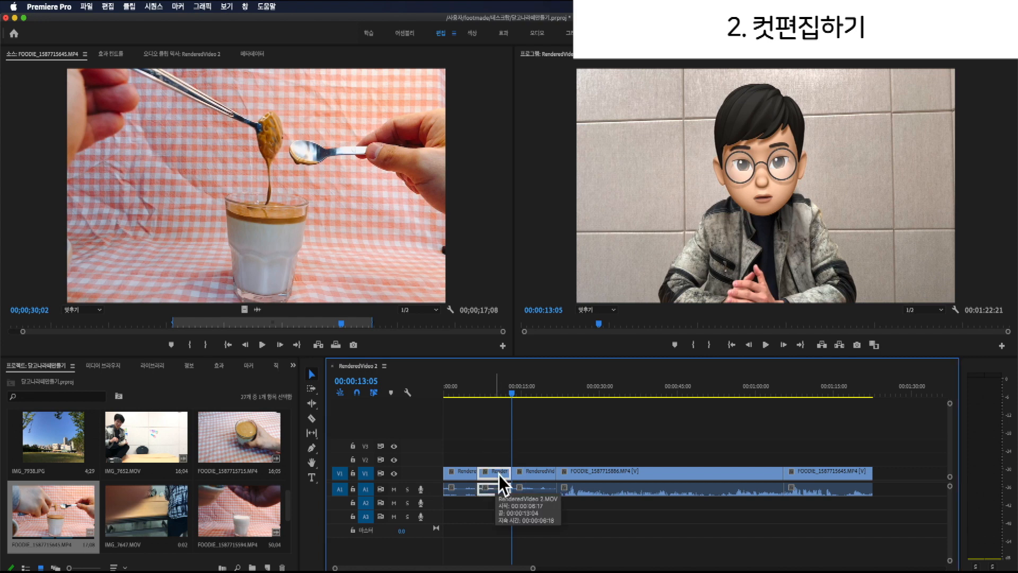
key("Delete")
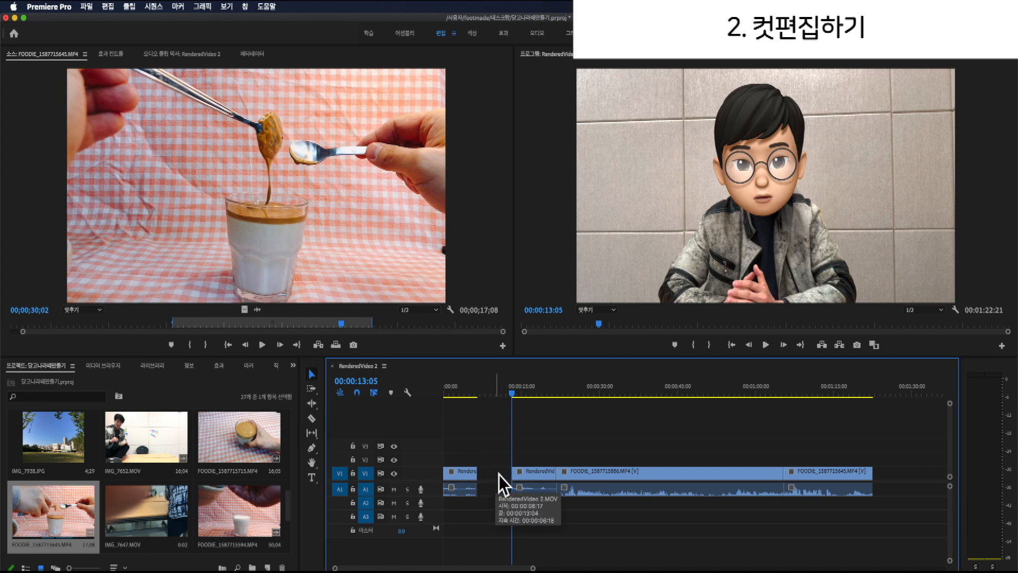
- Play and scrub across the gap on V1, and close it with a ripple delete so the following clips move forward
left_click_drag(506, 401, 437, 398)
key("space")
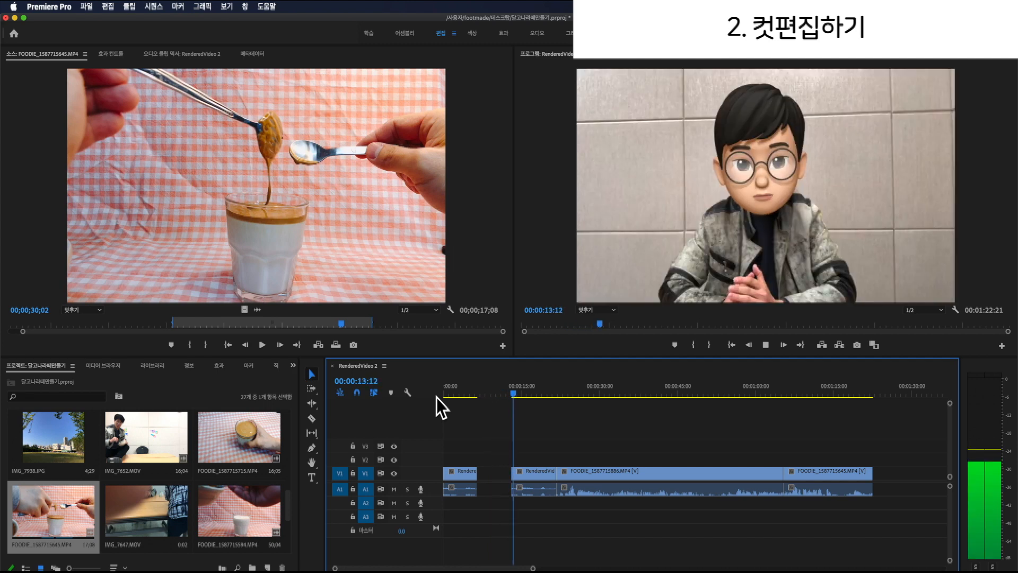
left_click(502, 394)
left_click_drag(532, 421, 887, 524)
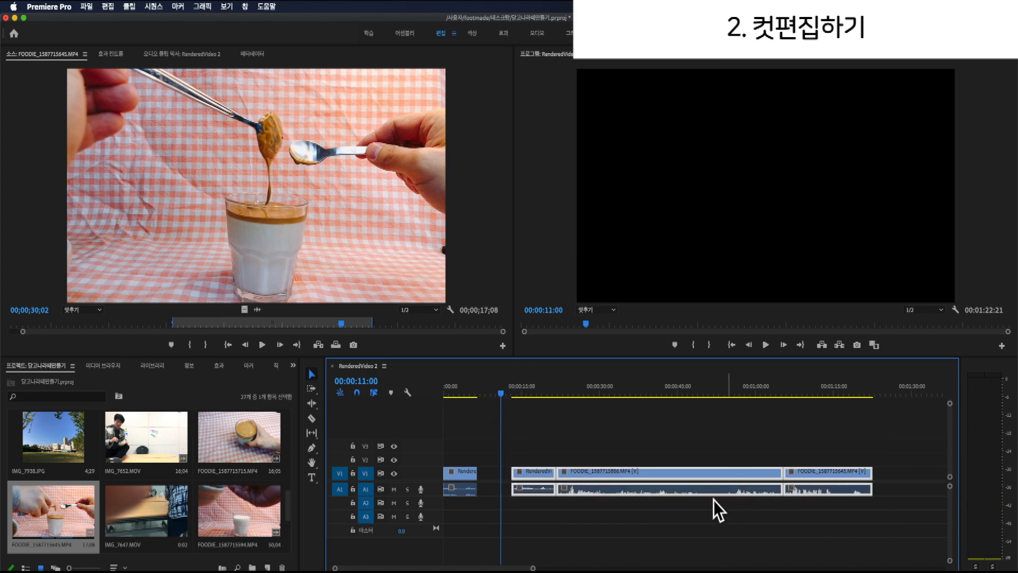
left_click(498, 476)
right_click(498, 477)
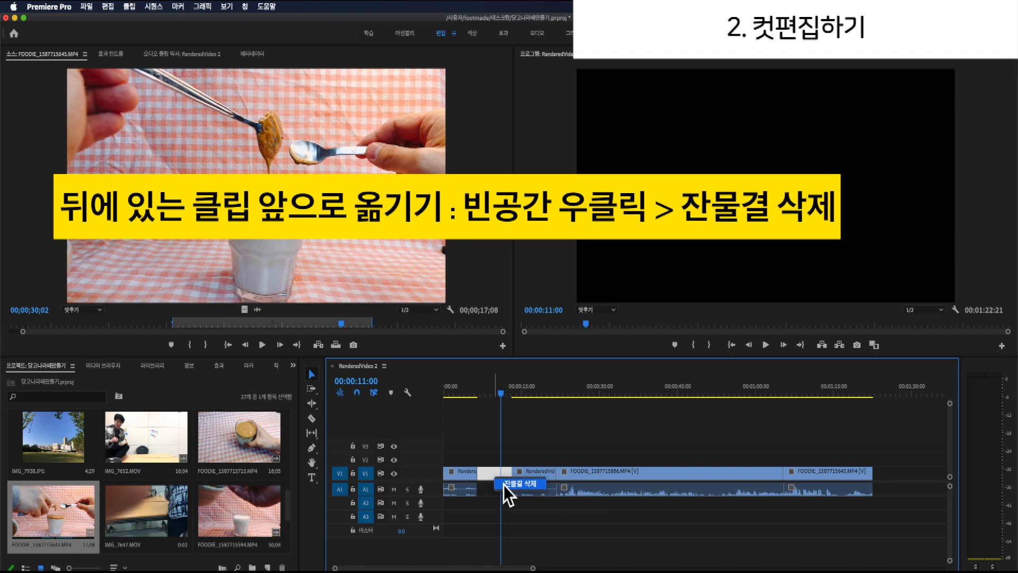
left_click(508, 488)
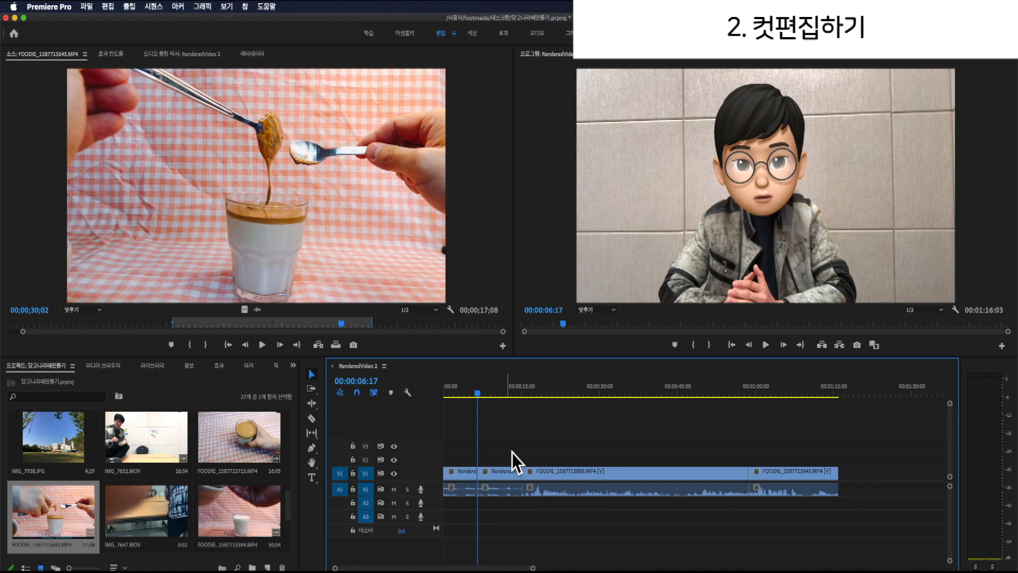
- Try moving the FOODIE_1587715645.MP4 clip to the sequence start as an overwrite, check the start, and undo the move
left_click_drag(480, 396, 781, 428)
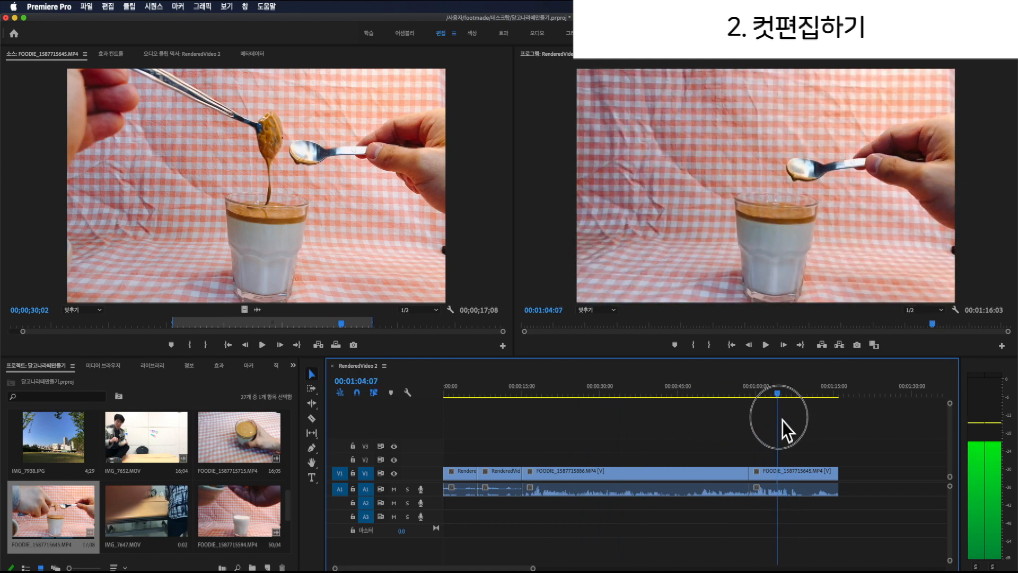
left_click(466, 411)
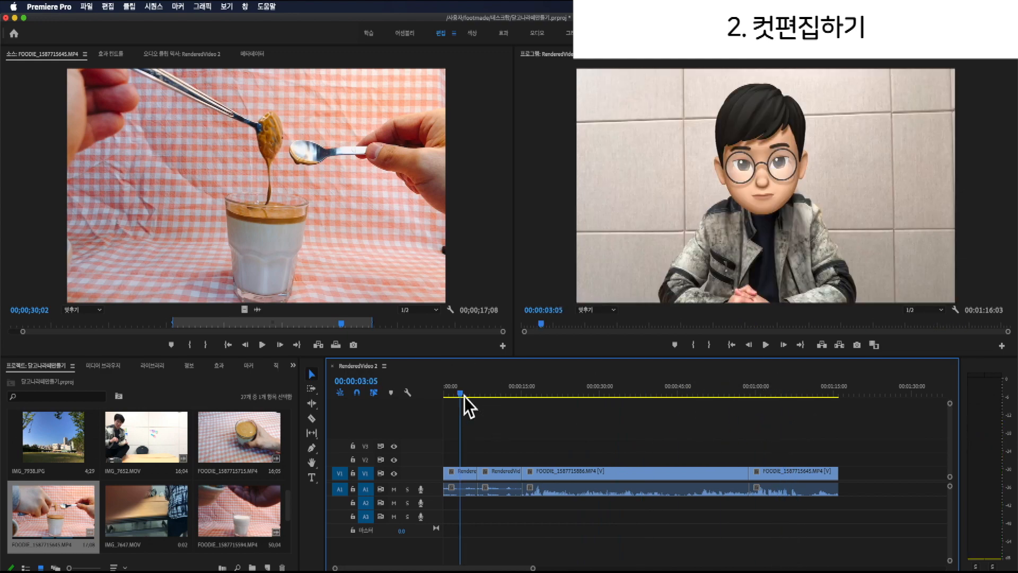
left_click(774, 409)
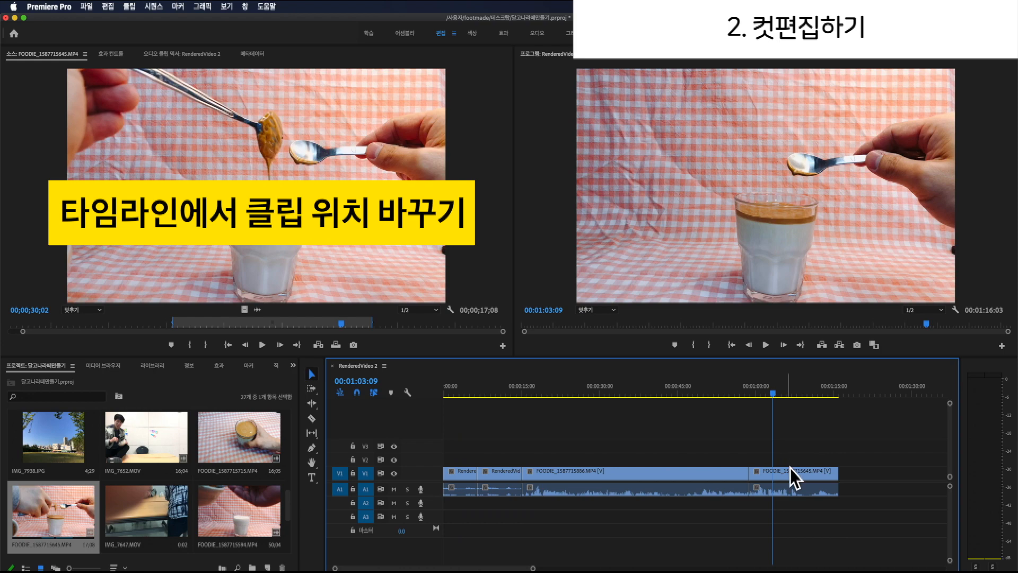
left_click(791, 474)
left_click_drag(791, 478, 468, 475)
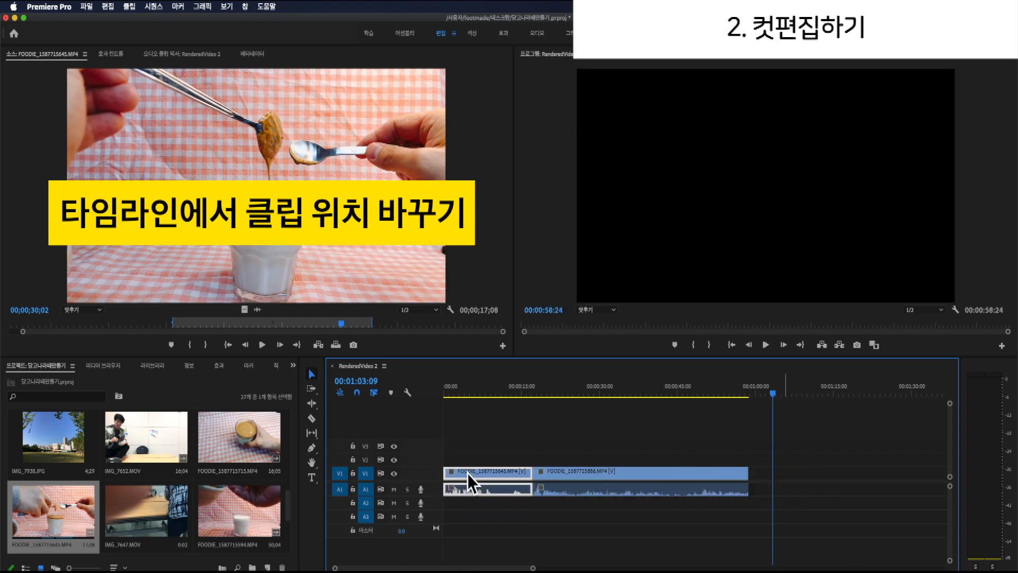
left_click_drag(450, 393, 487, 404)
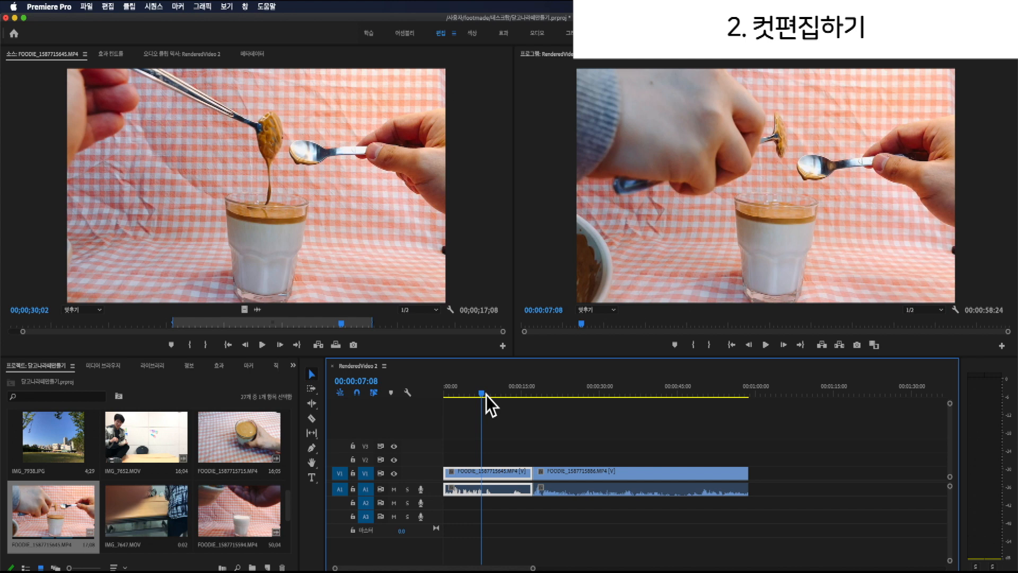
key("super+z")
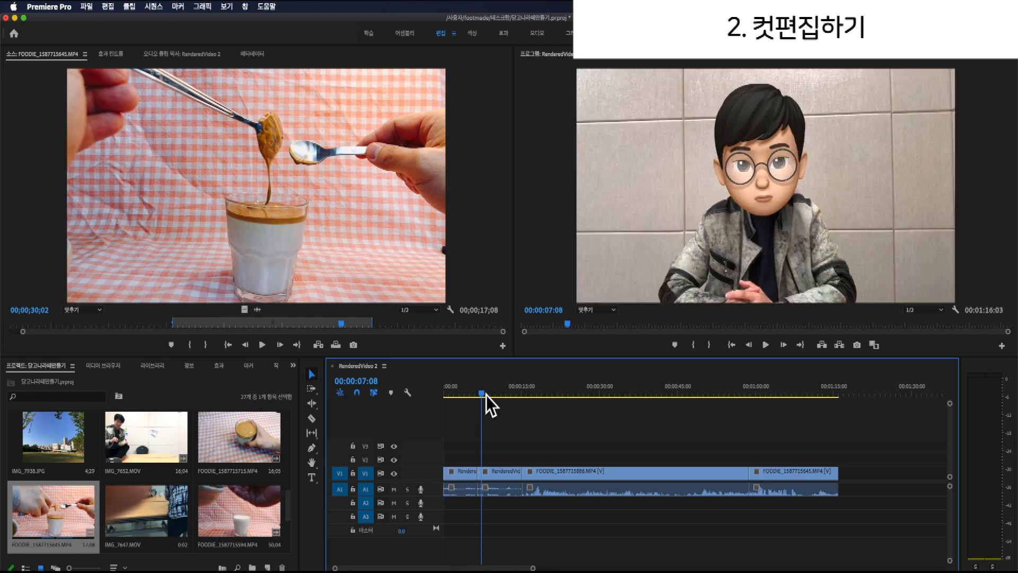
- Move the last clip, FOODIE_1587715645.MP4, to the sequence start as an insert and scrub through the new clip order
left_click(765, 393)
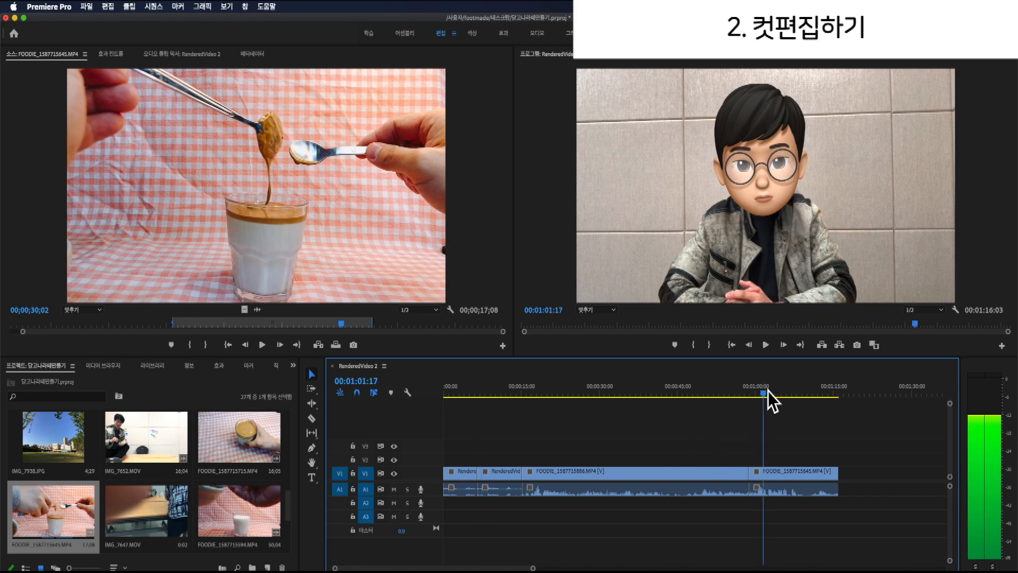
left_click(782, 394)
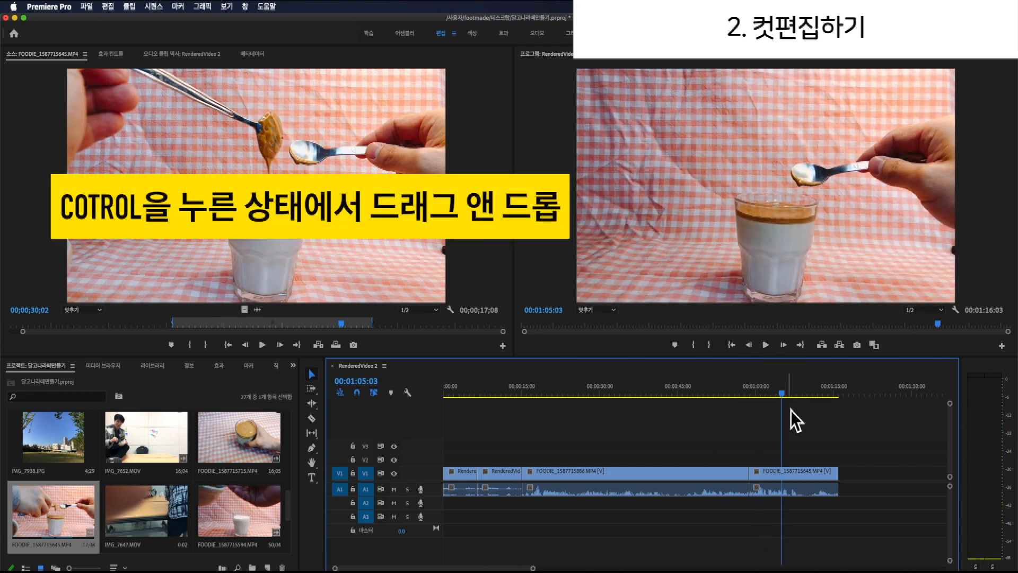
left_click(788, 476, "ctrl")
left_click_drag(788, 476, 476, 472)
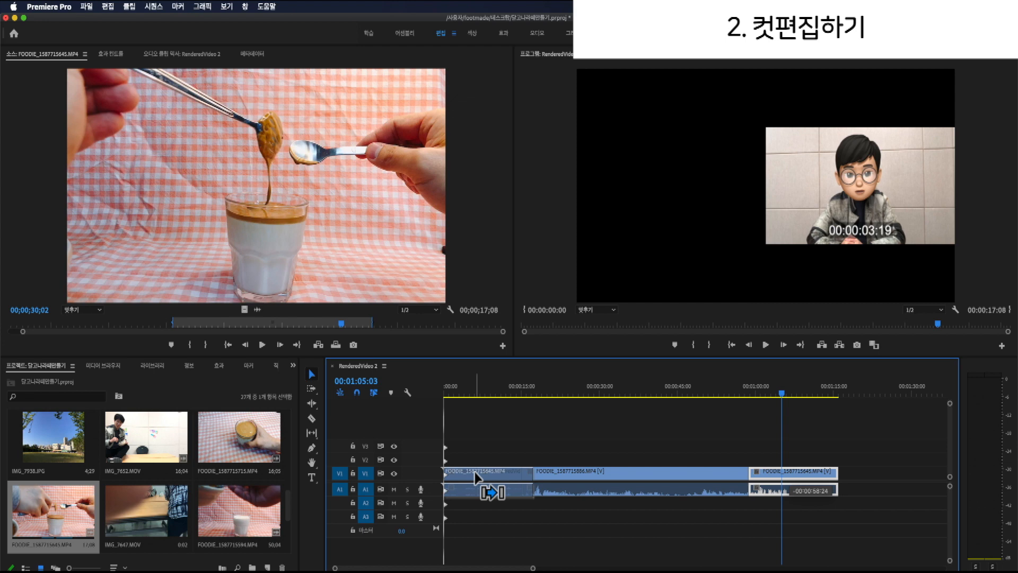
left_click_drag(475, 477, 475, 477)
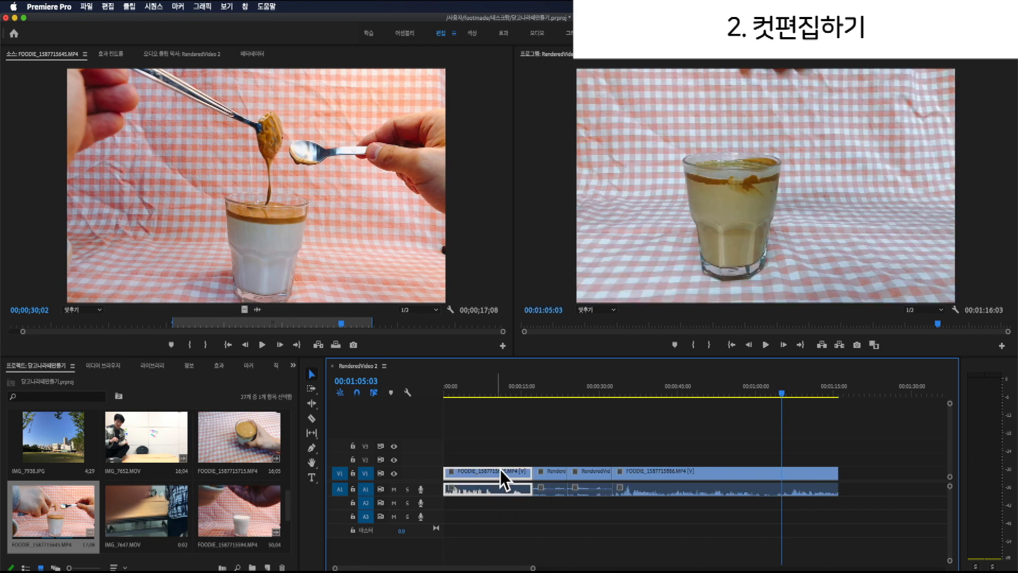
left_click_drag(483, 395, 577, 399)
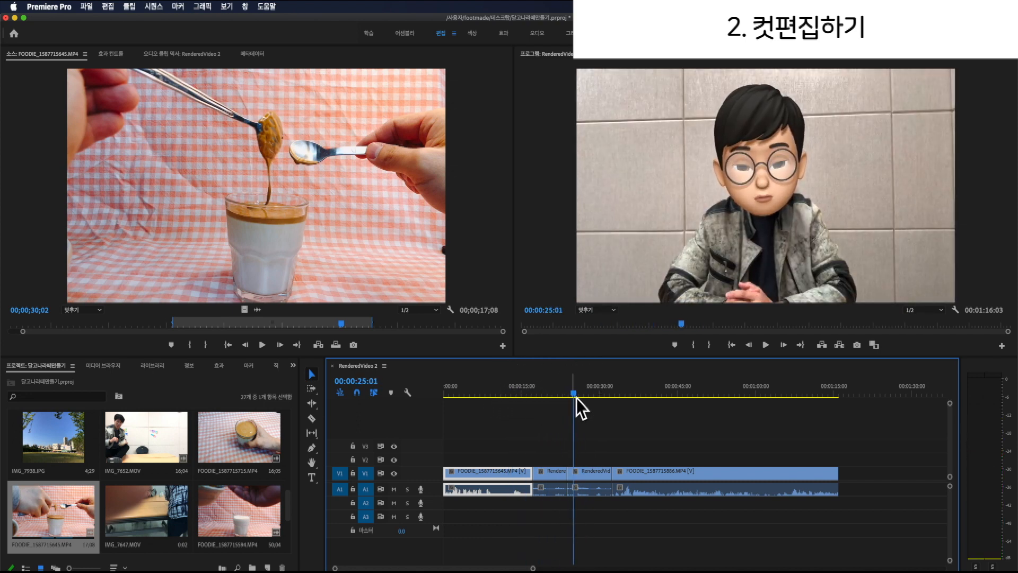
left_click(611, 395)
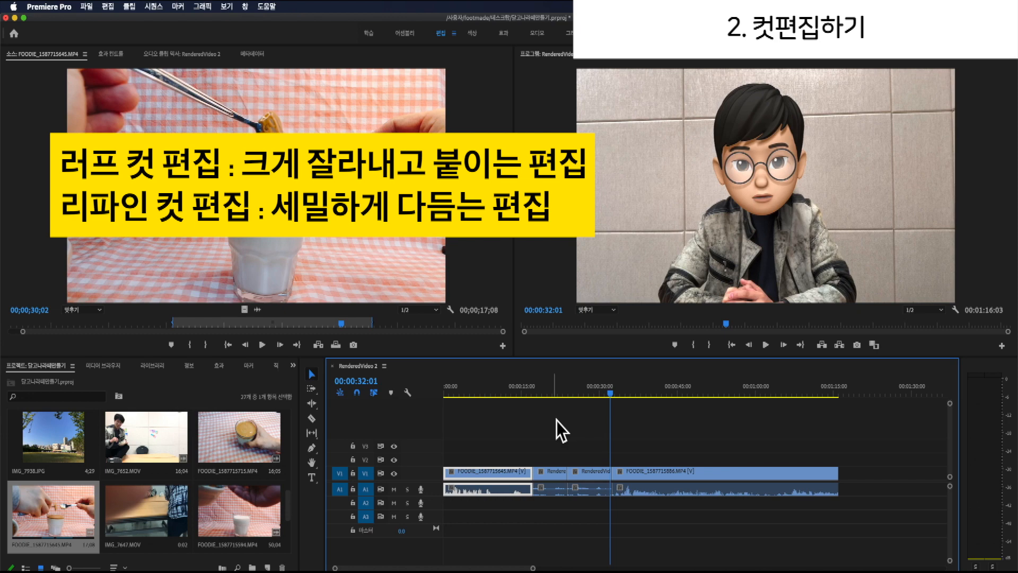
- Try splitting FOODIE_1587715886.MP4 at 00:01:07:04 and deleting the part after the cut, and undo these edits
left_click_drag(614, 399, 792, 404)
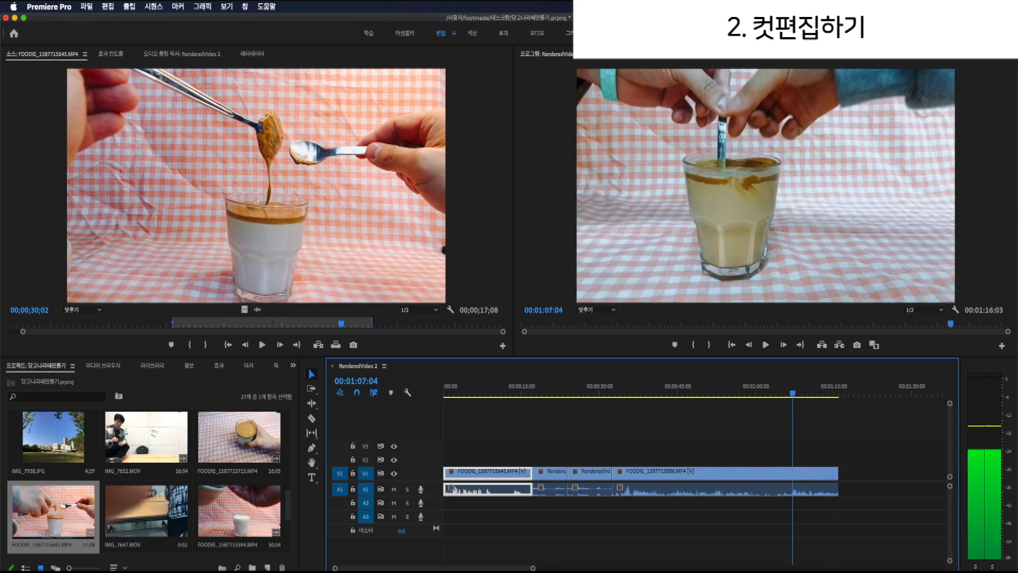
key("c")
left_click(794, 474)
key("v")
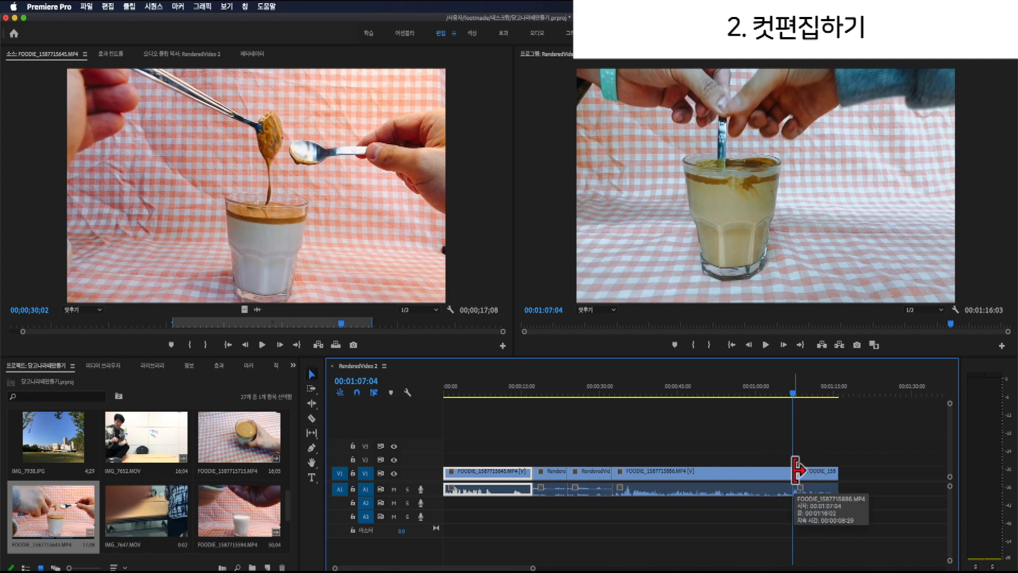
left_click(813, 478)
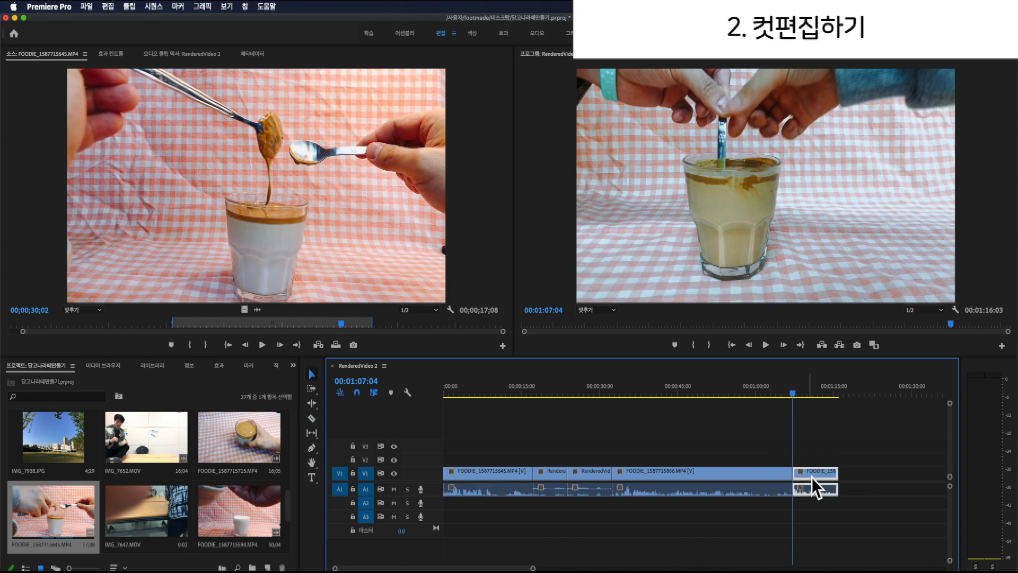
key("Delete")
key("super+z")
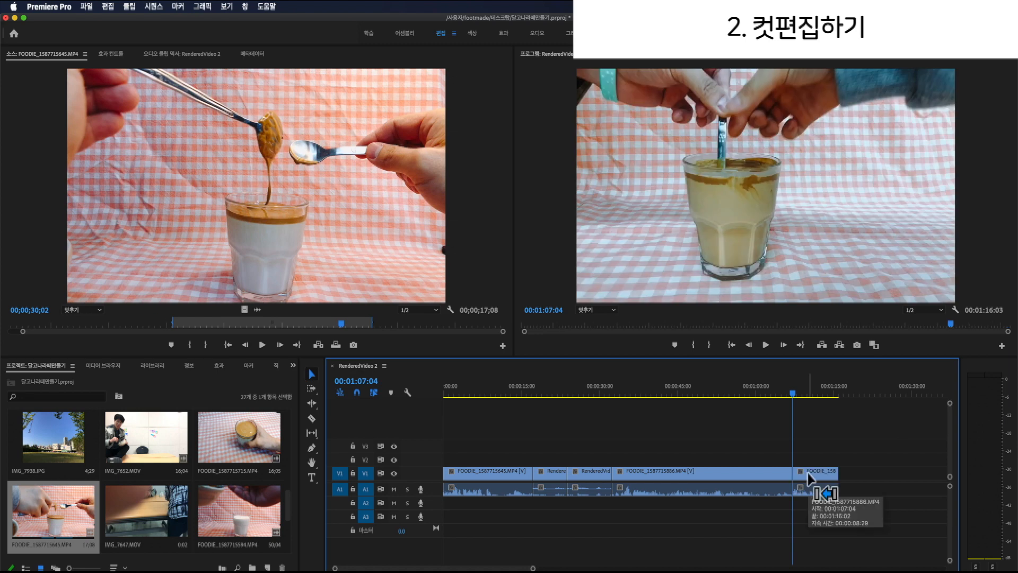
- Extend the end of the last clip, FOODIE_1587715886.MP4, until the sequence lasts 00:02:12:11
left_click(794, 394)
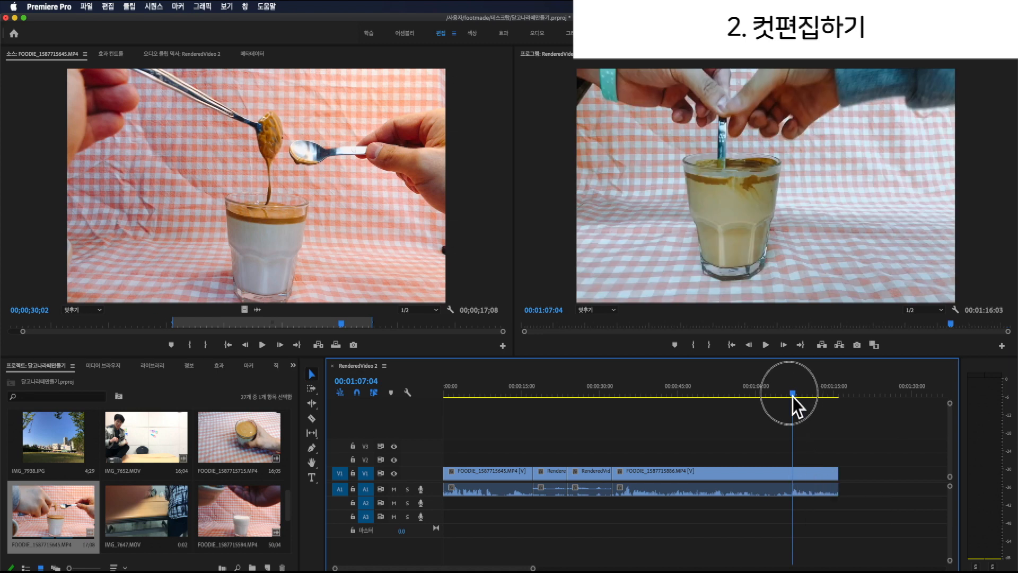
key("space")
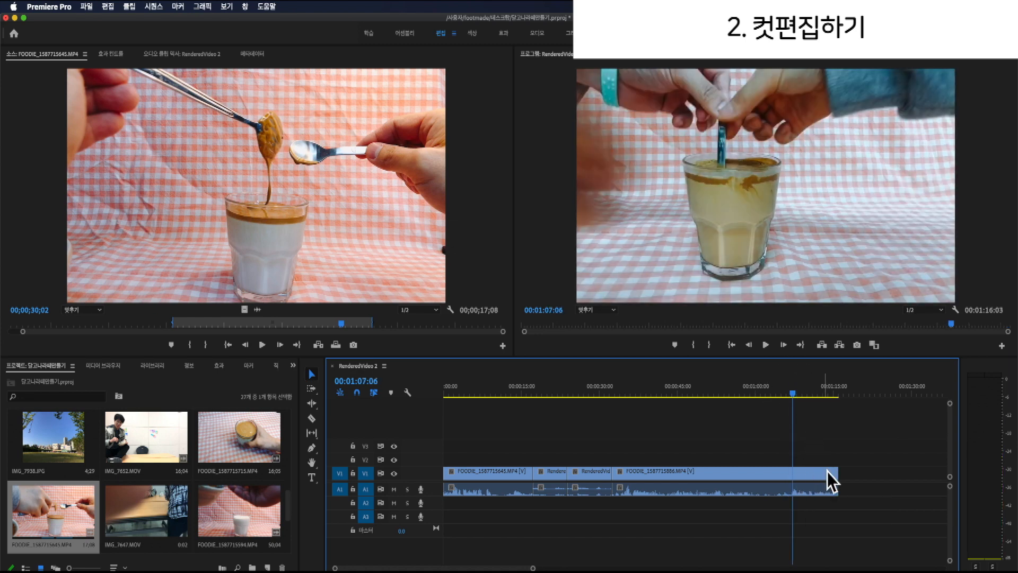
left_click(828, 472)
left_click_drag(828, 471, 886, 474)
scroll(882, 487, "right", 5)
left_click_drag(620, 474, 893, 472)
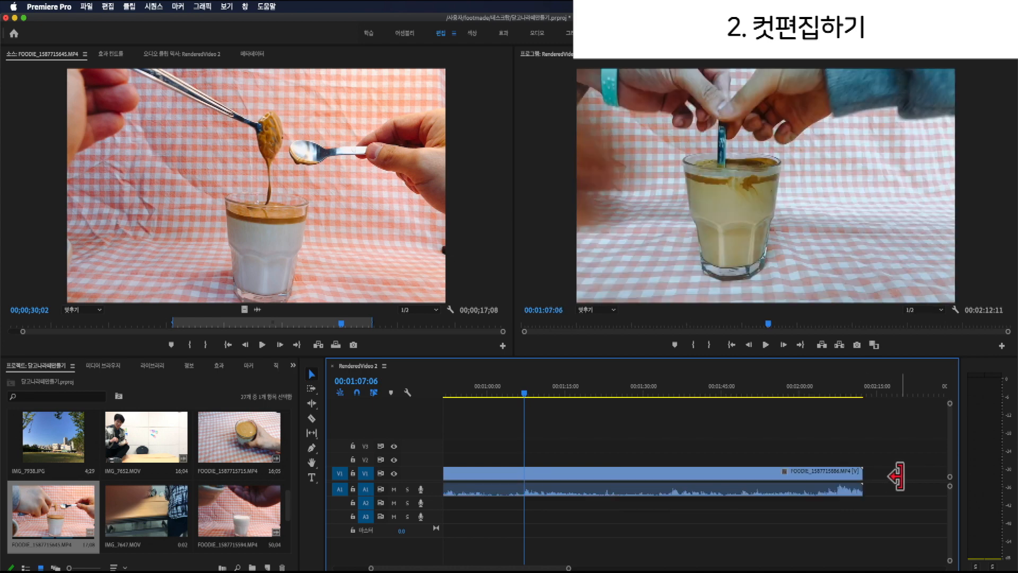
- Scrub the extended footage to 00:01:53:06 and trim the end of FOODIE_1587715886.MP4 back until the sequence lasts 00:01:01:16
left_click_drag(839, 393, 765, 396)
scroll(773, 421, "left", 3)
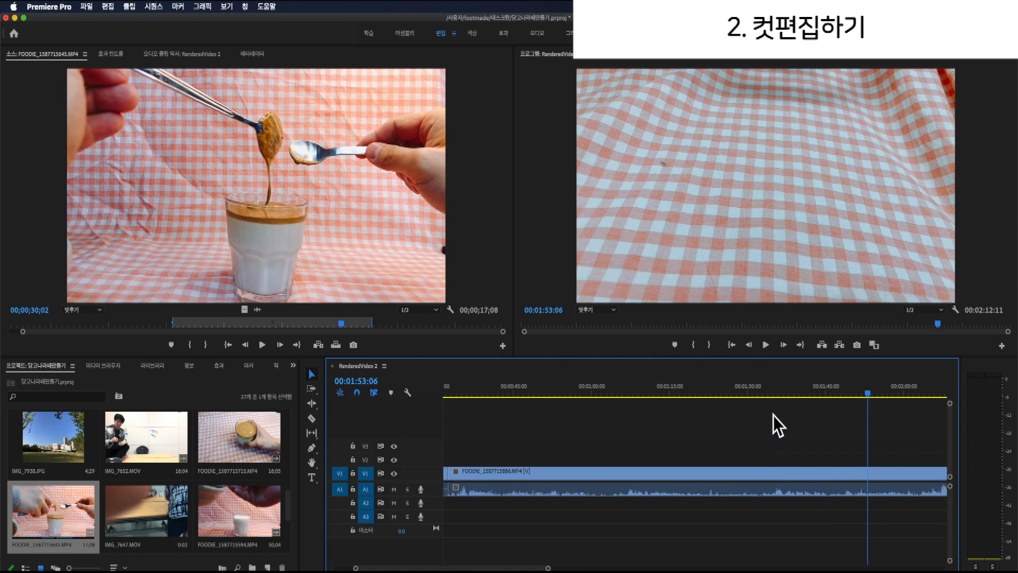
left_click_drag(929, 473, 561, 474)
scroll(572, 487, "left", 5)
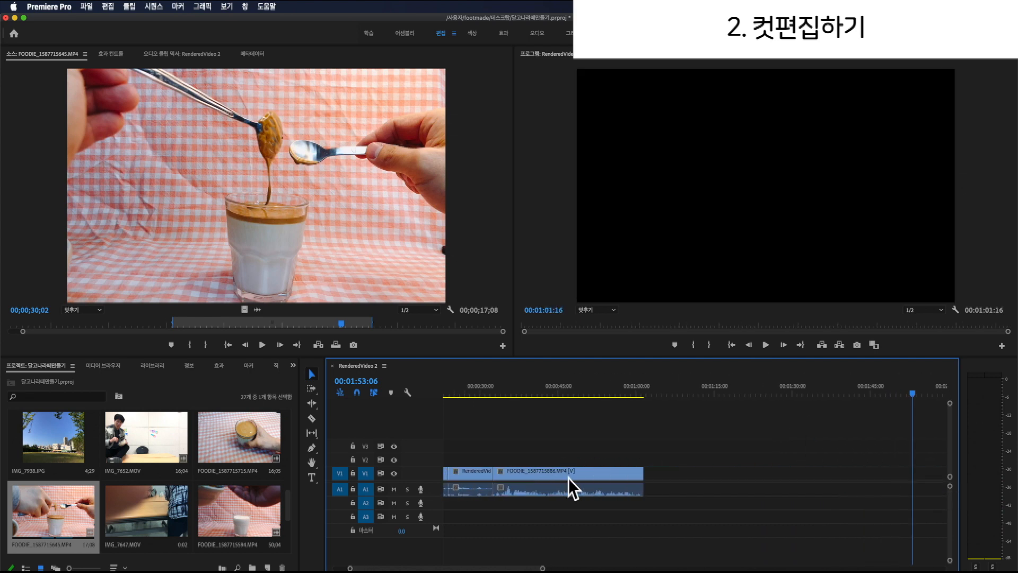
- Extend the end of the last clip, FOODIE_1587715886.MP4, until the sequence lasts 00:01:10:07
left_click_drag(696, 472, 748, 472)
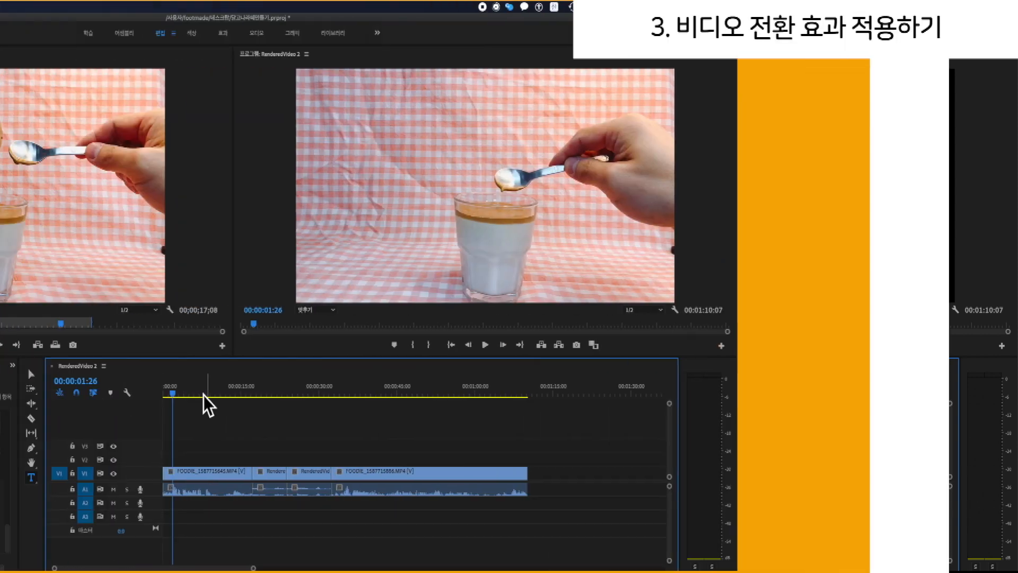
- Play the sequence across the cuts after FOODIE_1587715645.MP4 and before FOODIE_1587715886.MP4 to check how the scenes change without transitions
left_click(453, 393)
left_click_drag(457, 397, 529, 399)
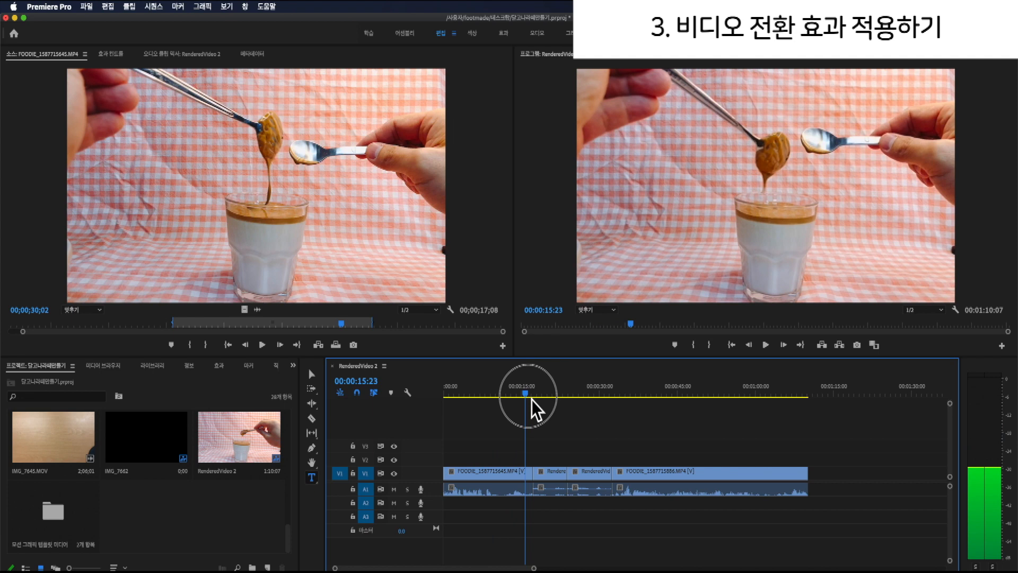
key("space")
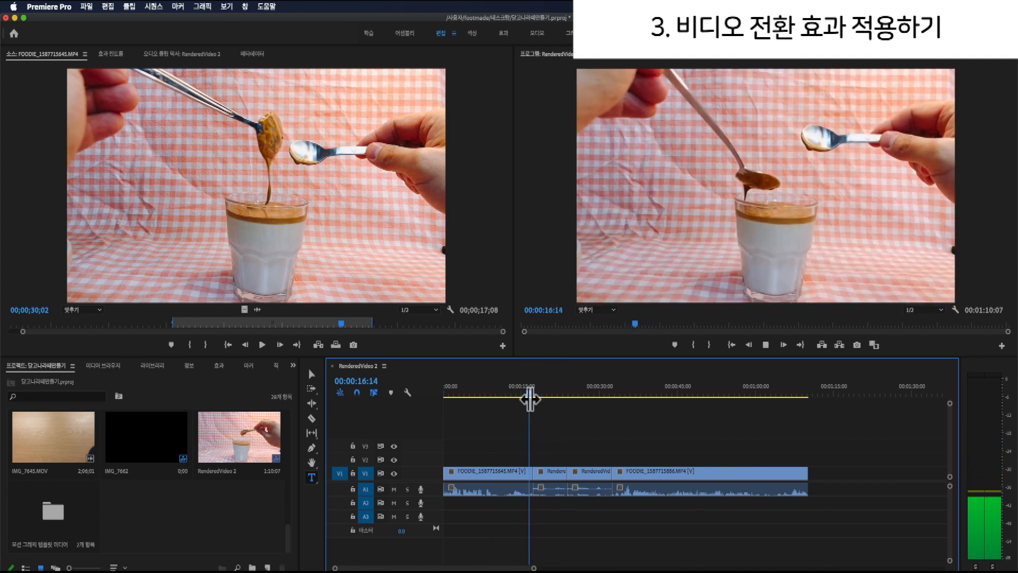
key("space")
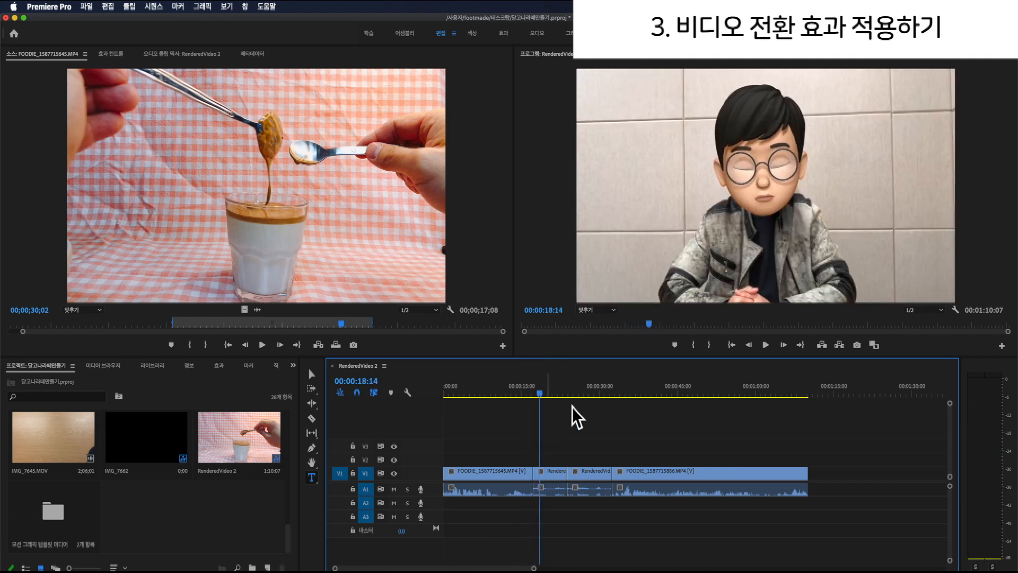
left_click(601, 395)
key("space")
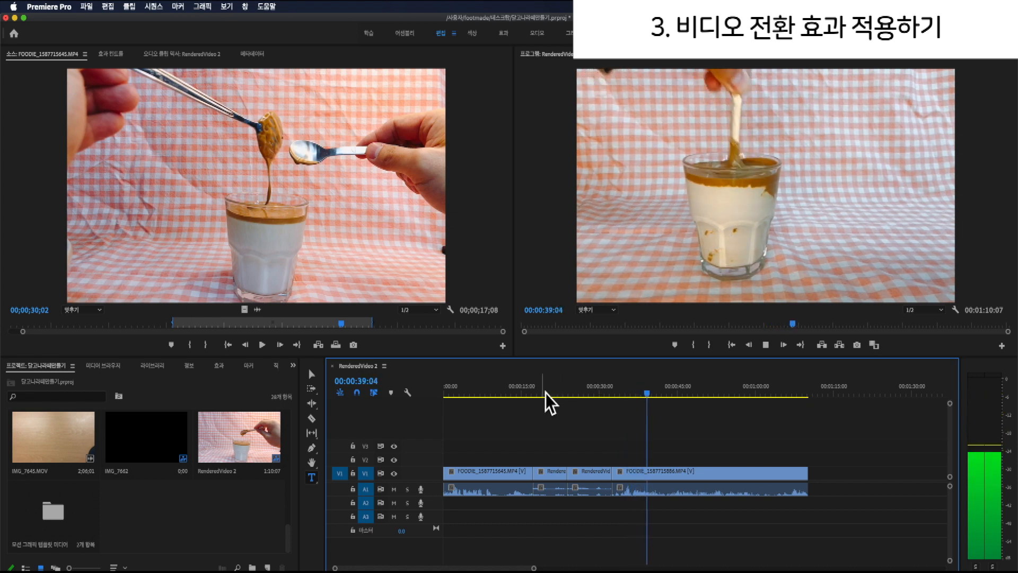
left_click(526, 394)
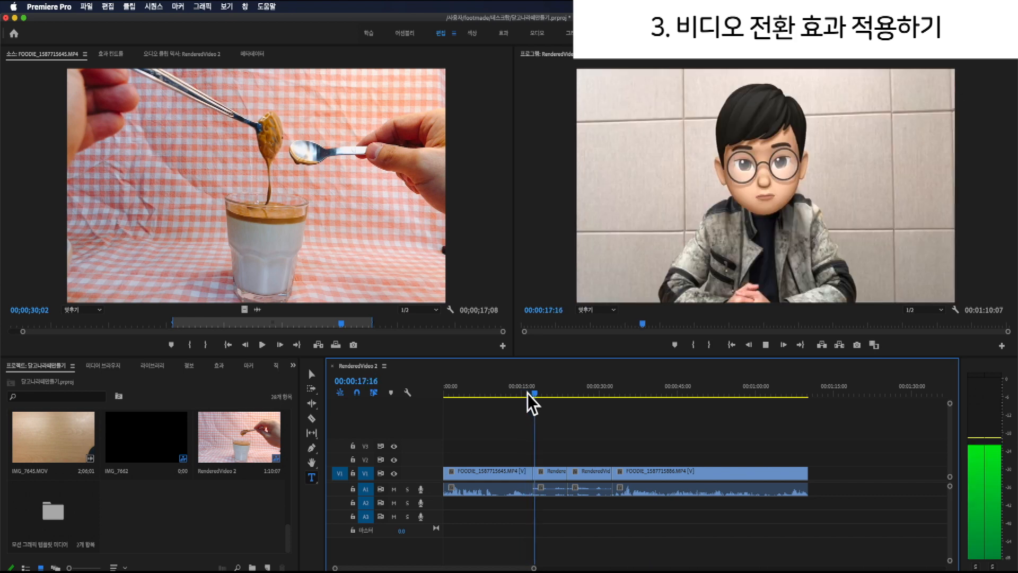
key("space")
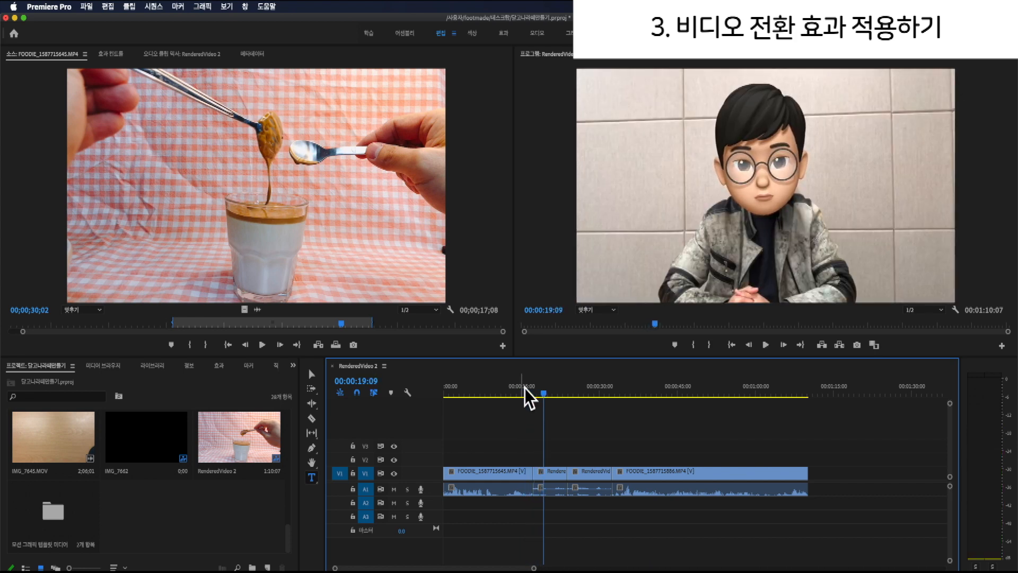
- Find the 디졸브 (Dissolve) group among the video transition effects and select 교차 디졸브 (Cross Dissolve)
left_click(214, 514)
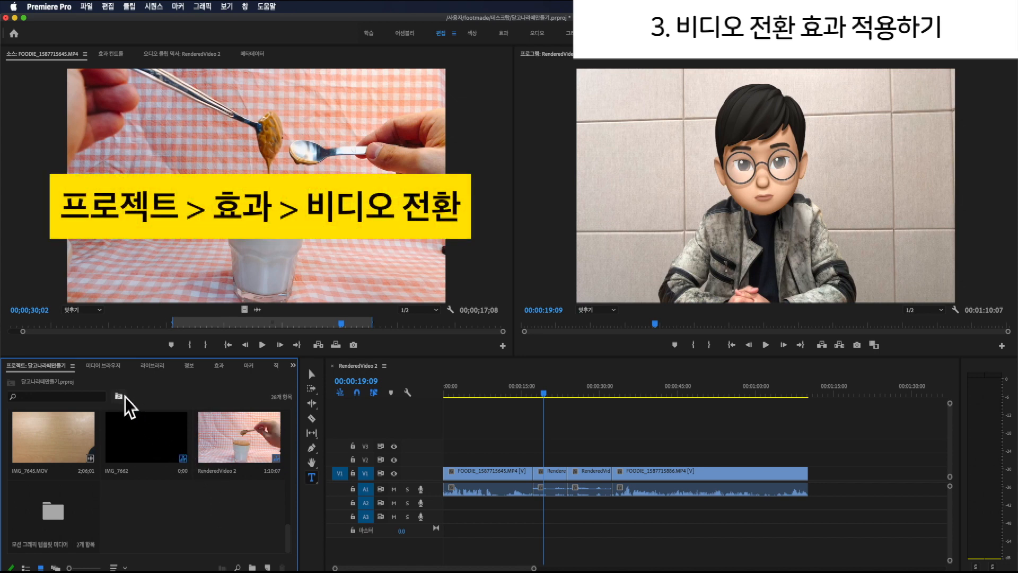
left_click(103, 367)
left_click(152, 367)
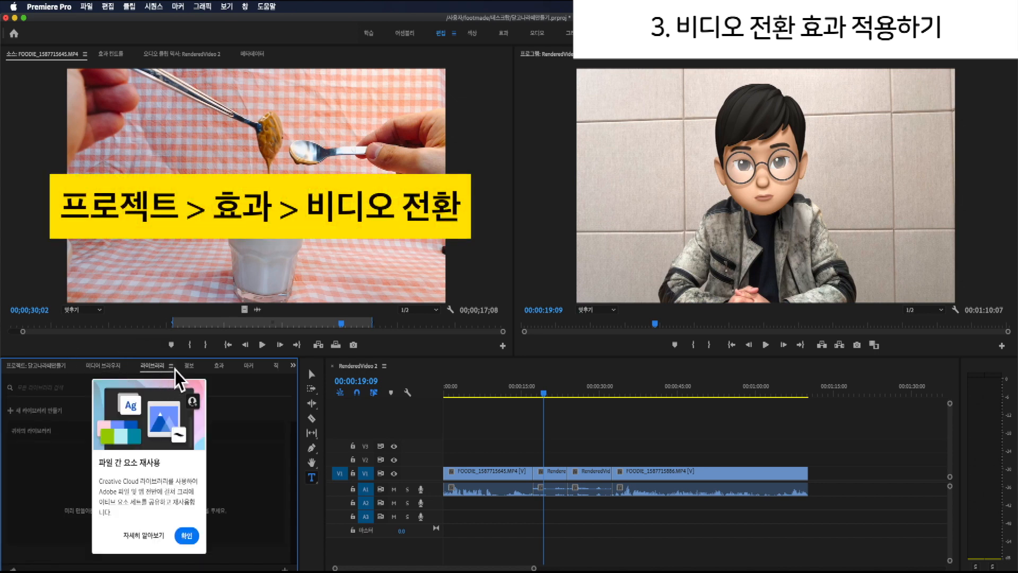
left_click(189, 368)
left_click(219, 367)
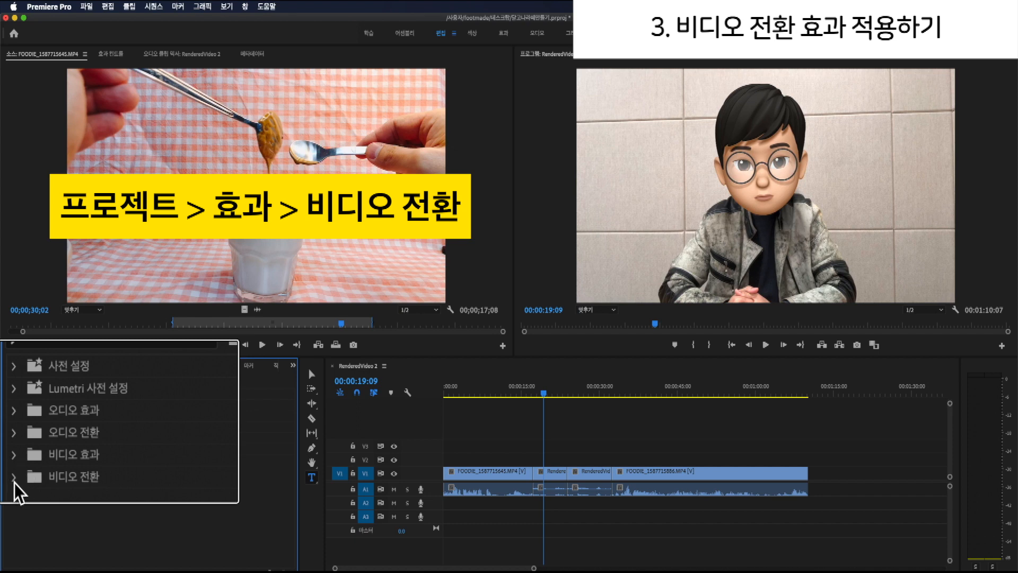
left_click(14, 479)
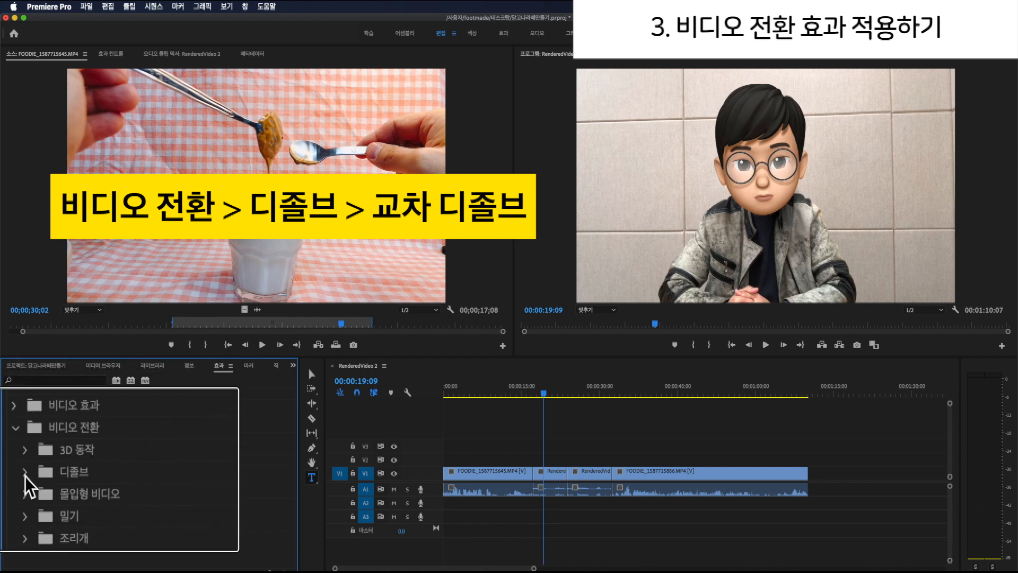
left_click(25, 472)
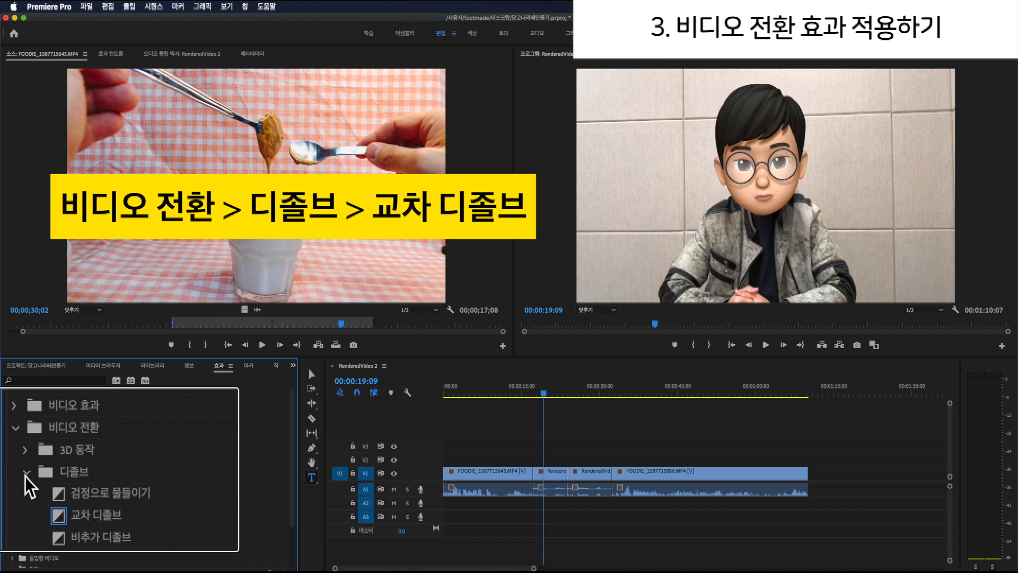
left_click(110, 517)
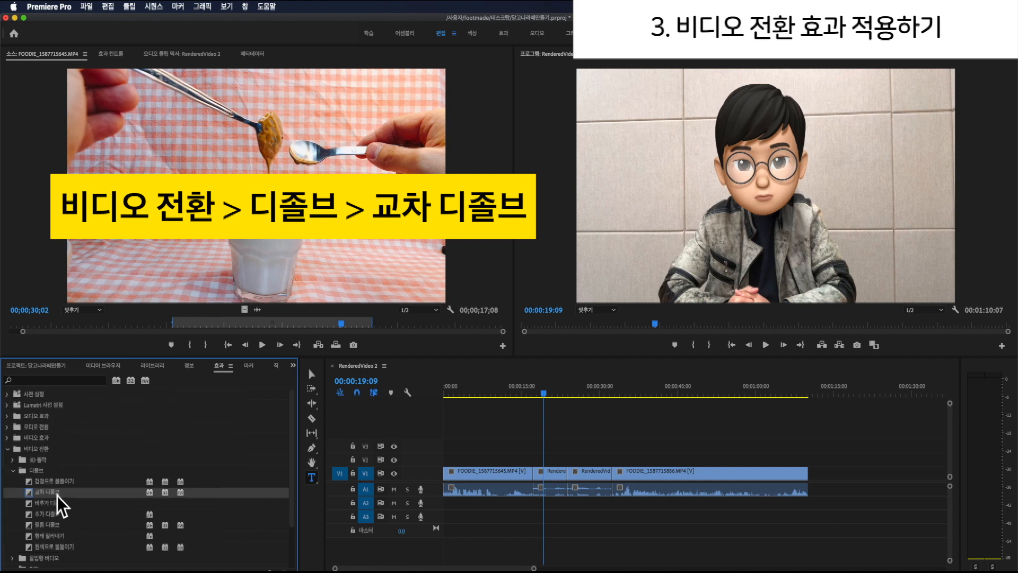
- Try a 교차 디졸브 transition on the cut after FOODIE_1587715645.MP4 and play it back from 00:00:16:10
left_click_drag(53, 495, 533, 474)
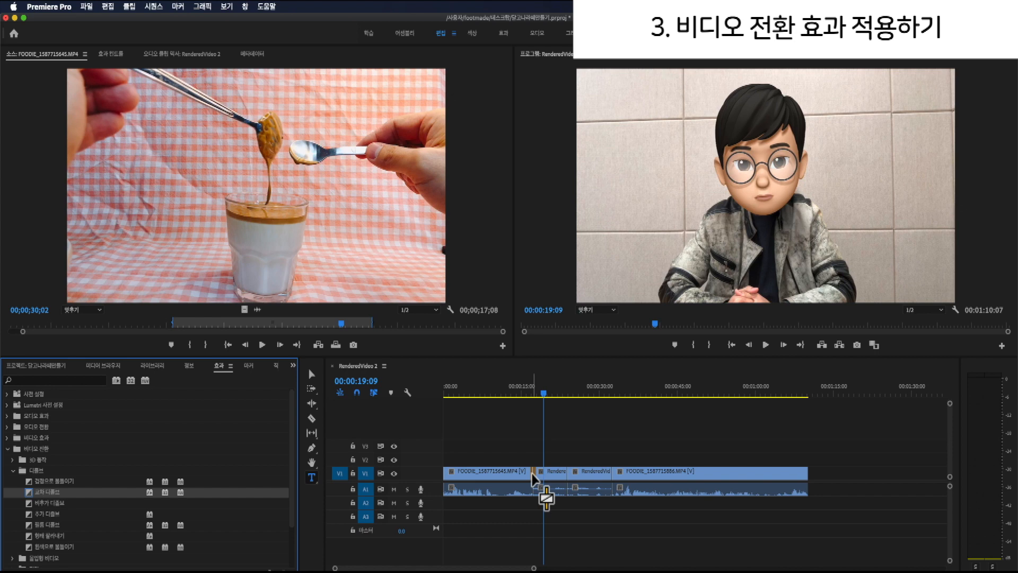
left_click_drag(532, 472, 535, 476)
left_click(529, 395)
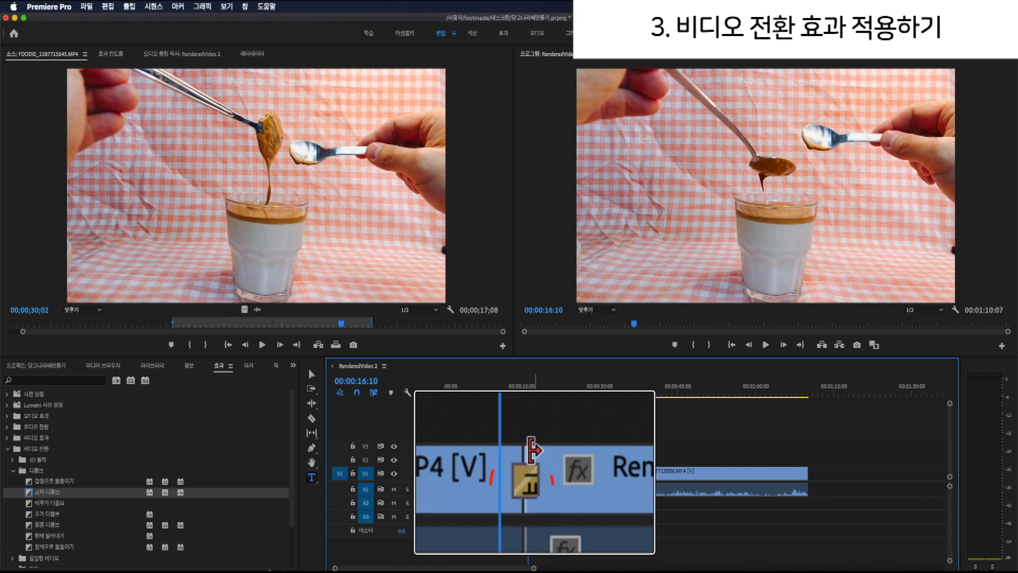
left_click(520, 473)
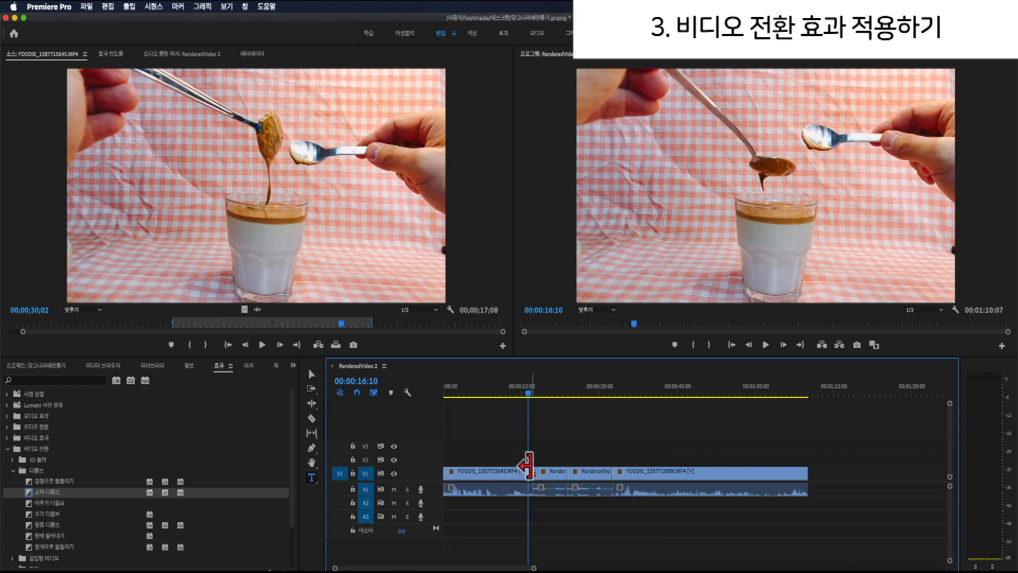
key("space")
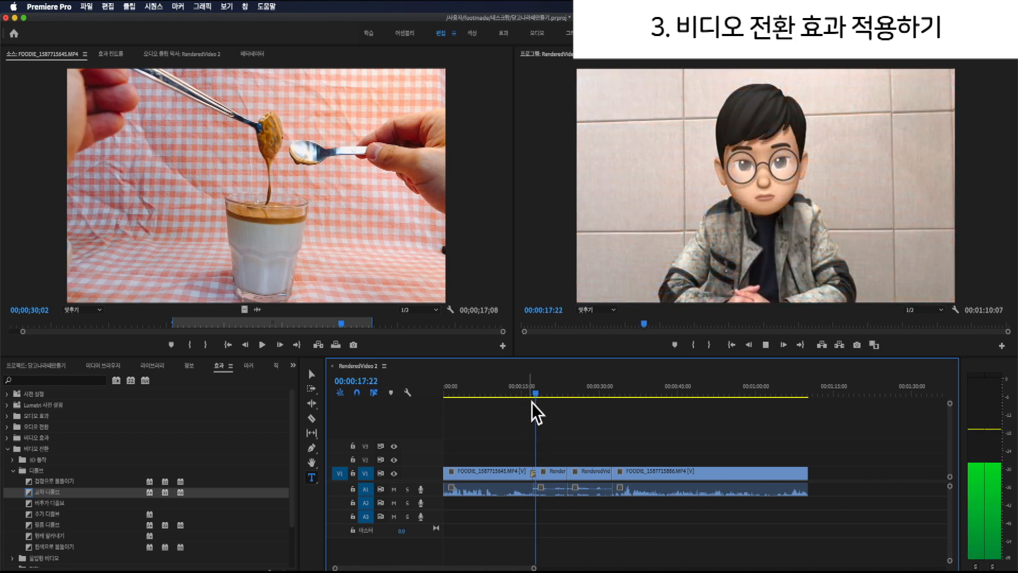
key("space")
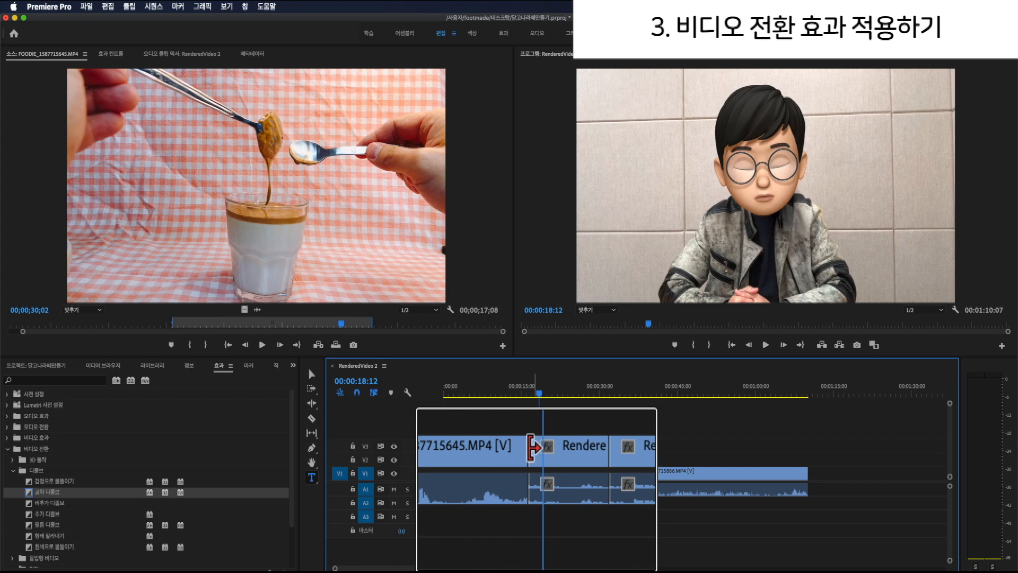
- Apply the 교차 디졸브 transition to the cut before FOODIE_1587715886.MP4 and preview the blend at 00:00:32:21
left_click_drag(74, 496, 611, 480)
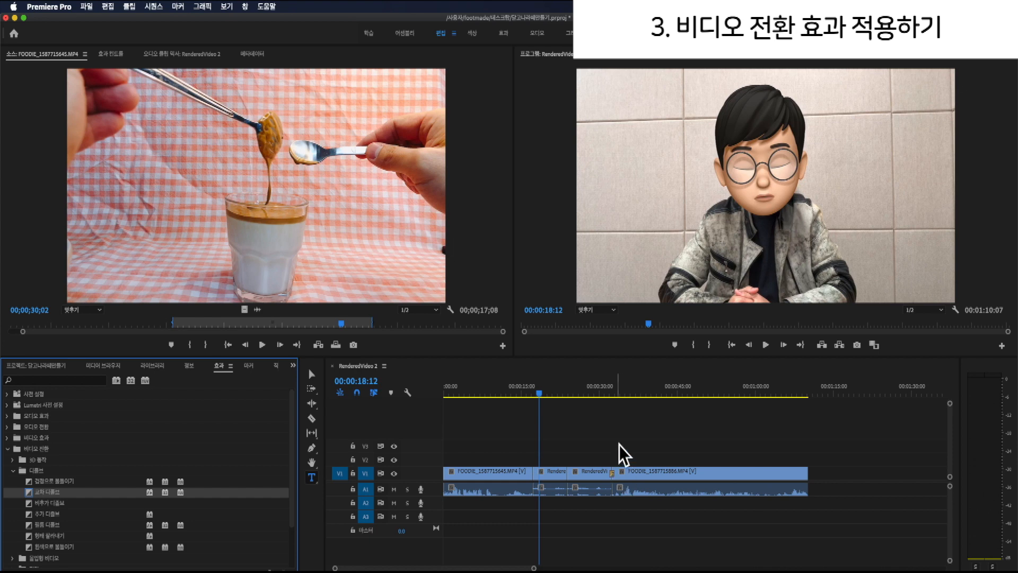
left_click(606, 393)
left_click(614, 394)
key("equal")
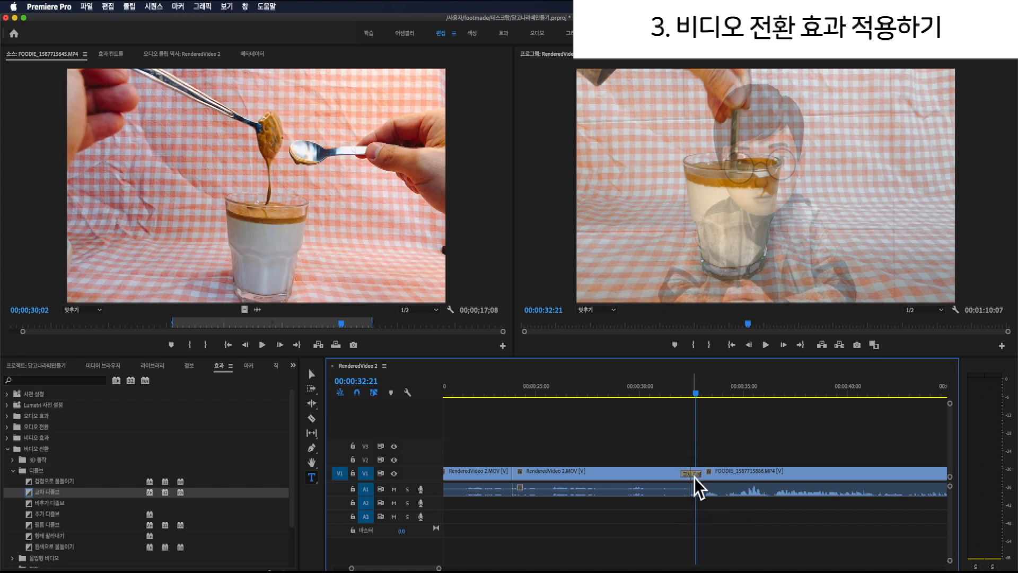
- Lengthen the 교차 디졸브 before FOODIE_1587715886.MP4 to about 3 seconds by trimming its edge, and play back the longer transition
left_click_drag(689, 474, 665, 474)
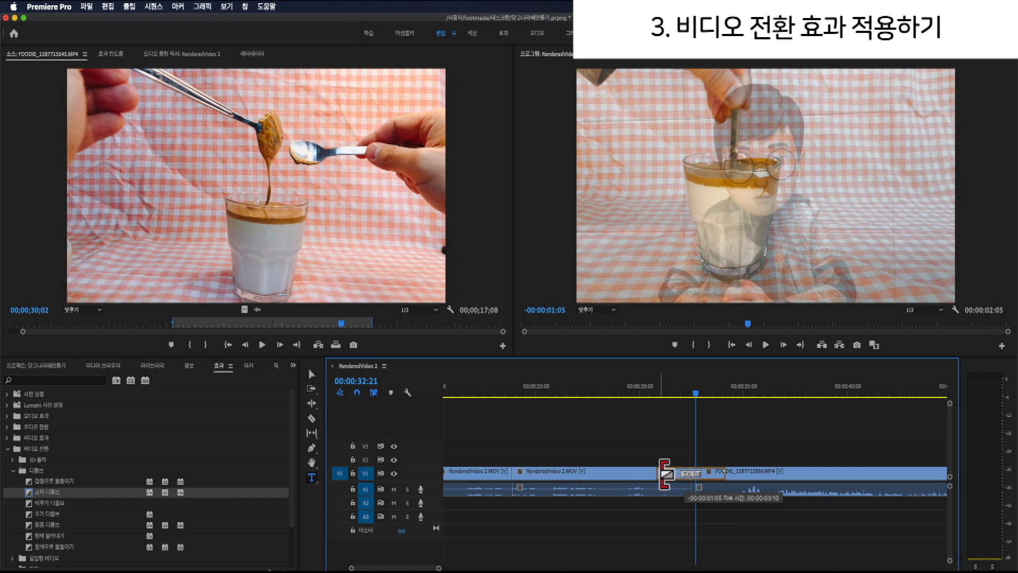
left_click_drag(664, 474, 657, 473)
left_click(651, 392)
key("space")
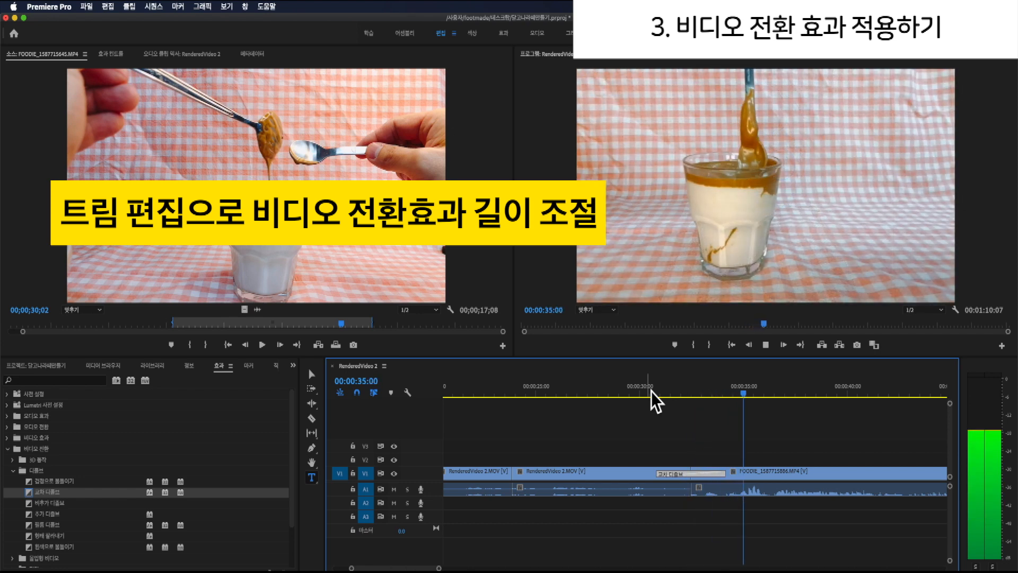
key("space")
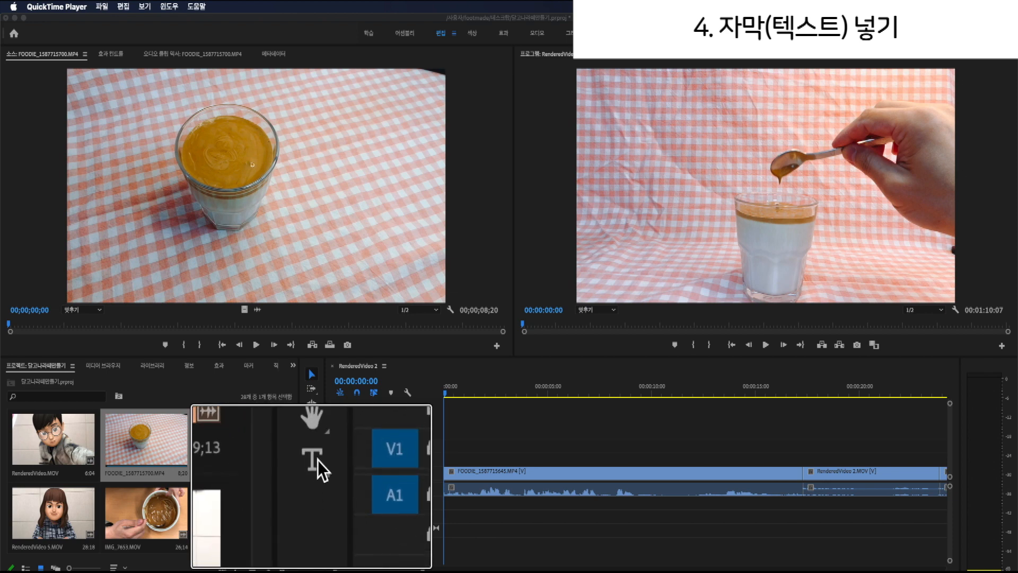
- Add the text title "달고나 라떼" over the picture at the start of the sequence with the Type tool
left_click(321, 467)
left_click(321, 466)
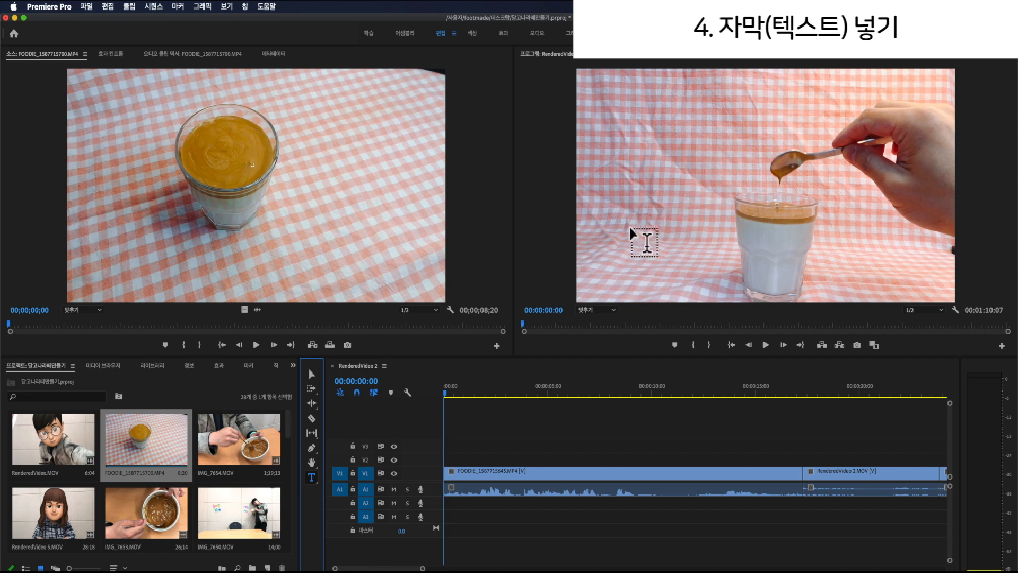
left_click(661, 222)
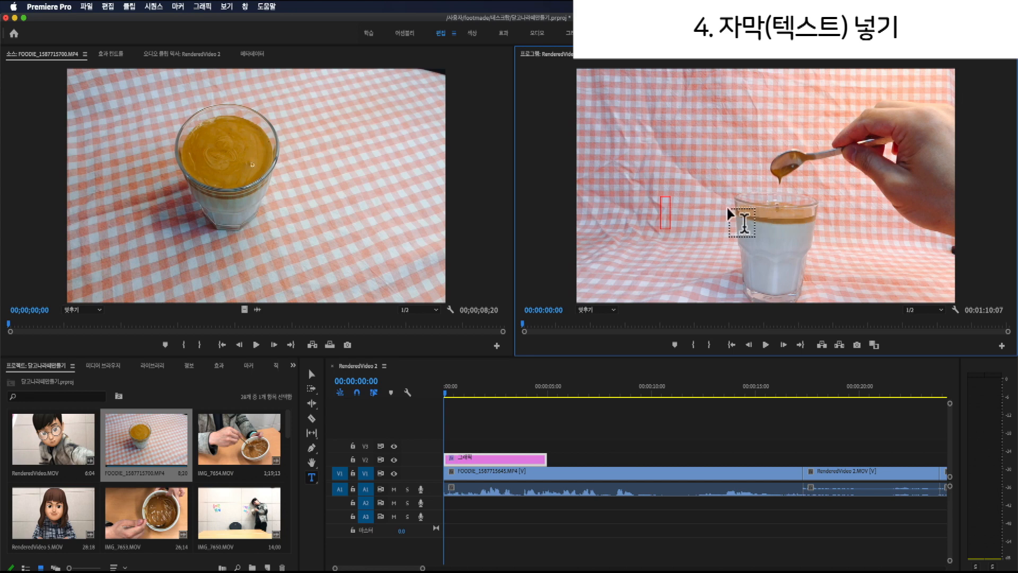
type("달고나")
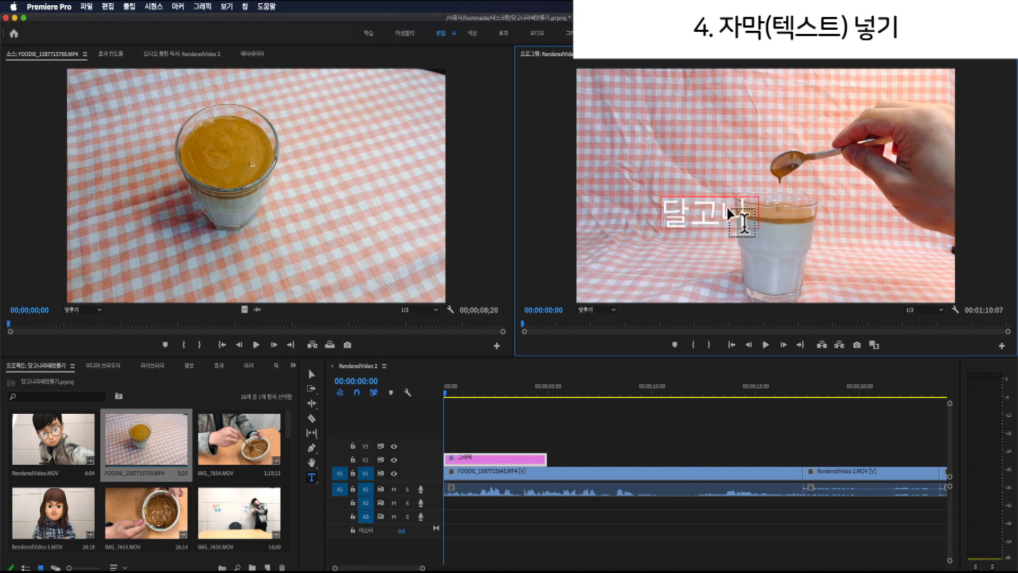
type(" 라")
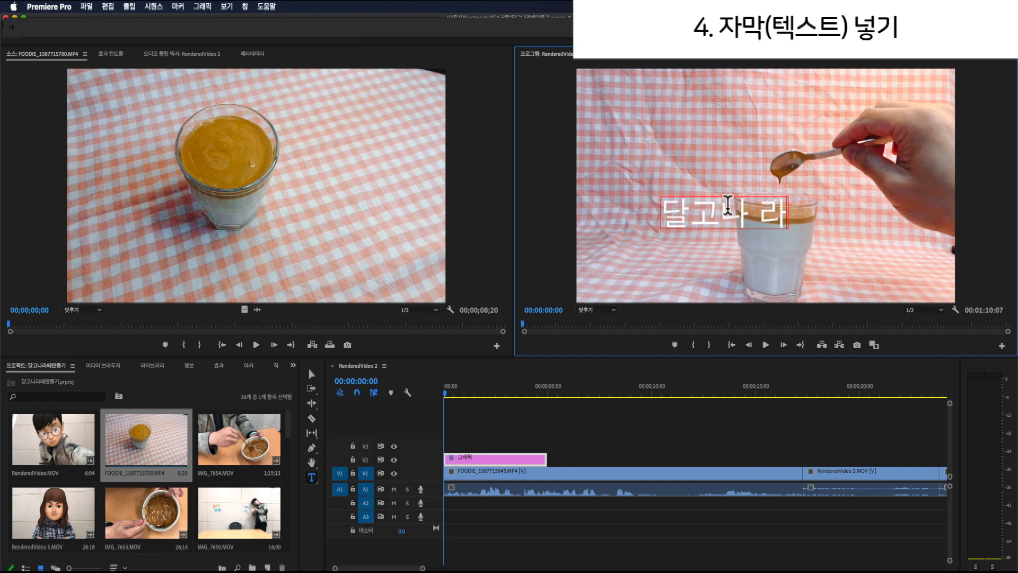
type("떼")
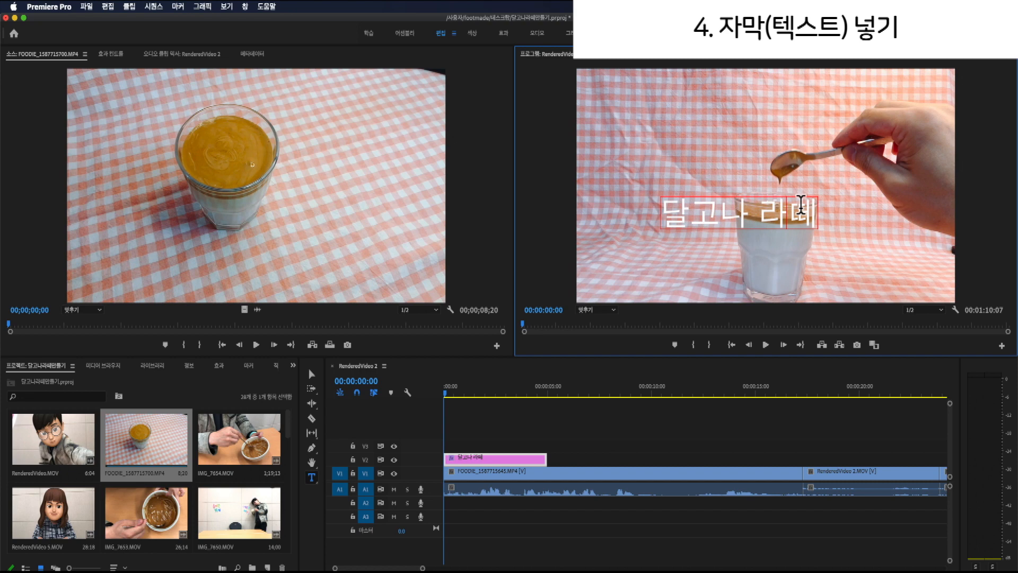
- Select the 달고나 라떼 title and expand its text properties in the effect controls
left_click_drag(669, 218, 816, 228)
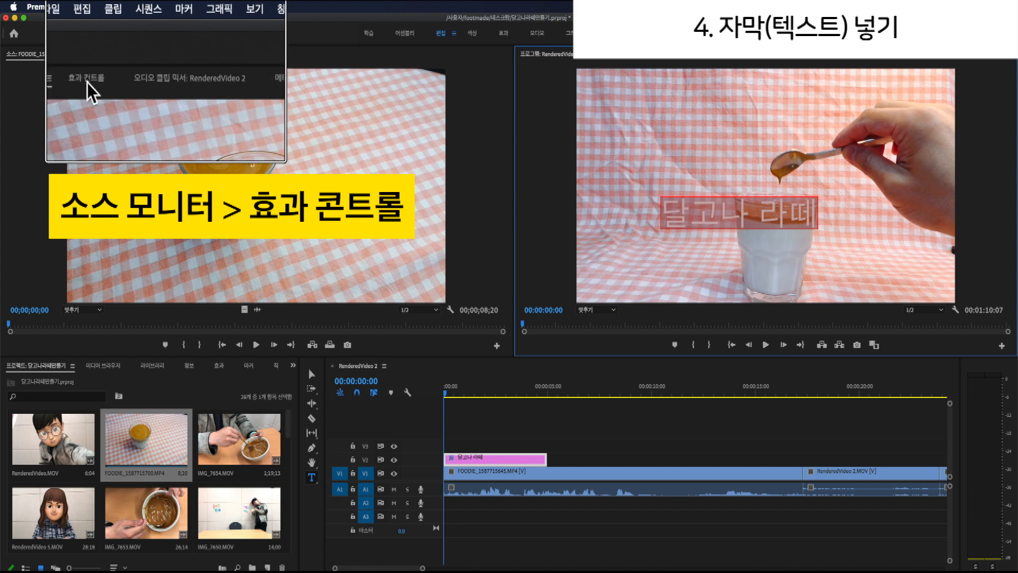
left_click(88, 79)
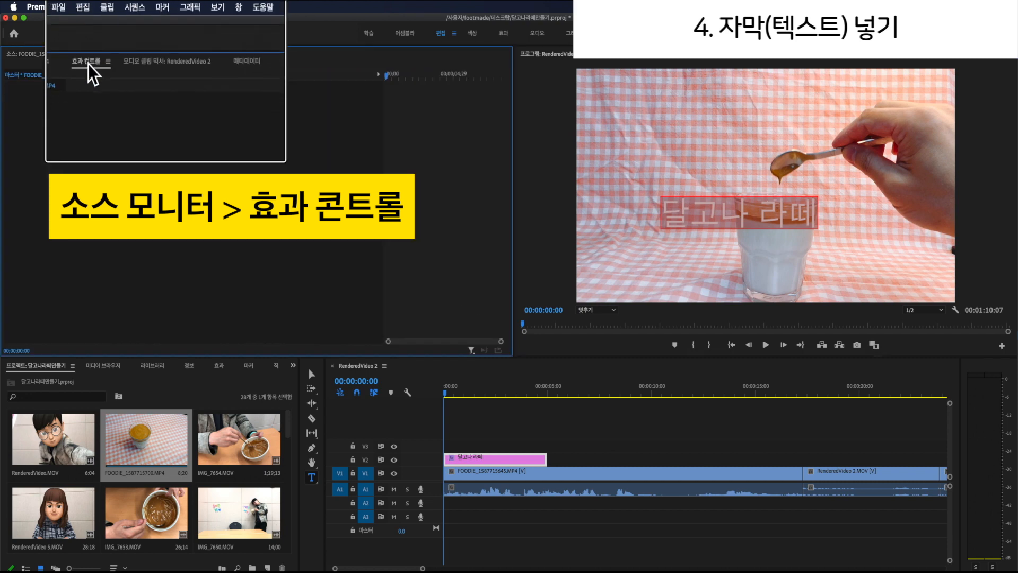
left_click(496, 458)
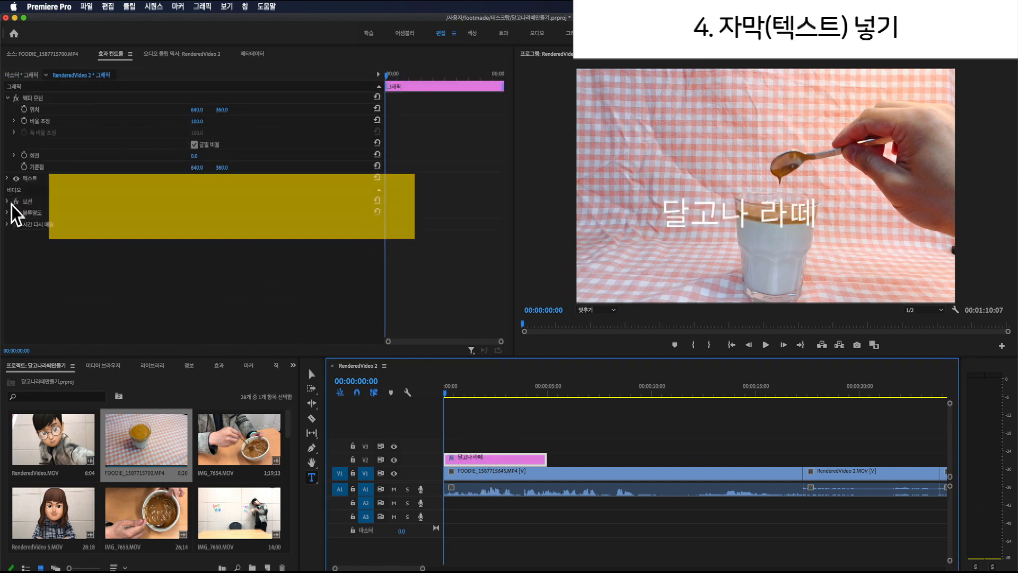
left_click(10, 180)
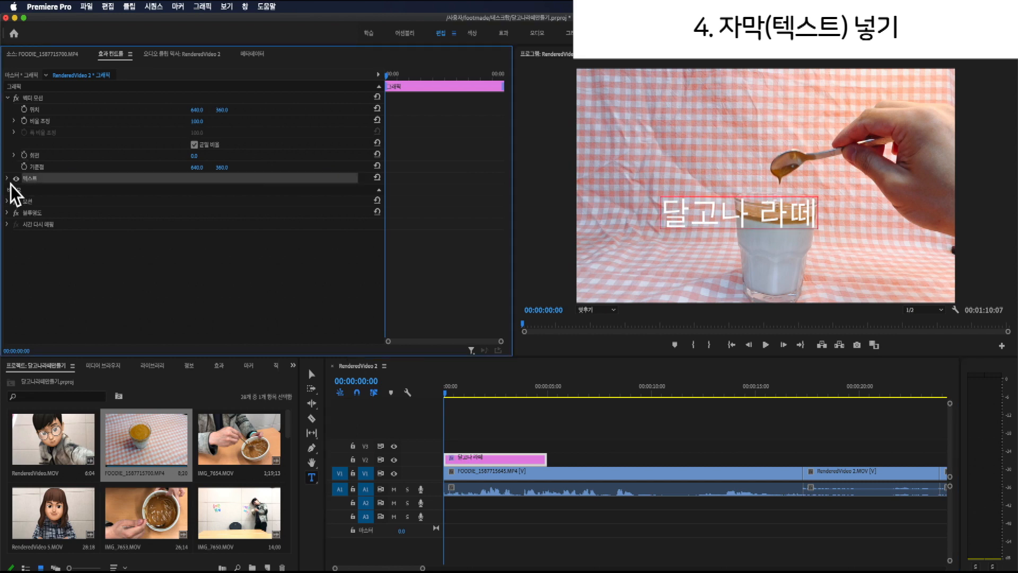
left_click(8, 179)
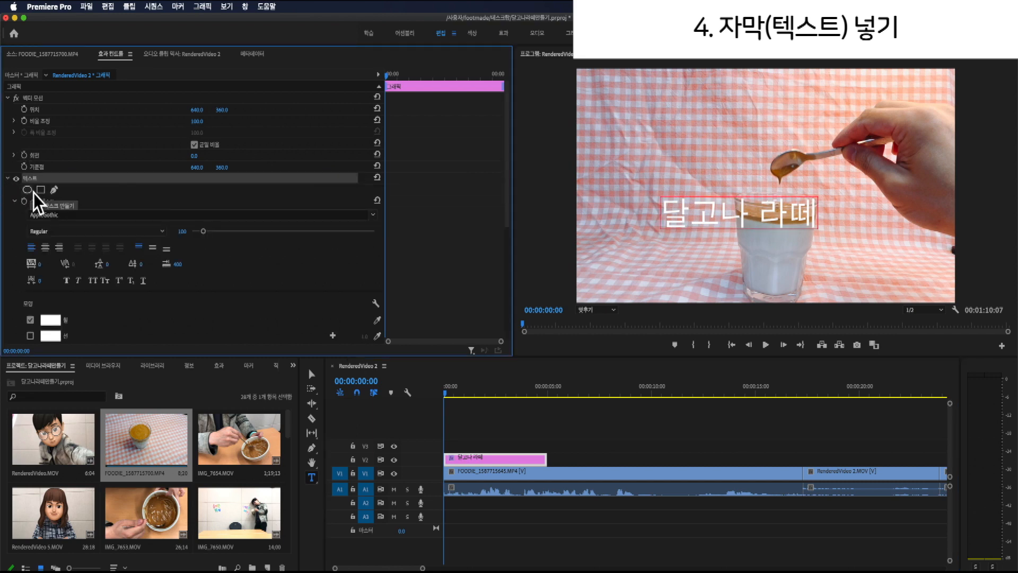
left_click(8, 179)
left_click(8, 179)
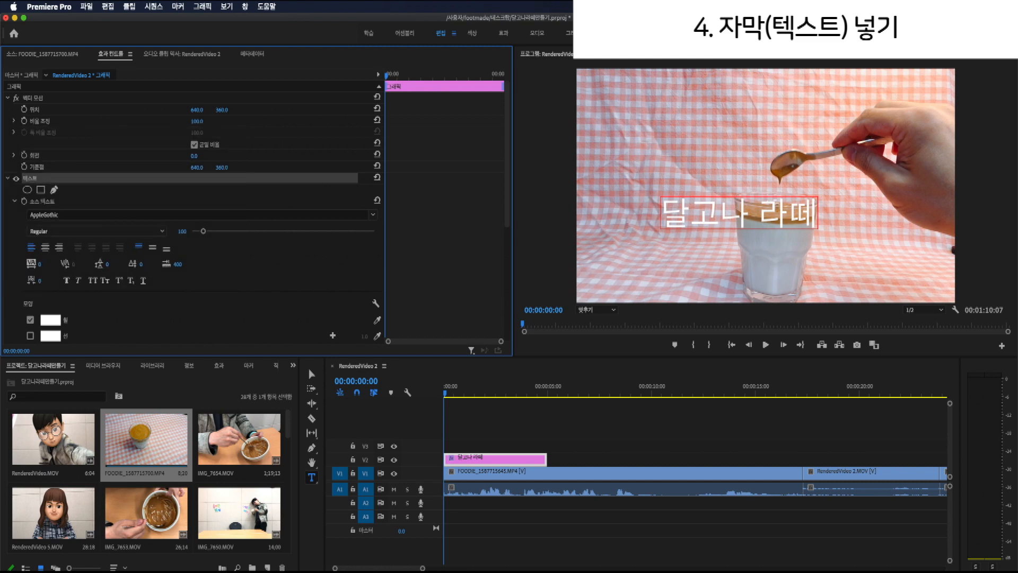
- Try the BusanFont_Provisional font on the 달고나 라떼 title
left_click(374, 221)
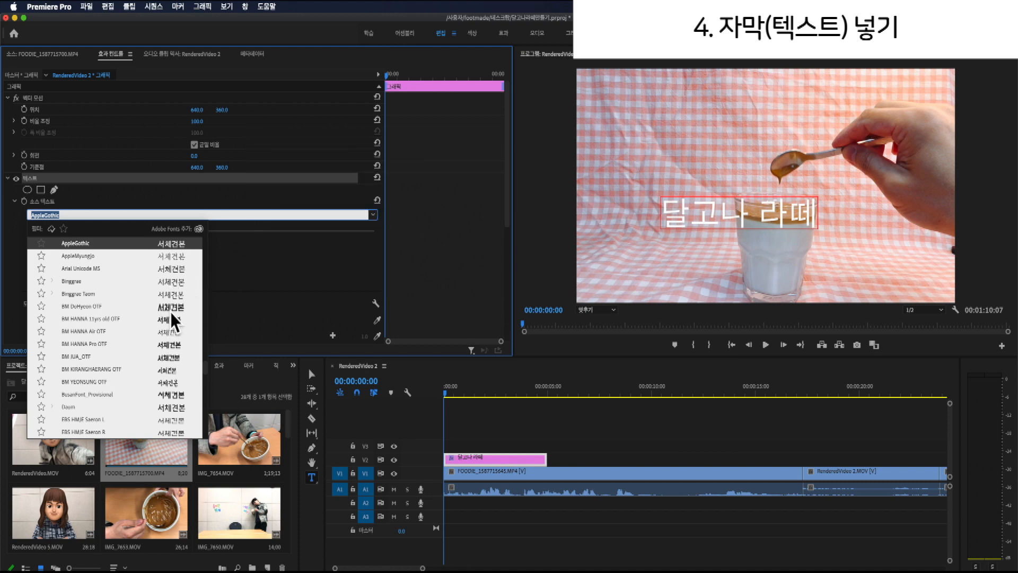
scroll(173, 321, "down", 5)
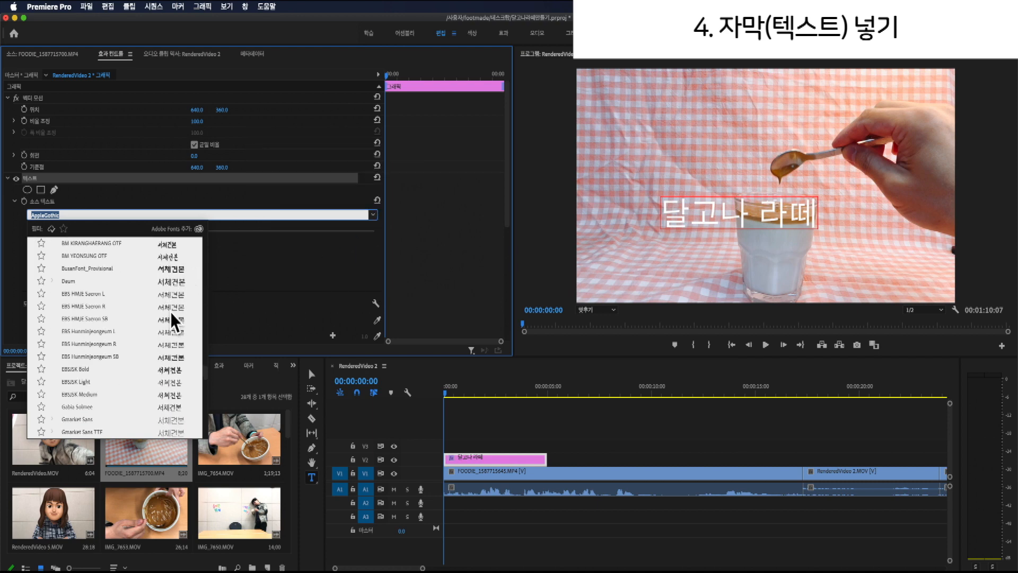
left_click(168, 272)
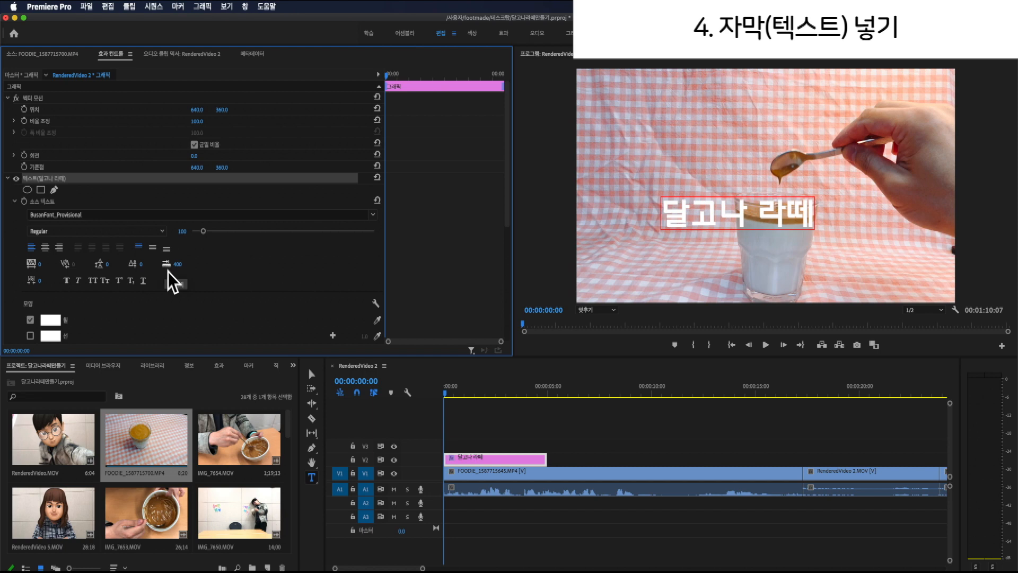
- Set the font of the 달고나 라떼 title to Jalnan
left_click(373, 216)
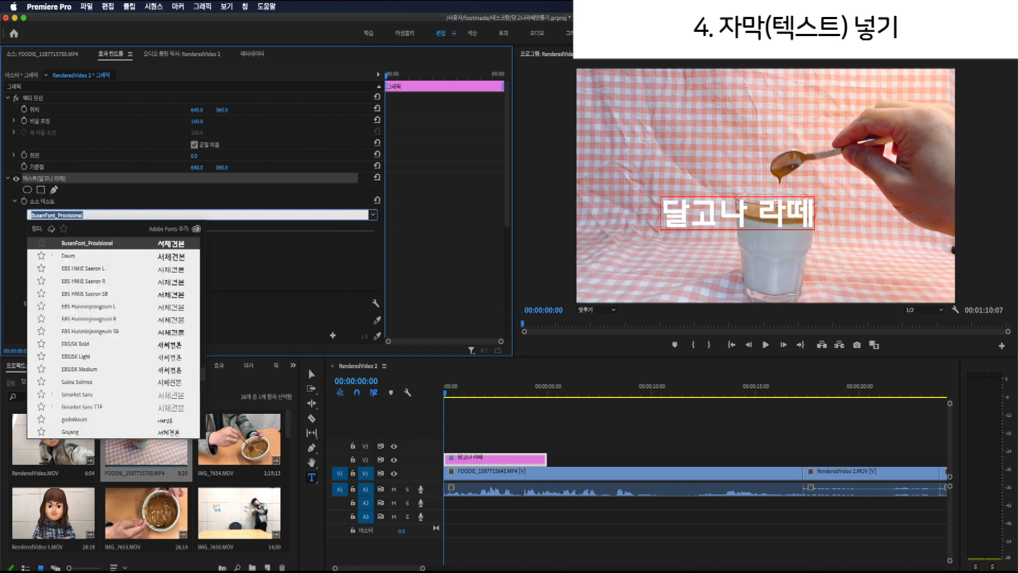
scroll(181, 314, "down", 5)
scroll(180, 316, "down", 4)
left_click(168, 320)
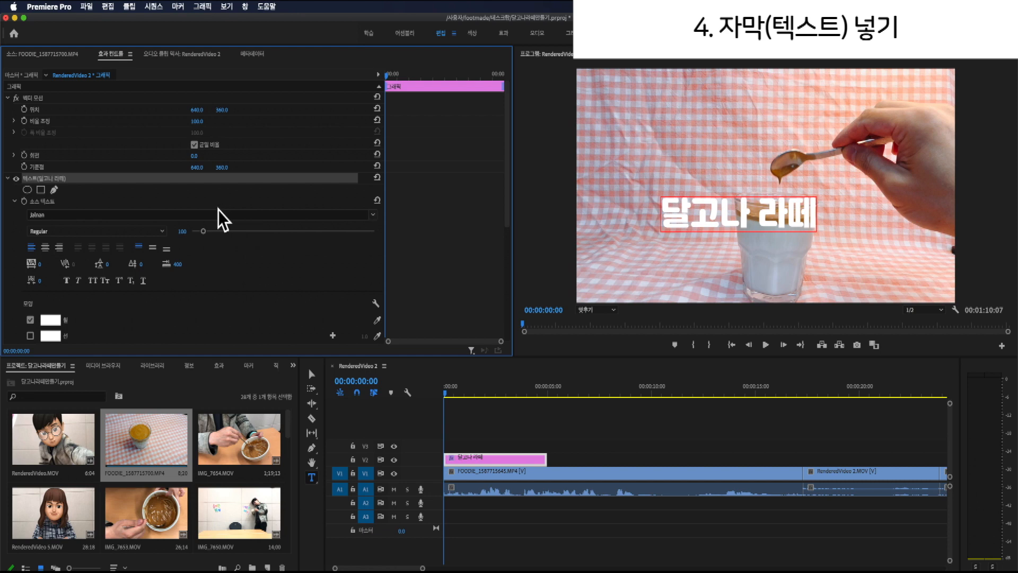
- Try a yellow-green fill colour on the 달고나 라떼 title
scroll(122, 280, "down", 4)
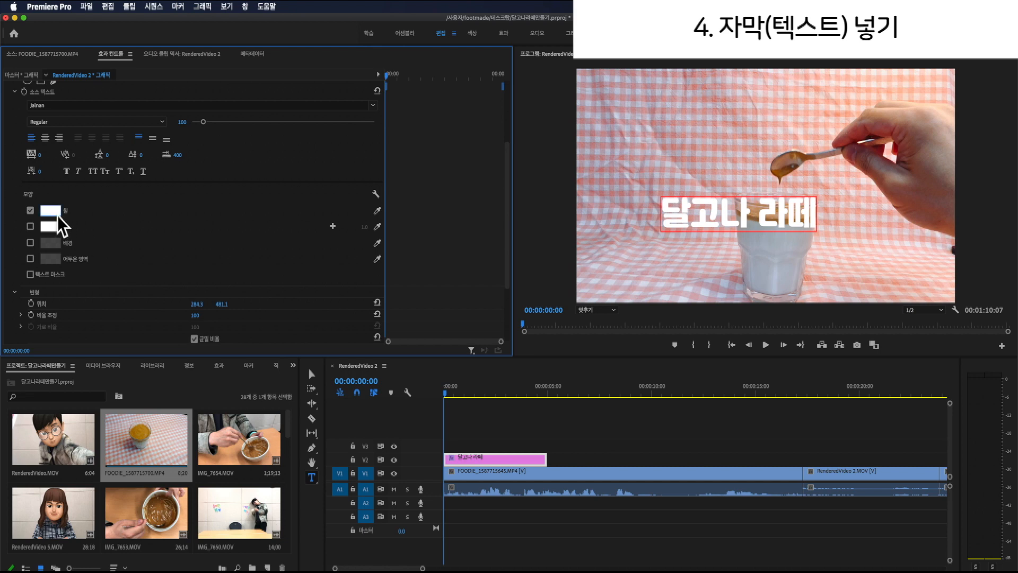
left_click(58, 214)
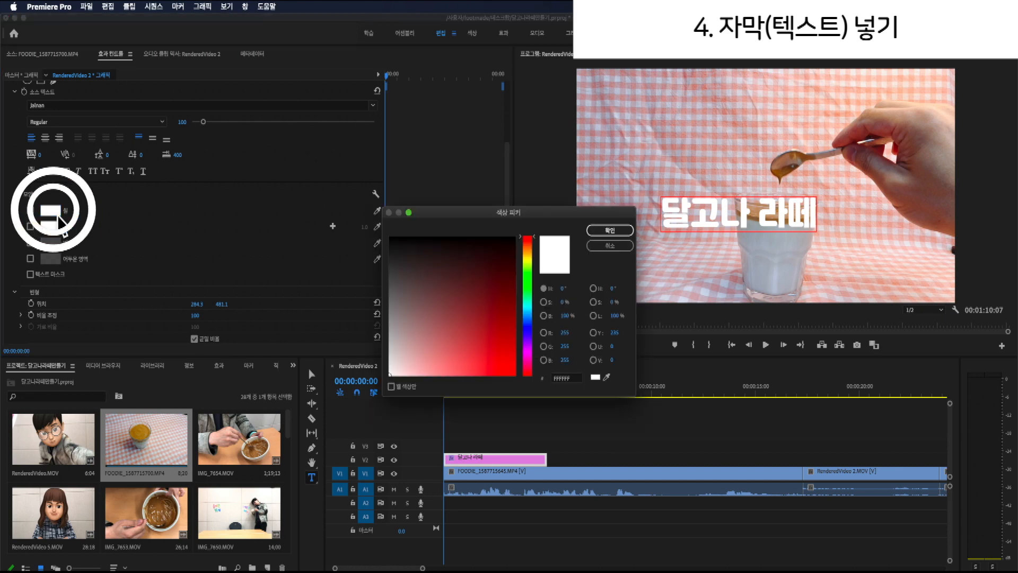
left_click(532, 261)
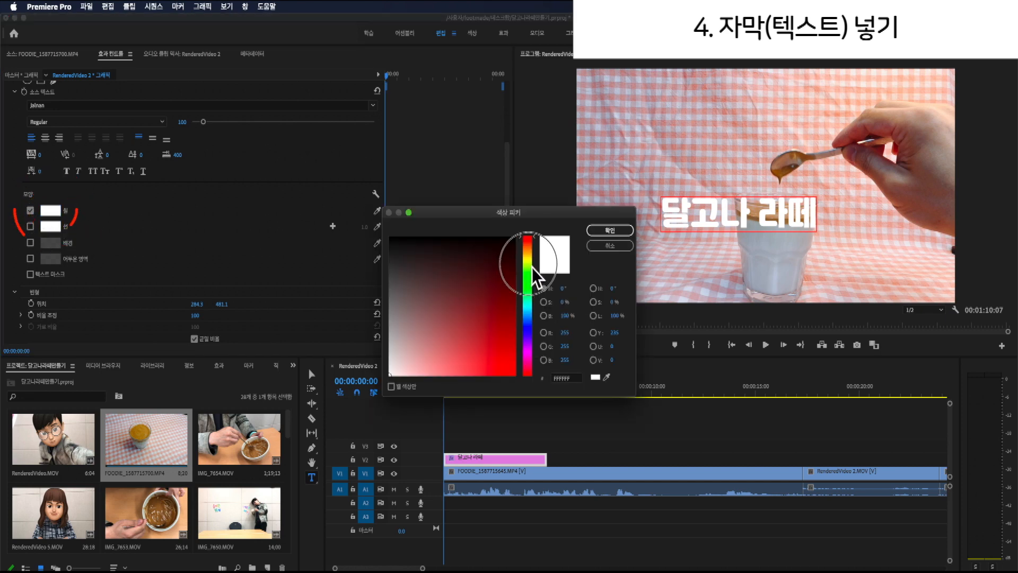
left_click(528, 263)
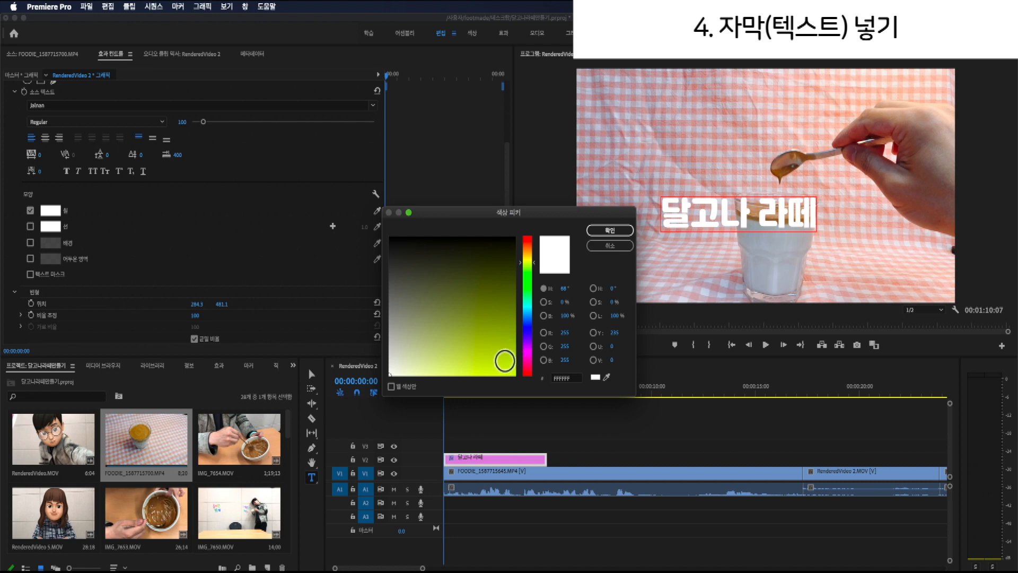
left_click(505, 361)
left_click(594, 231)
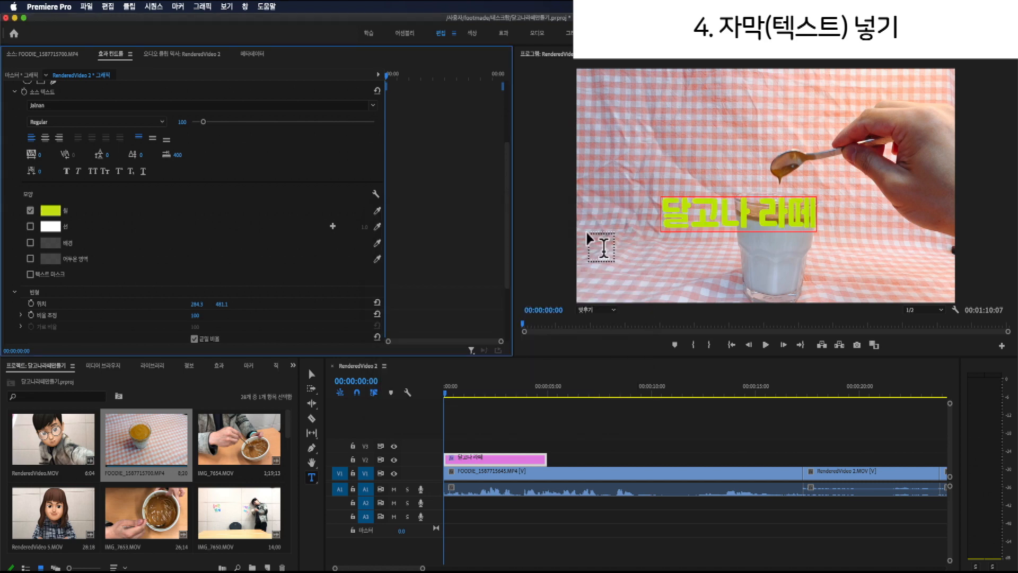
- Set the fill colour of the 달고나 라떼 title to blue, hex 142BFF
left_click(53, 211)
left_click(527, 327)
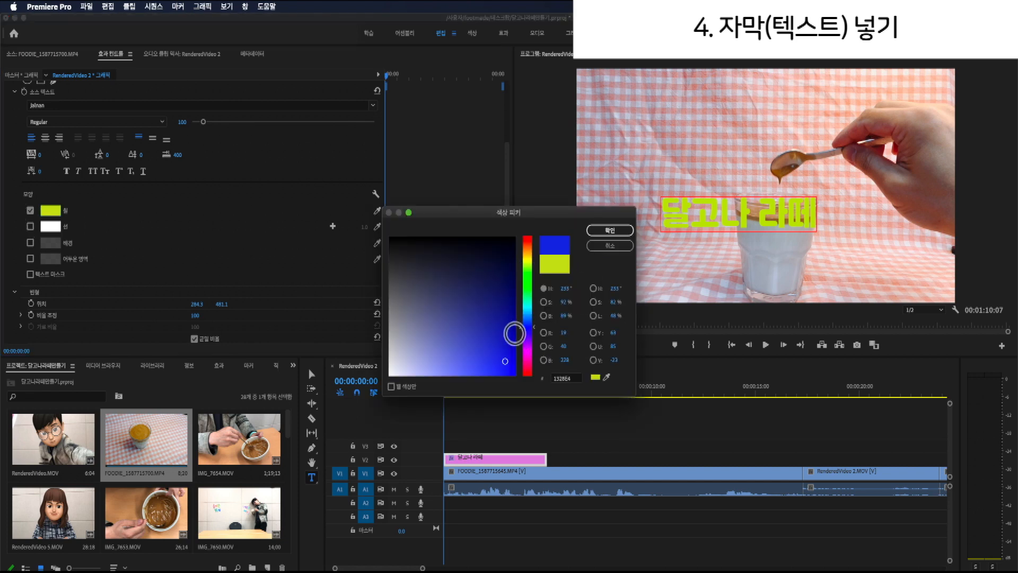
left_click_drag(507, 331, 506, 391)
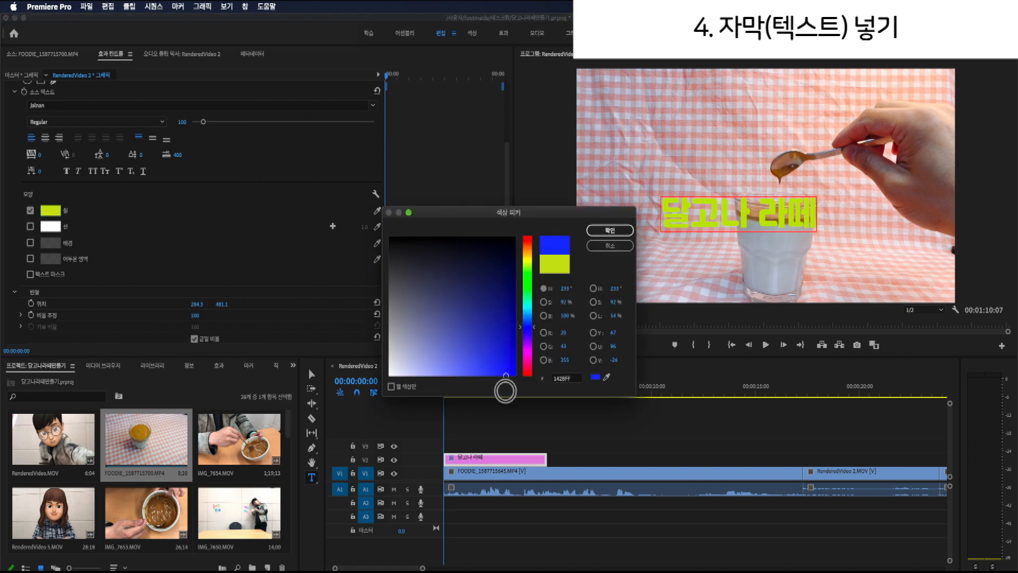
left_click(604, 231)
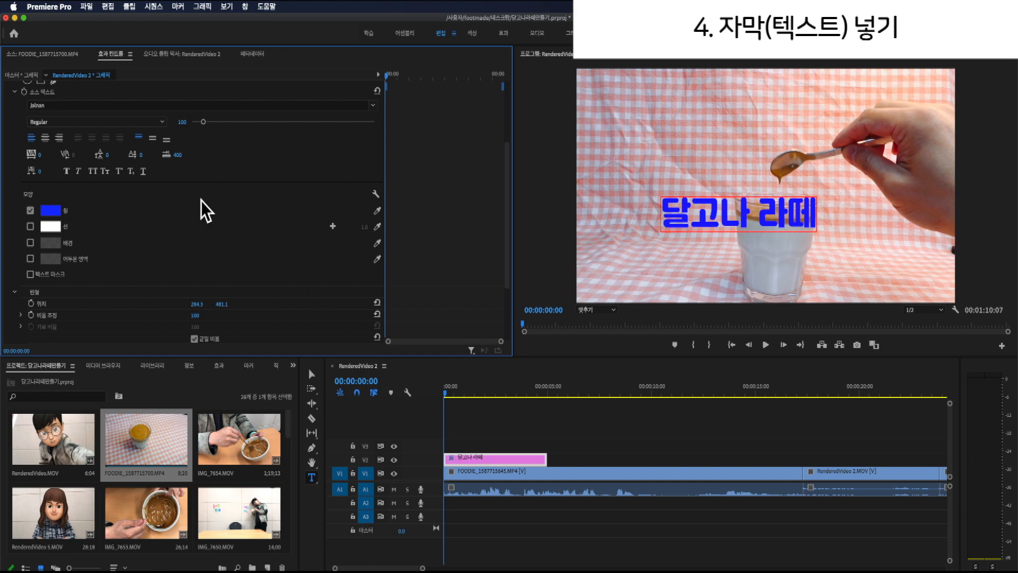
- Turn on the title's stroke and background, and briefly test its shadow and text mask options
left_click(31, 243)
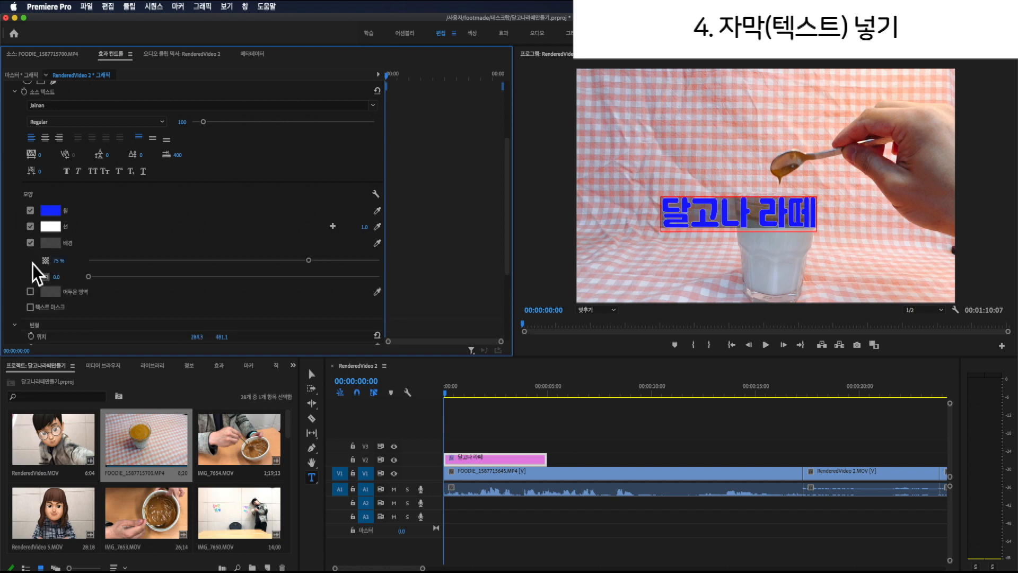
left_click(31, 291)
left_click(31, 291)
left_click(31, 307)
left_click(30, 307)
- Try the lime green C1FF00 as the title's background colour, and turn off both the background and the stroke
left_click(49, 248)
left_click_drag(441, 280, 529, 265)
left_click_drag(505, 300, 518, 414)
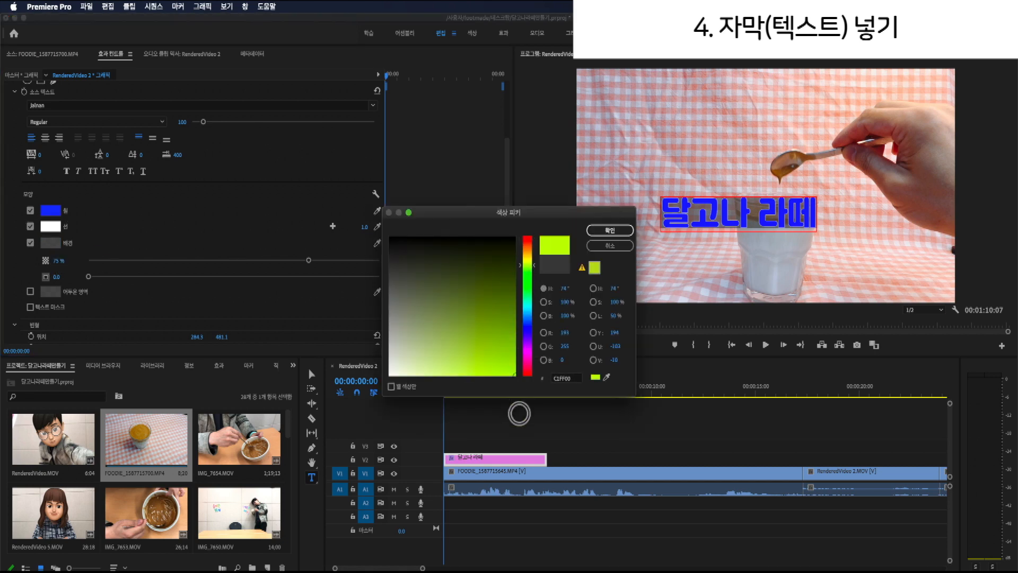
left_click(600, 231)
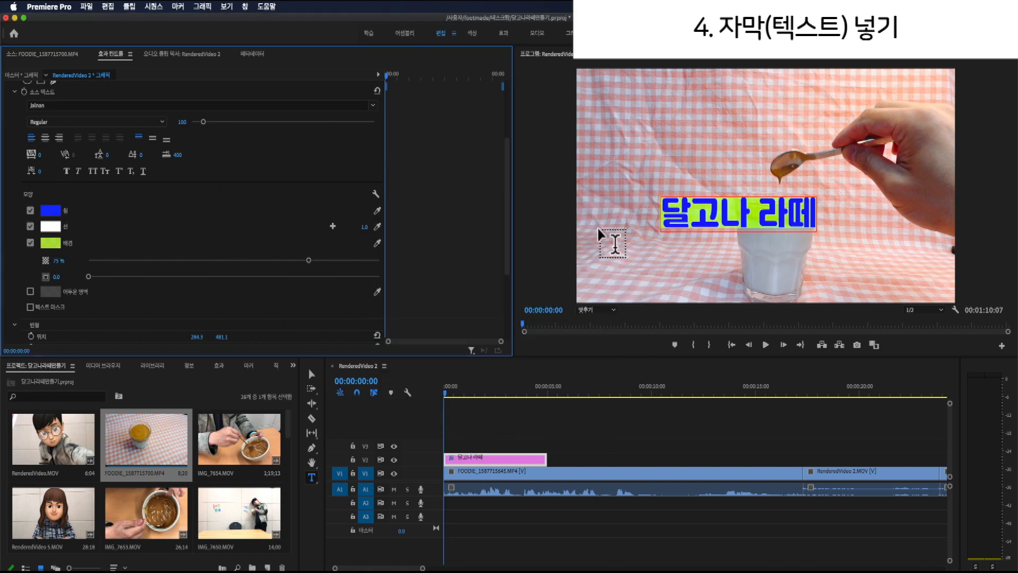
left_click(31, 242)
left_click(31, 226)
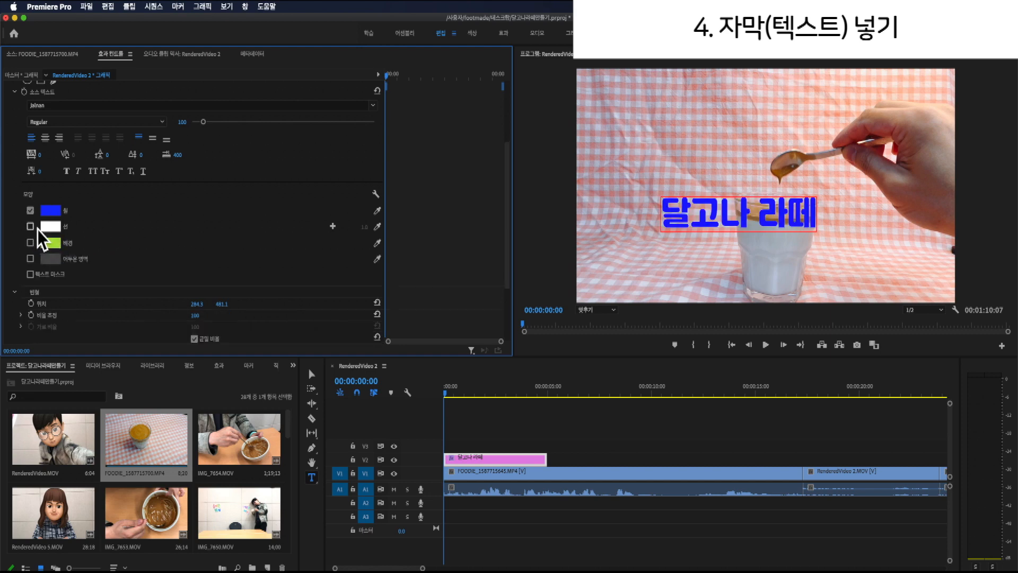
- Move the 달고나 라떼 title to the upper-left area of the picture, about 91, 172, and play the sequence past the title's end
left_click(312, 374)
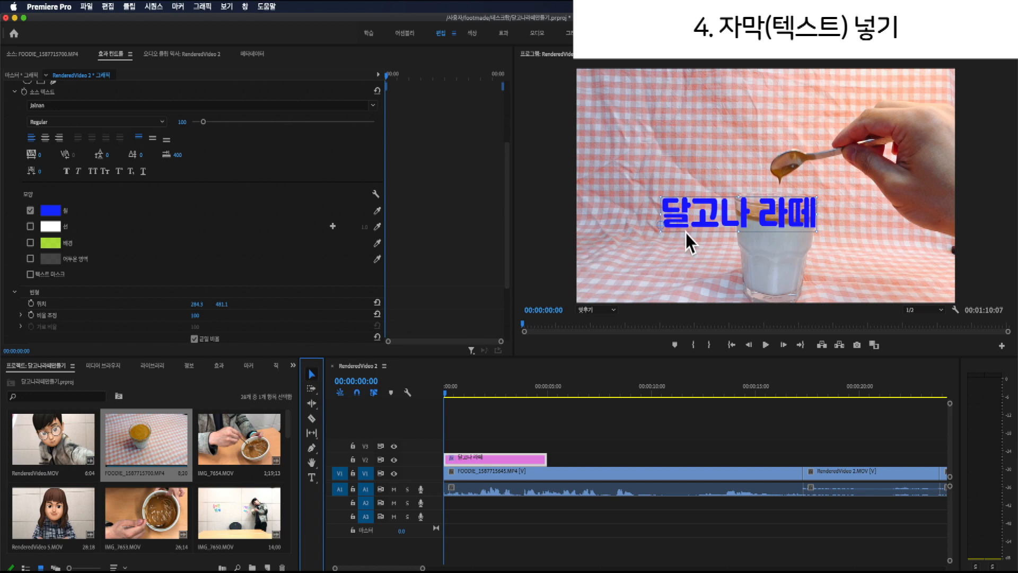
left_click_drag(719, 223, 662, 119)
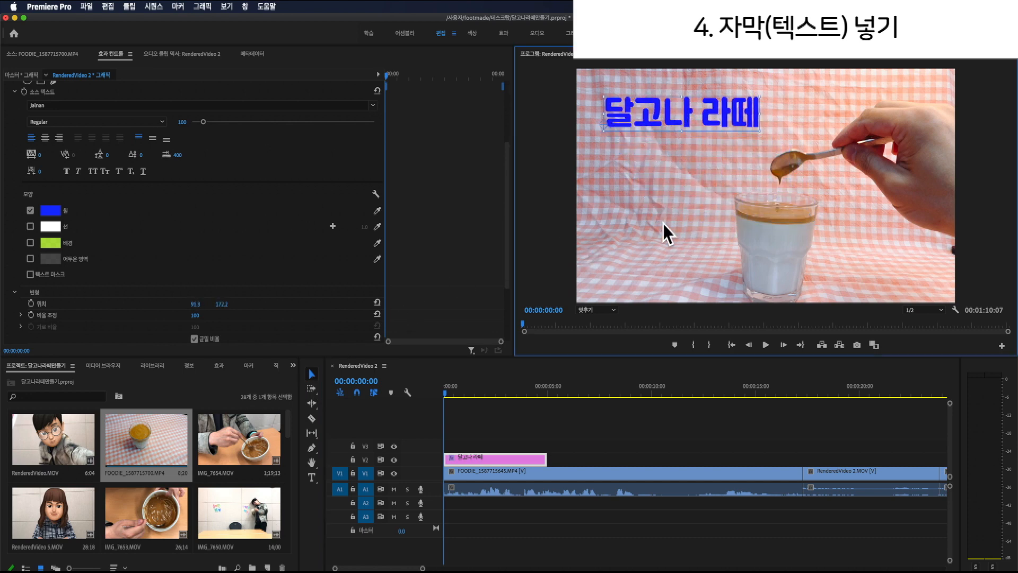
left_click(450, 401)
key("space")
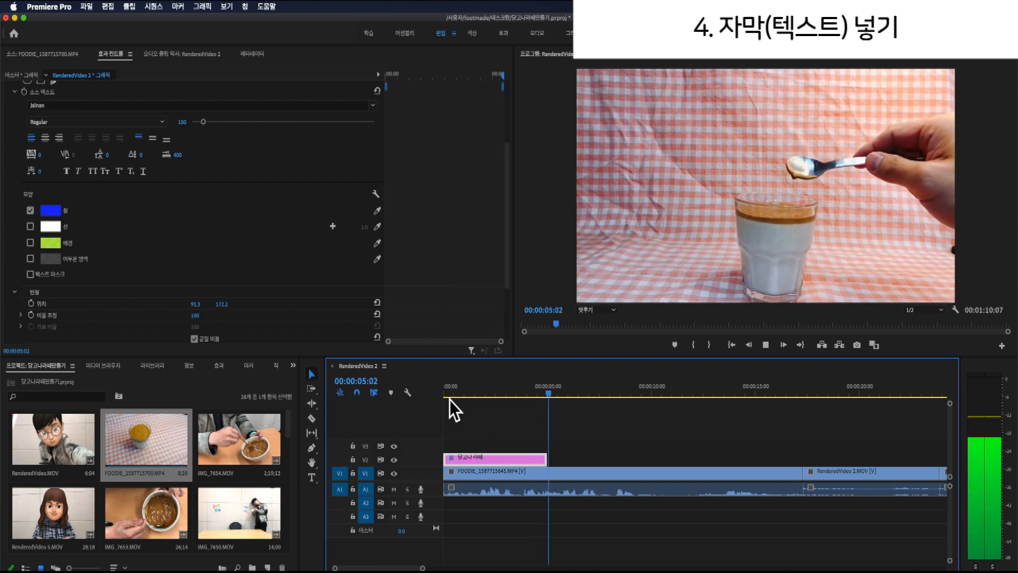
key("space")
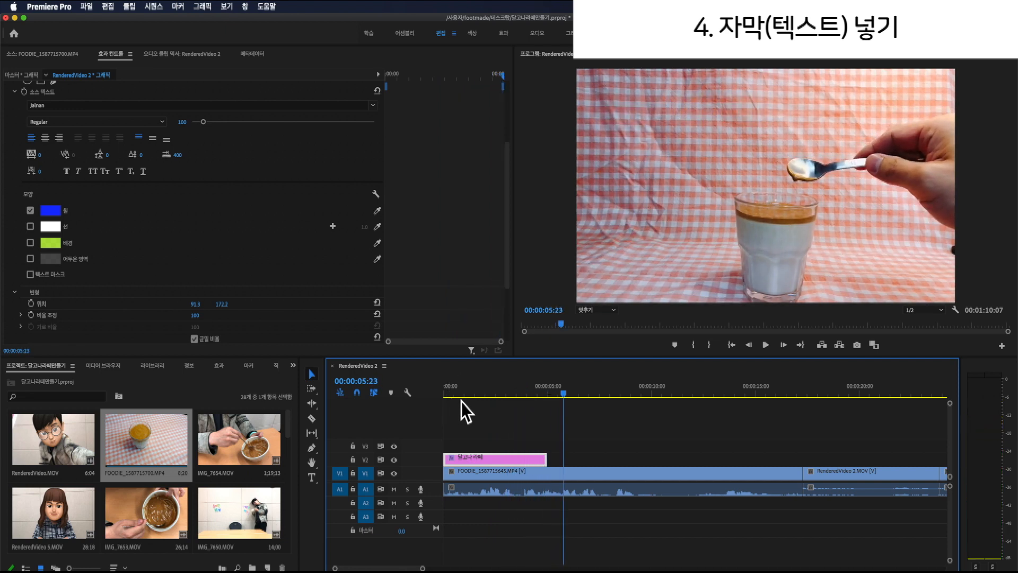
- Extend the title clip on V2 to the end of FOODIE_1587715645.MP4 and return the playhead to the sequence start
key("super+minus")
key("super+equal")
key("super+equal")
mouse_move(564, 395)
left_mouse_down()
mouse_move(504, 397)
mouse_move(713, 397)
mouse_move(518, 405)
mouse_move(554, 406)
left_mouse_up()
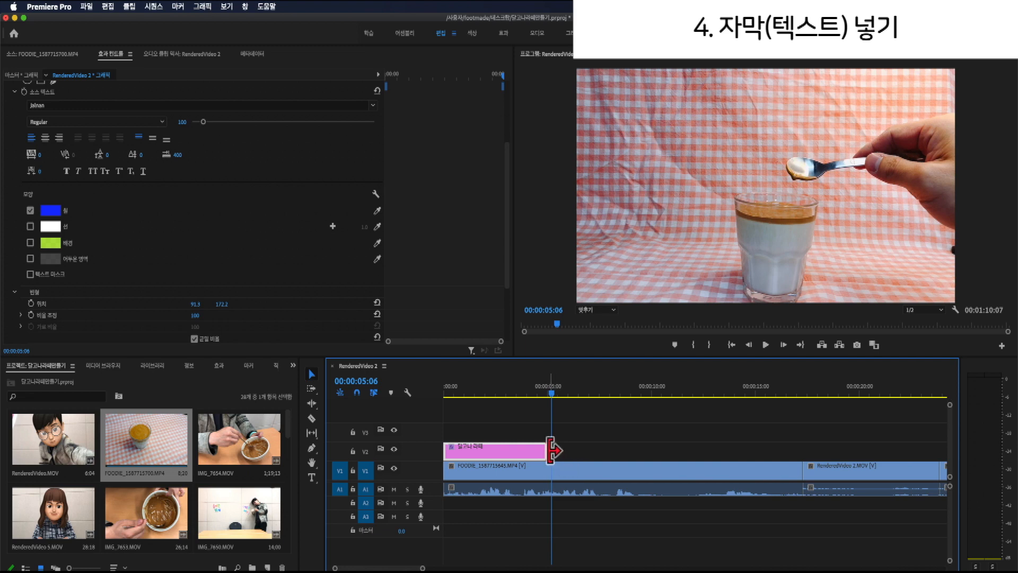
left_click_drag(553, 450, 796, 452)
left_click_drag(571, 403, 410, 416)
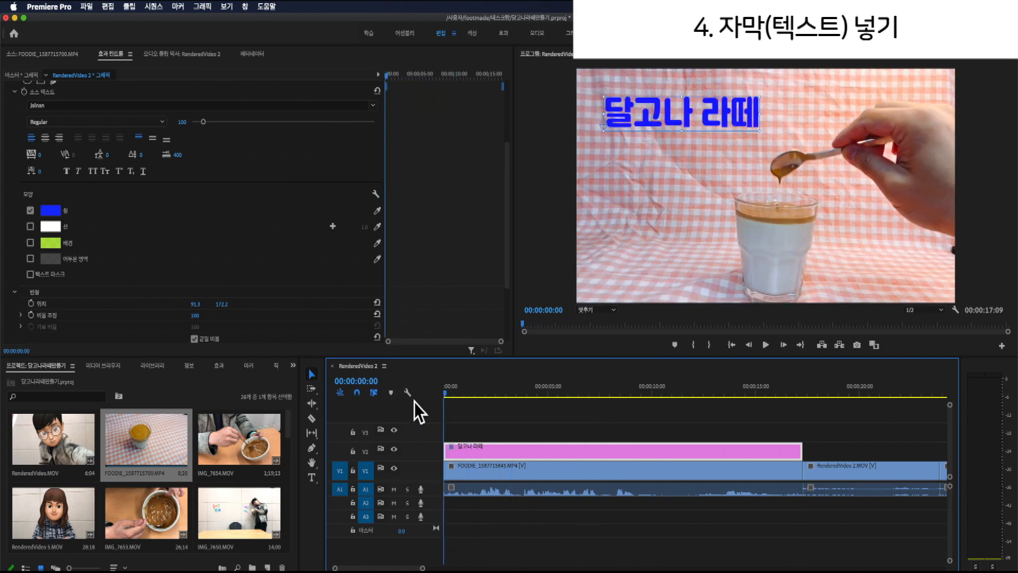
- Add the text "제조중" beside the glass within the same title clip and give it a yellow fill
left_click(317, 481)
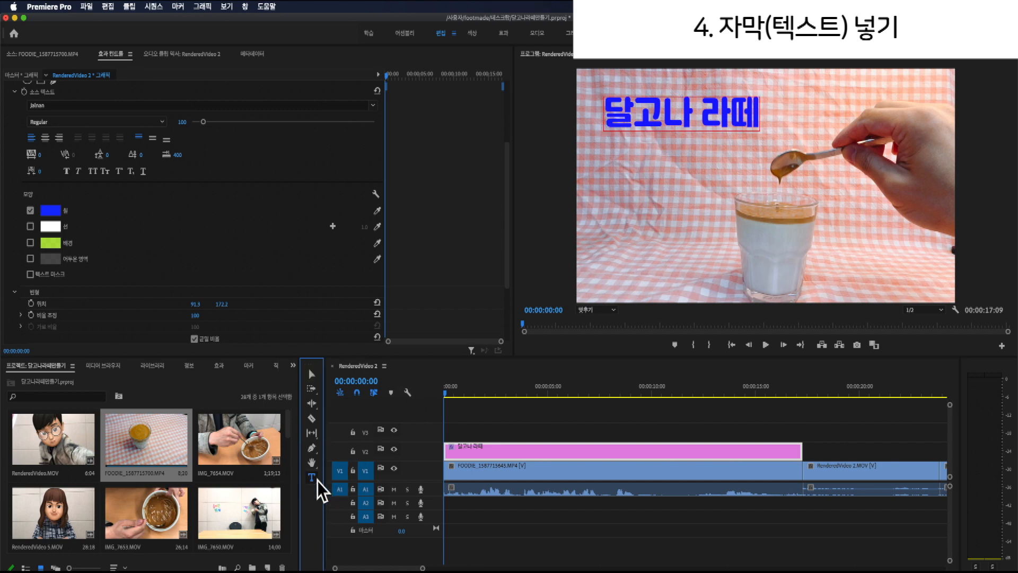
left_click(825, 256)
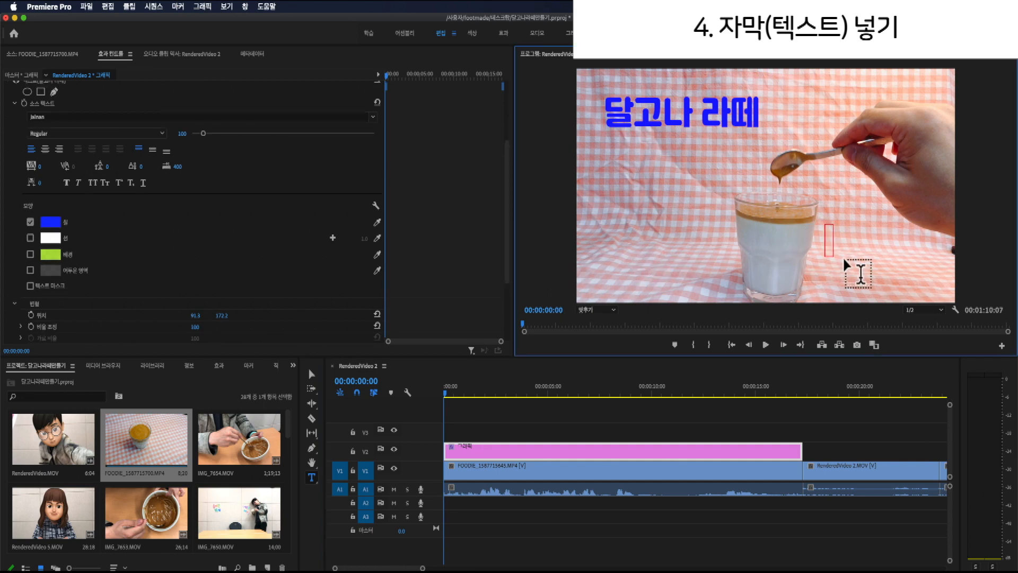
type("제조")
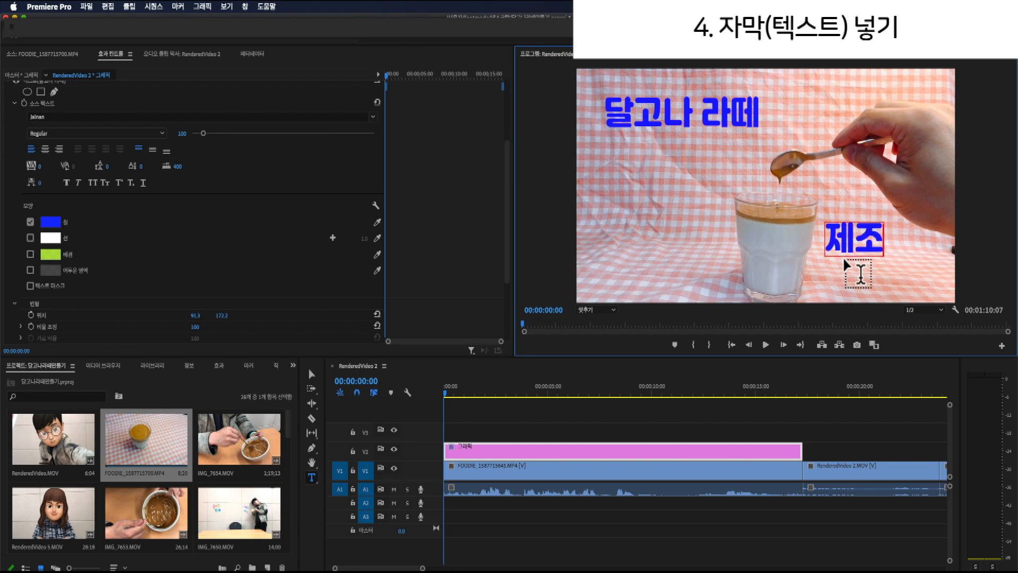
type("중")
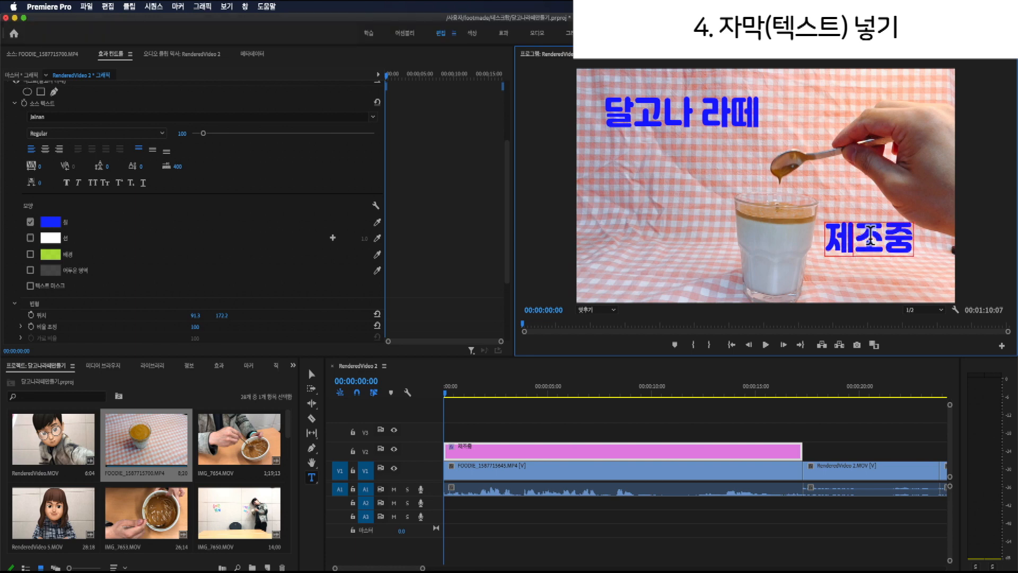
double_click(871, 238)
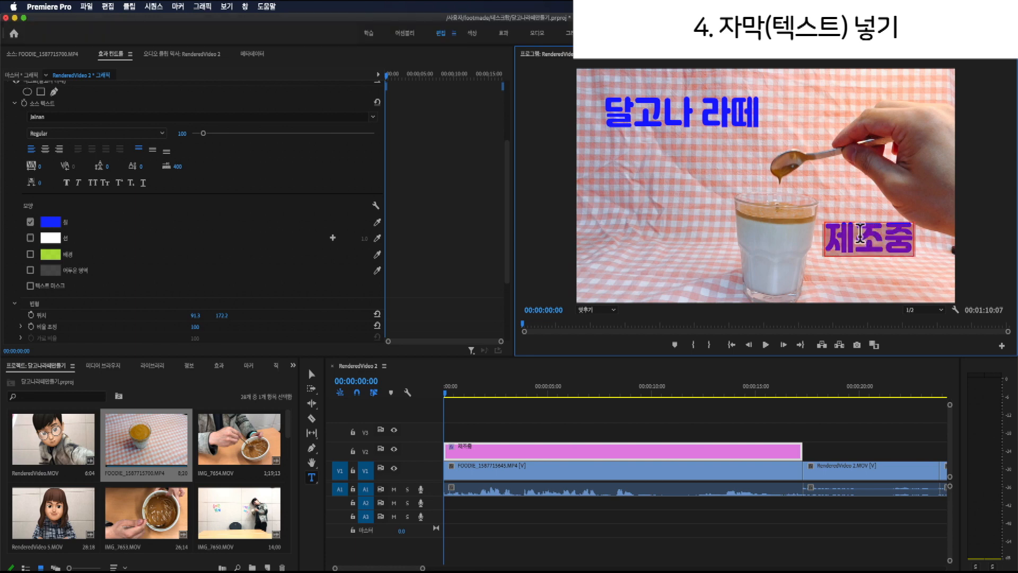
left_click(59, 223)
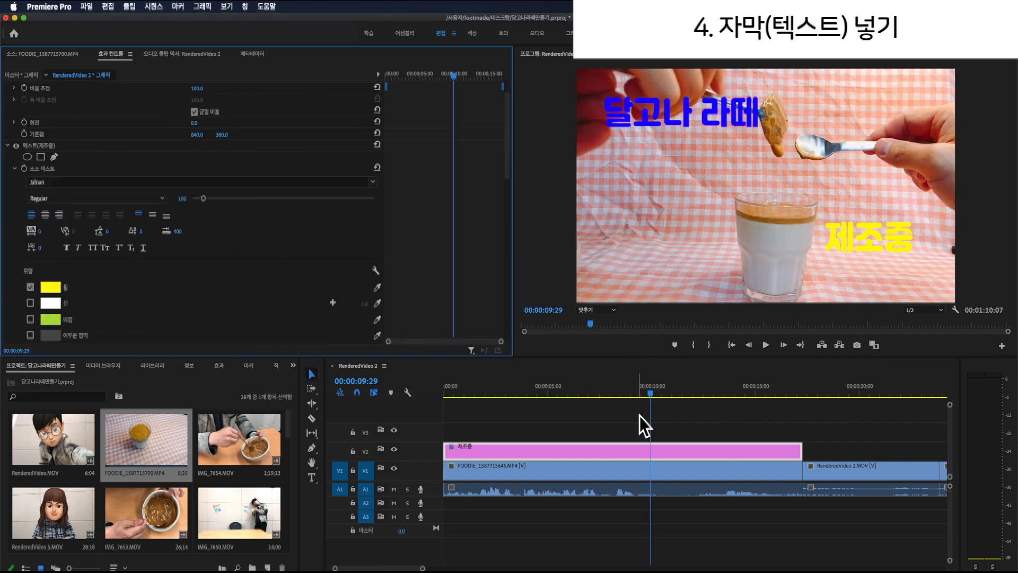
- Change the fill colour of the 제조중 text in the V2 title clip to green 19DB0F
left_click(630, 450)
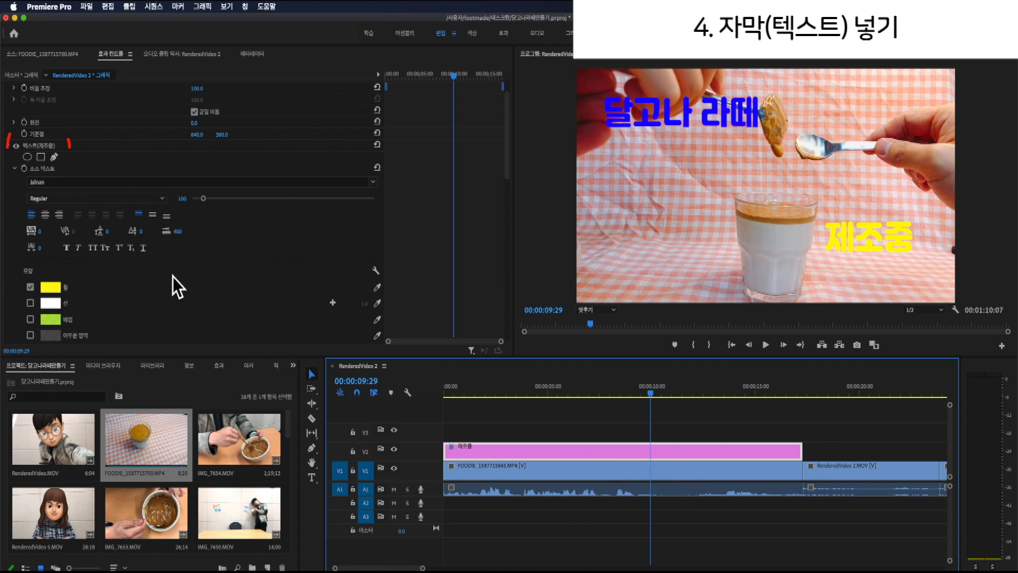
left_click(9, 146)
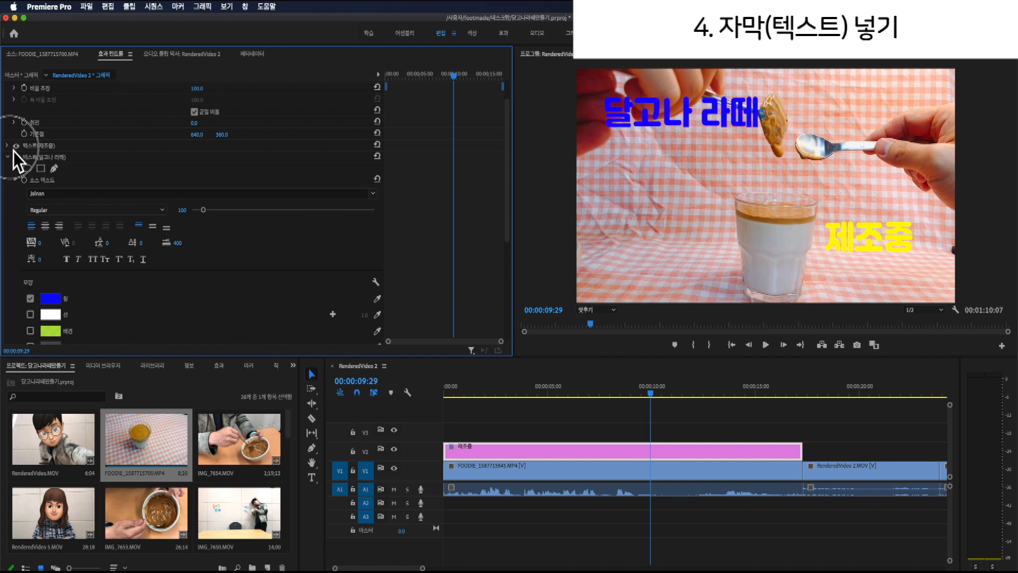
left_click(14, 148)
left_click(59, 290)
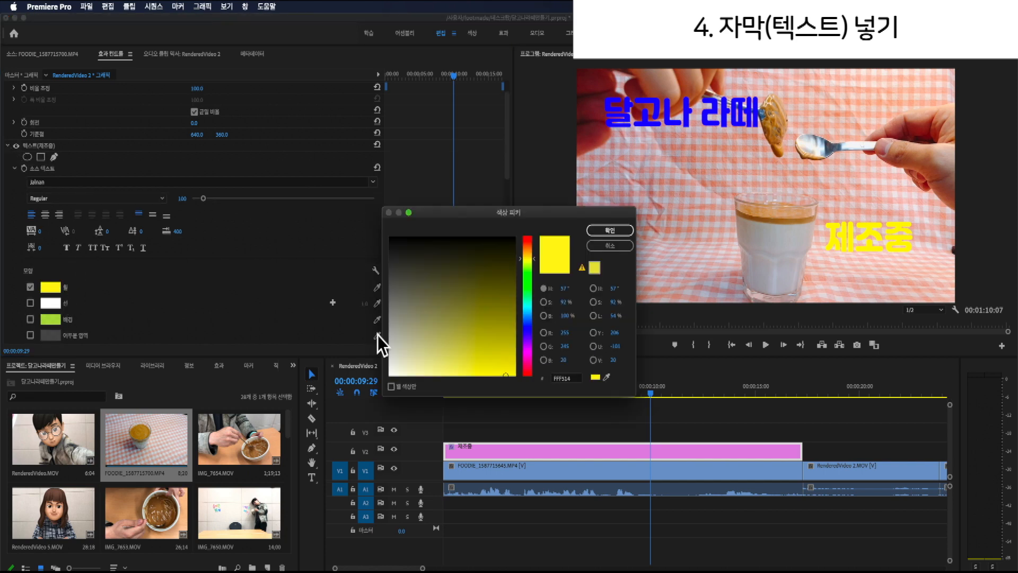
left_click_drag(504, 352, 528, 282)
left_click_drag(511, 318, 505, 354)
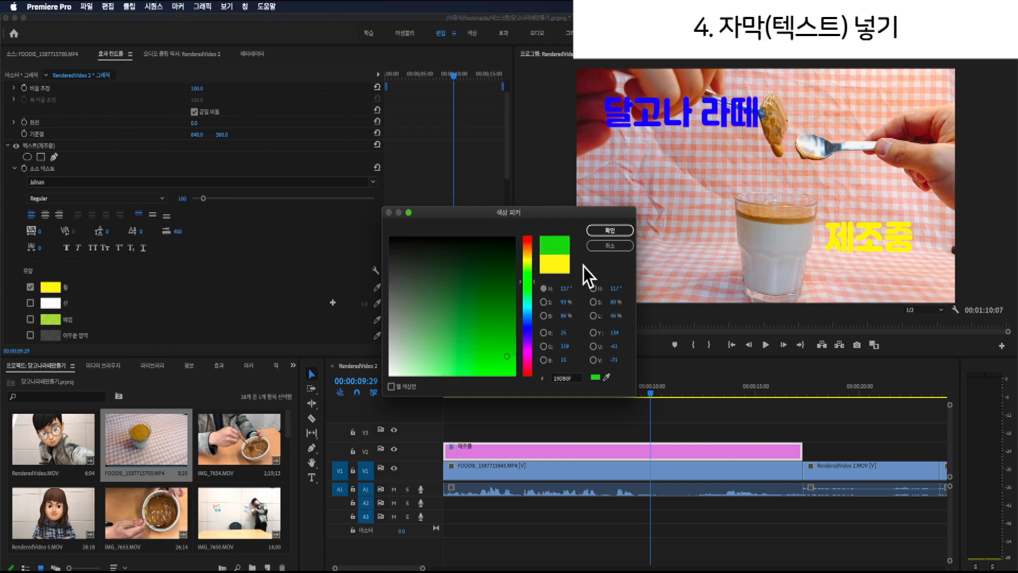
left_click(610, 230)
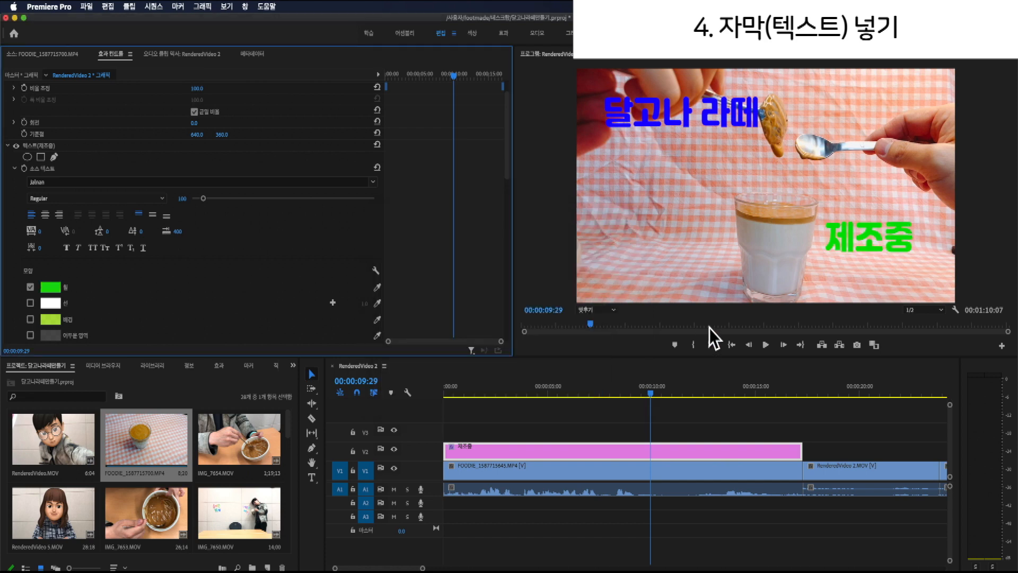
- Move the 제조중 text slightly down and to the right beside the glass, and return the playhead to the sequence start
left_click(849, 250)
left_click_drag(850, 249, 859, 265)
left_click_drag(689, 405, 589, 422)
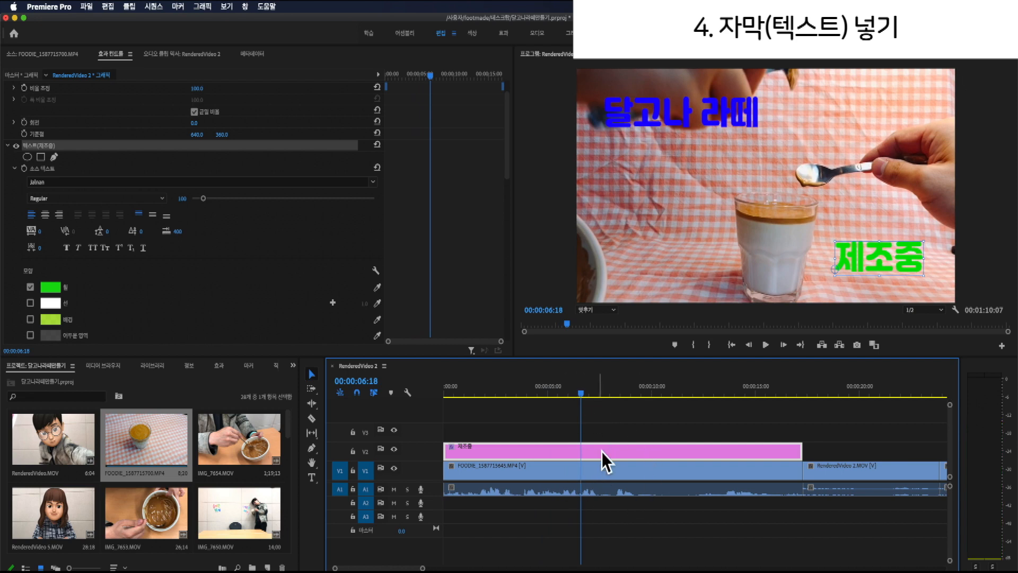
left_click(701, 126)
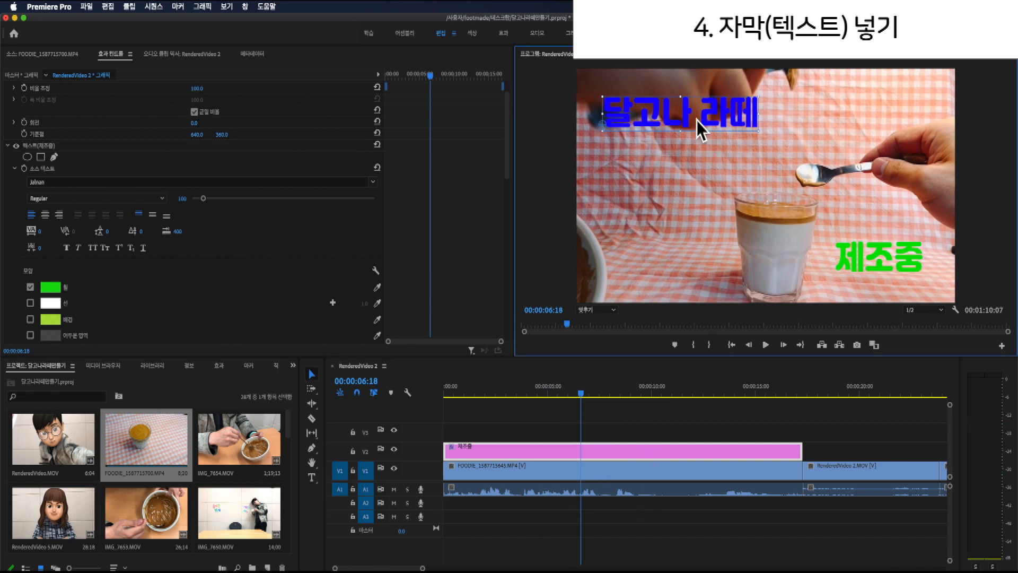
left_click_drag(585, 399, 418, 398)
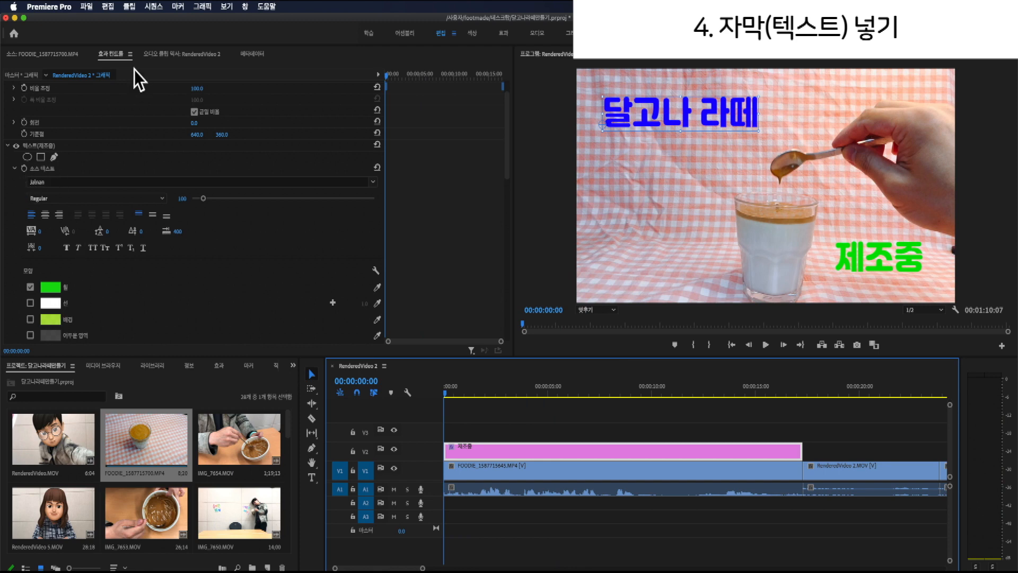
- Collapse the settings of the 제조중 and 달고나 라떼 text layers so both are listed by name
left_click(8, 146)
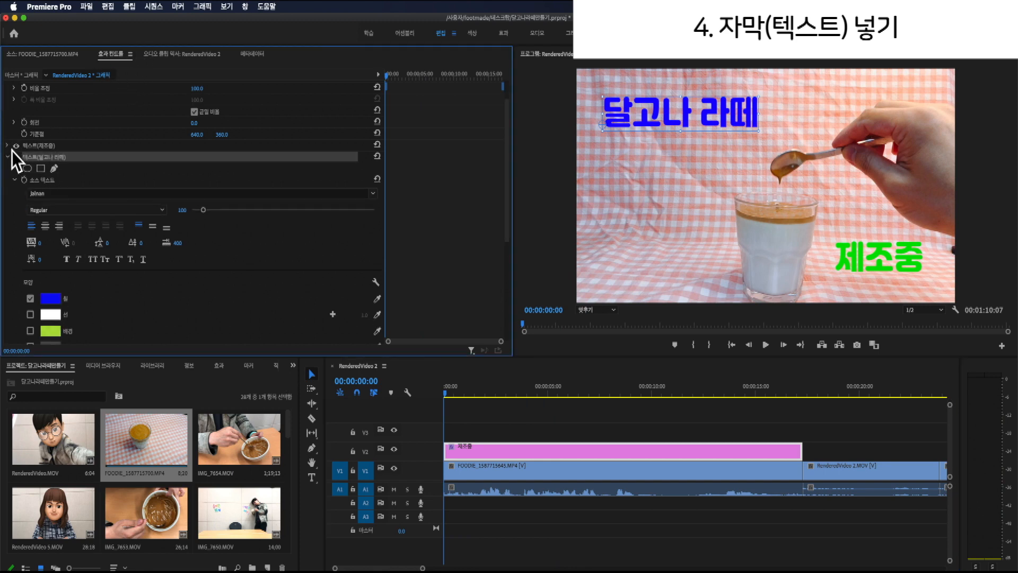
left_click(9, 157)
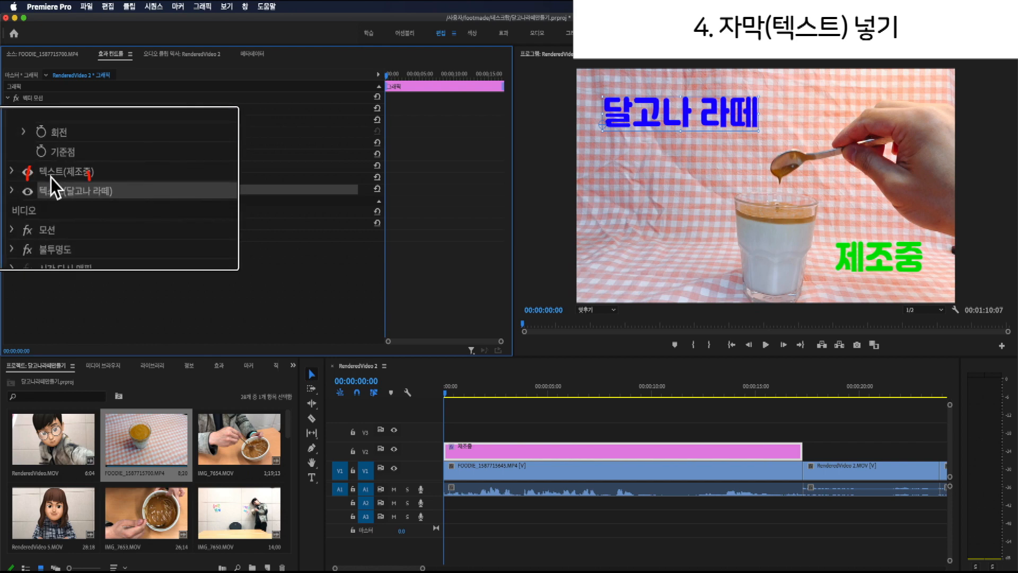
left_click(60, 175)
left_click(61, 192)
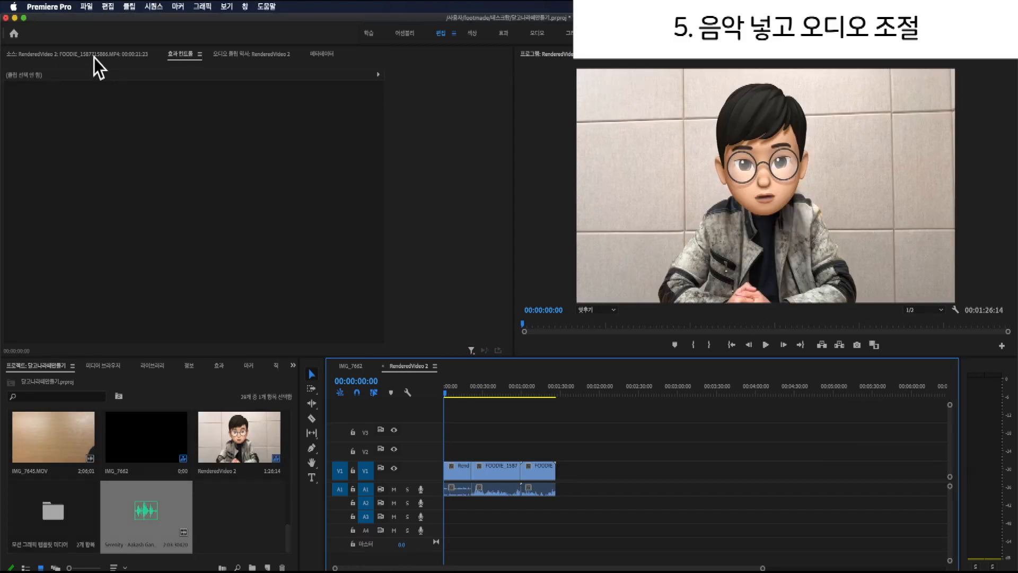
- Play the first clip of the RenderedVideo 2 sequence and scrub through the FOODIE_1587715886.MP4 clip to check the audio
left_click(94, 55)
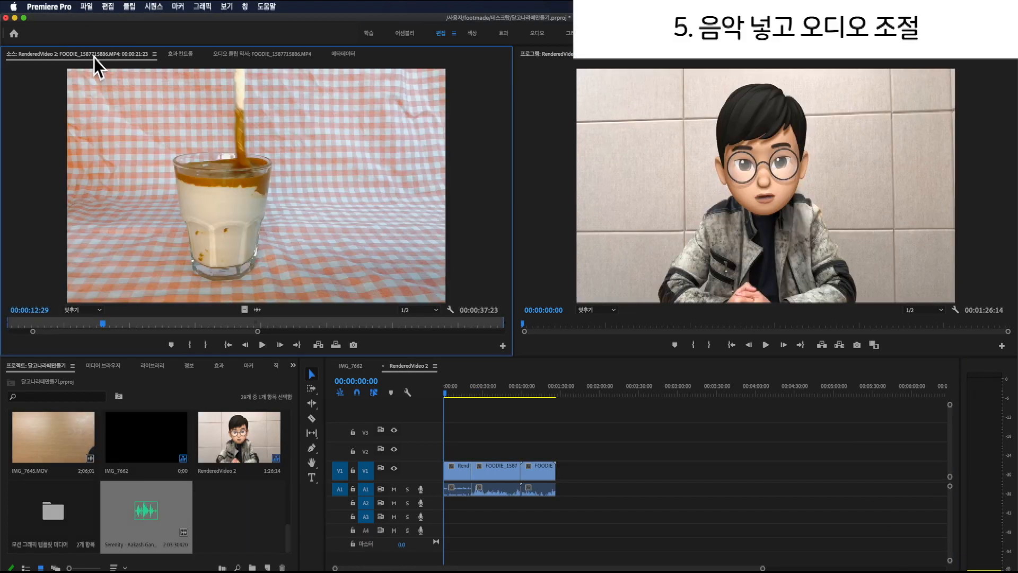
left_click(449, 405)
key("space")
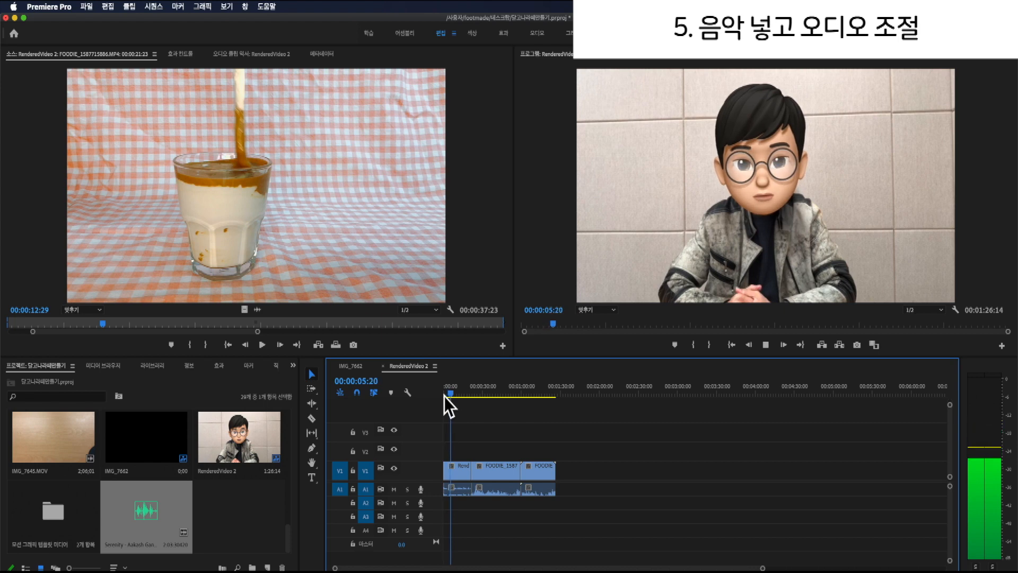
key("space")
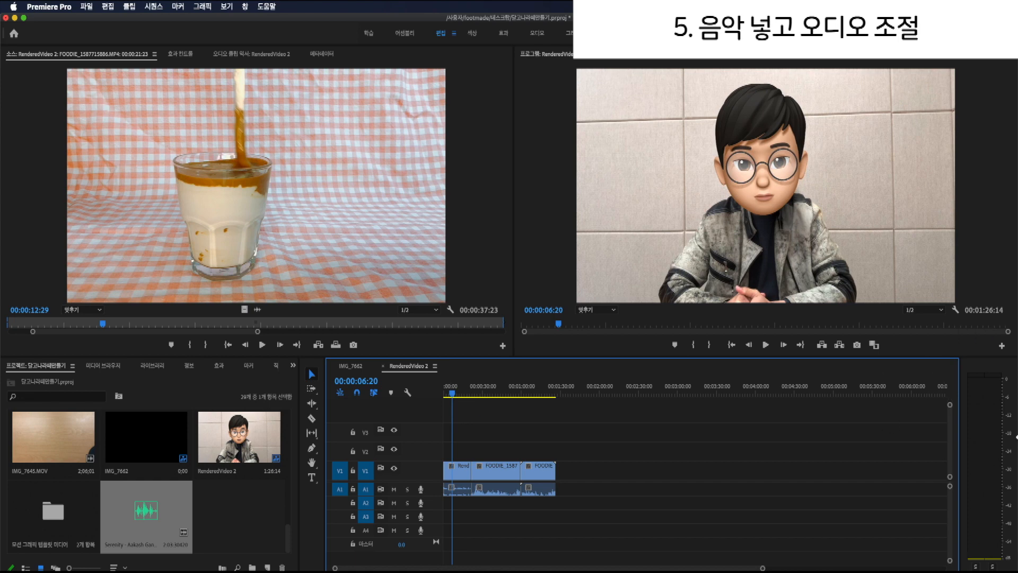
left_click(457, 396)
key("space")
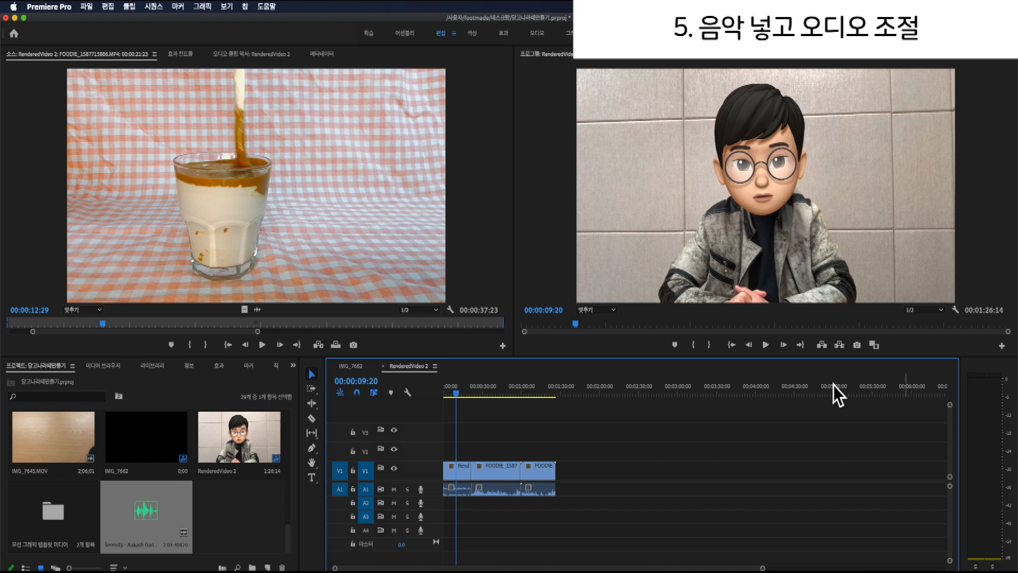
left_click(461, 395)
left_click_drag(462, 399, 477, 400)
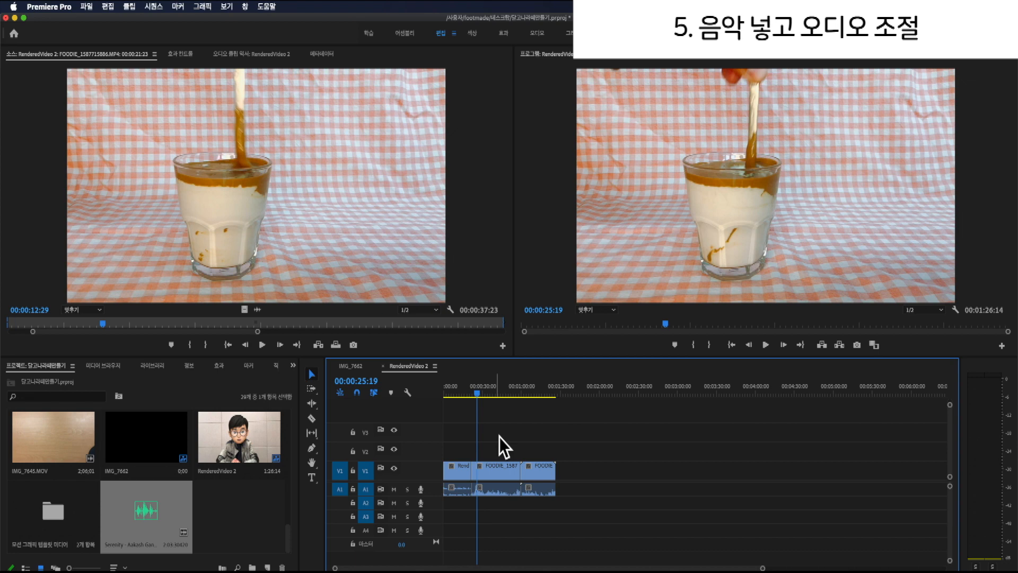
left_click(500, 469)
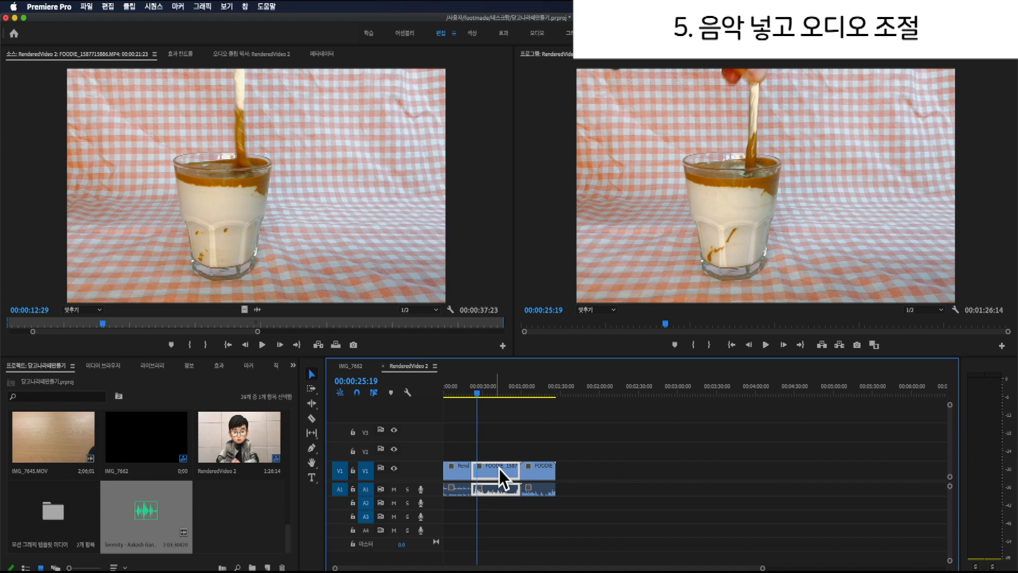
mouse_move(484, 397)
left_mouse_down()
mouse_move(555, 405)
mouse_move(503, 403)
left_mouse_up()
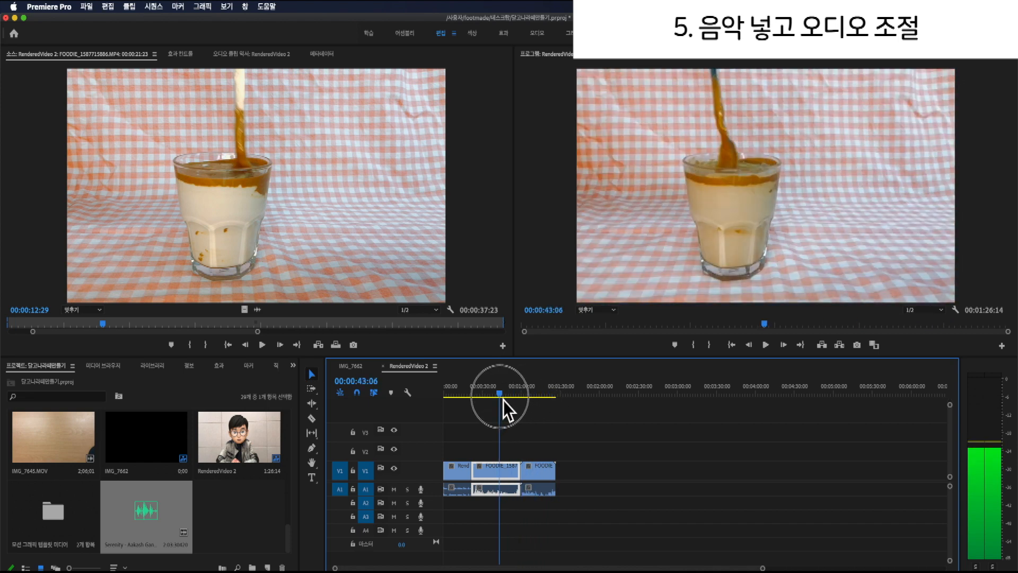
- Try to delete the audio of FOODIE_1587715886.MP4 while it is still linked to its video, and undo the deletion
left_click(502, 499)
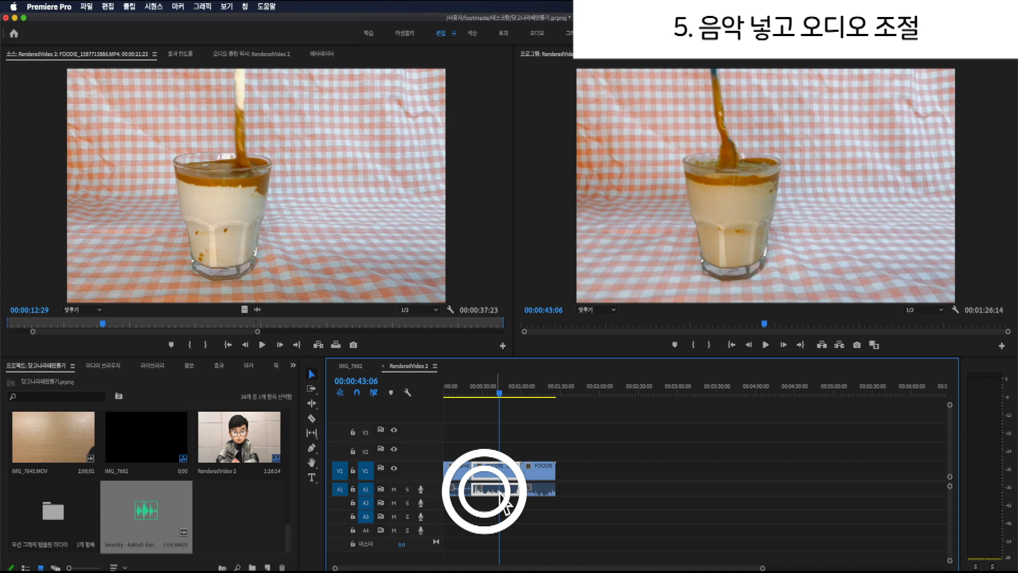
key("Delete")
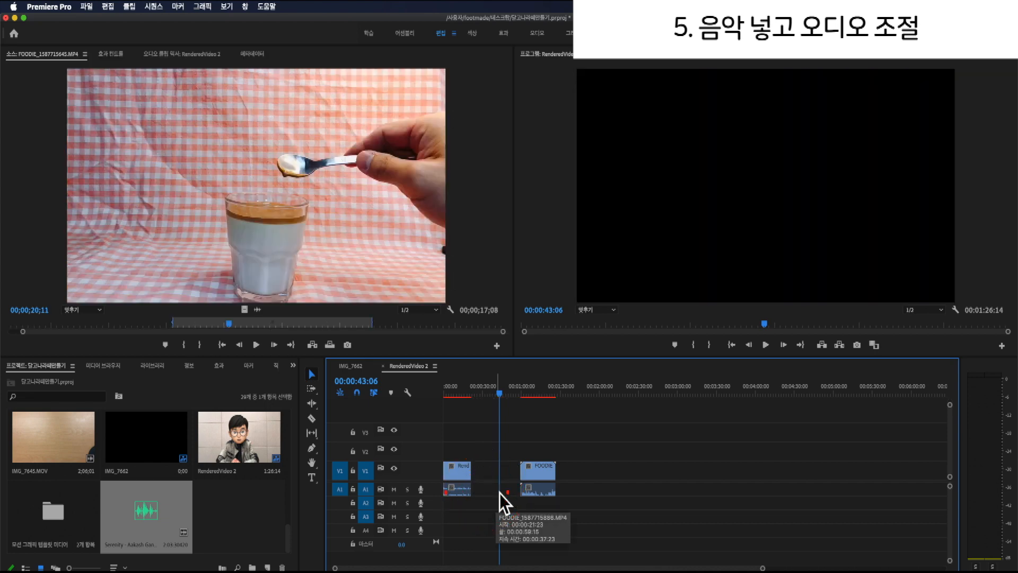
key("super+z")
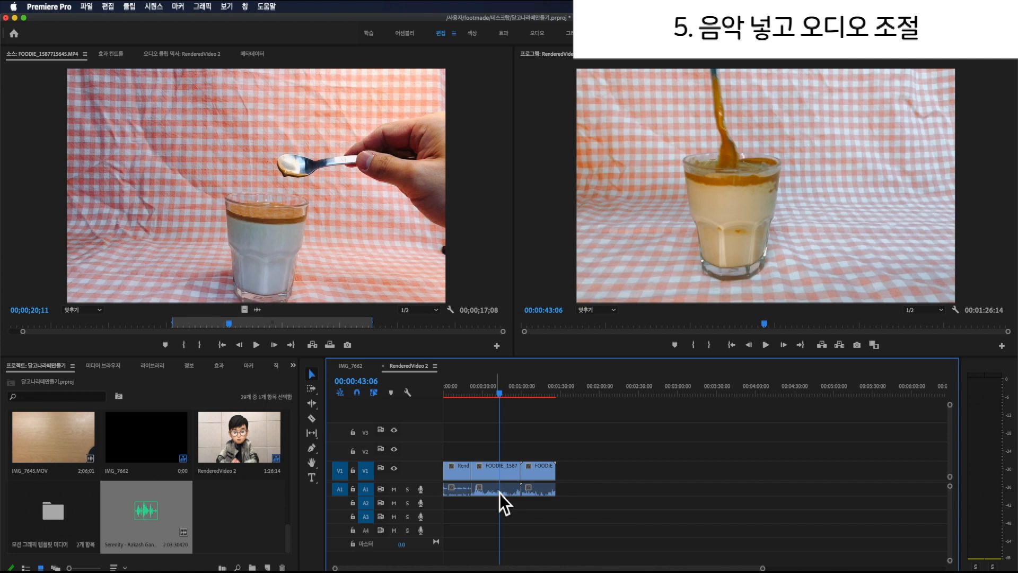
- Unlink the video and audio of FOODIE_1587715886.MP4, and select the still-linked first clip for comparison
right_click(501, 494)
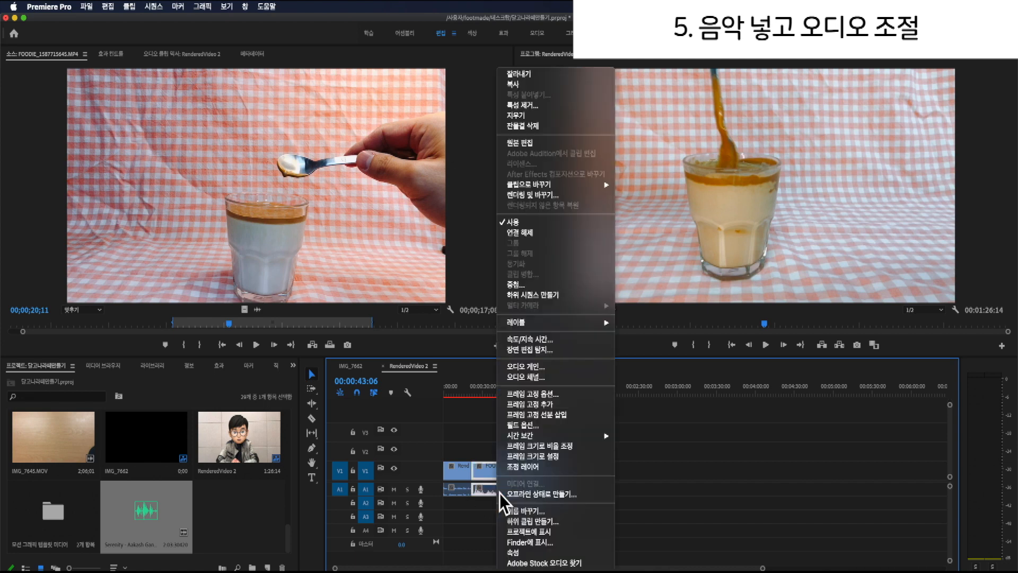
left_click(570, 234)
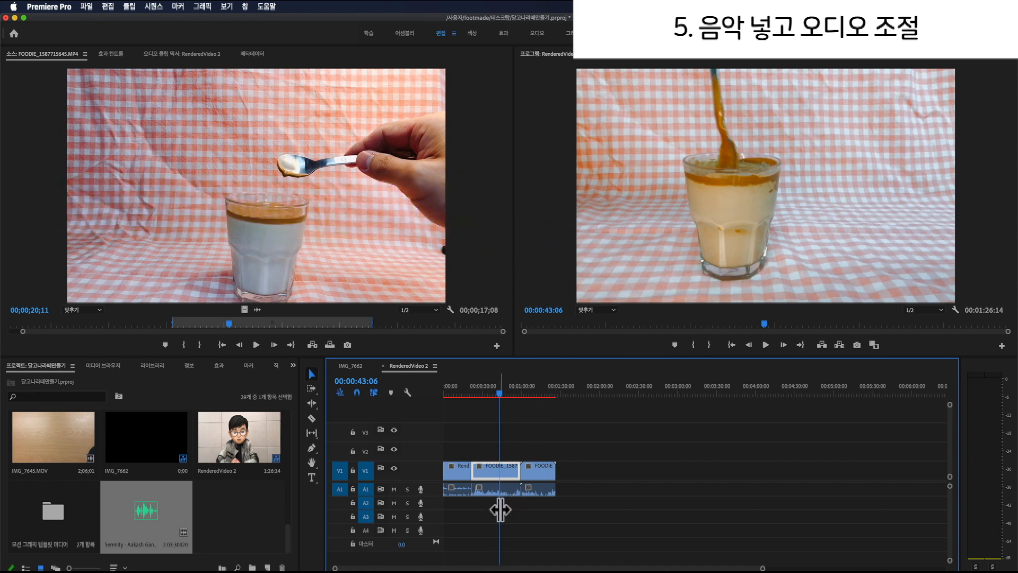
left_click(459, 392)
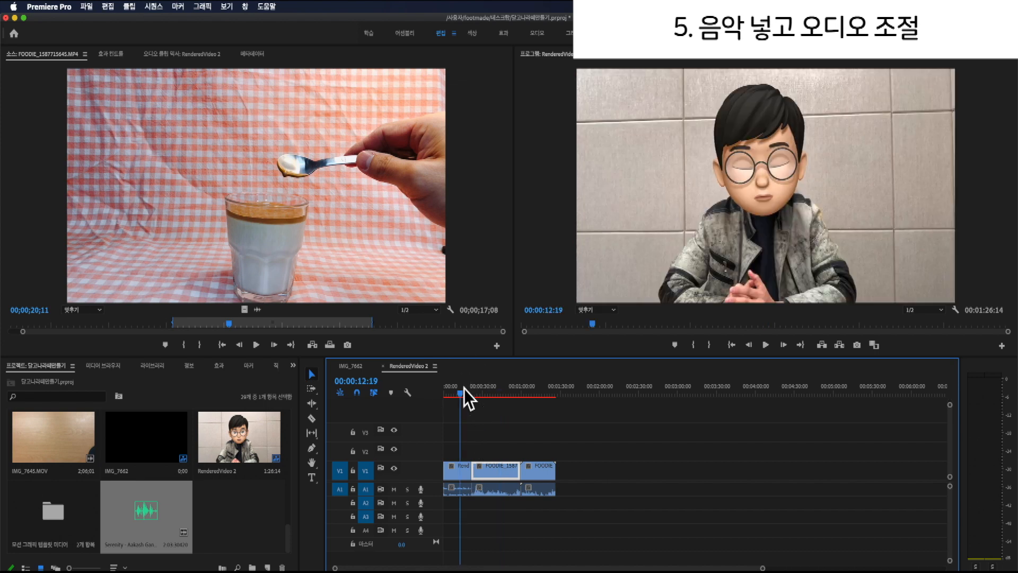
left_click(461, 486)
left_click(489, 511)
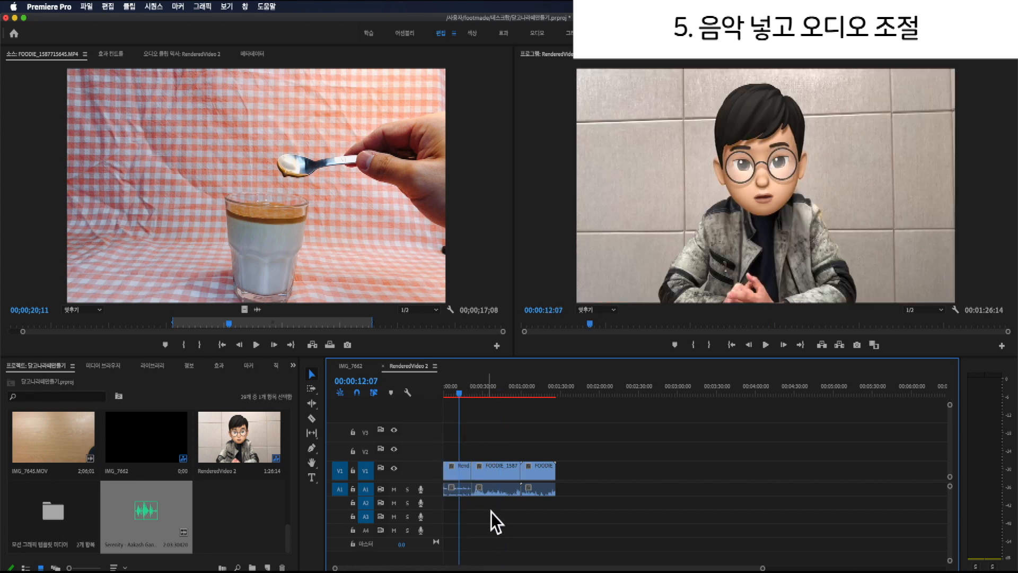
left_click(466, 489)
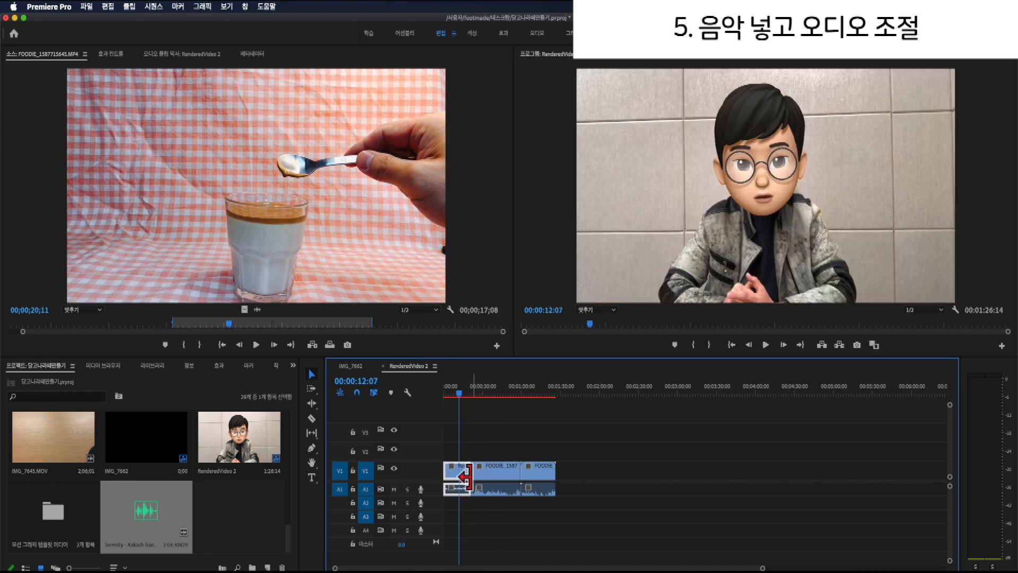
- Delete only the unlinked audio of FOODIE_1587715886.MP4 from A1, keeping its video on V1
left_click_drag(517, 392, 498, 395)
left_click(506, 429)
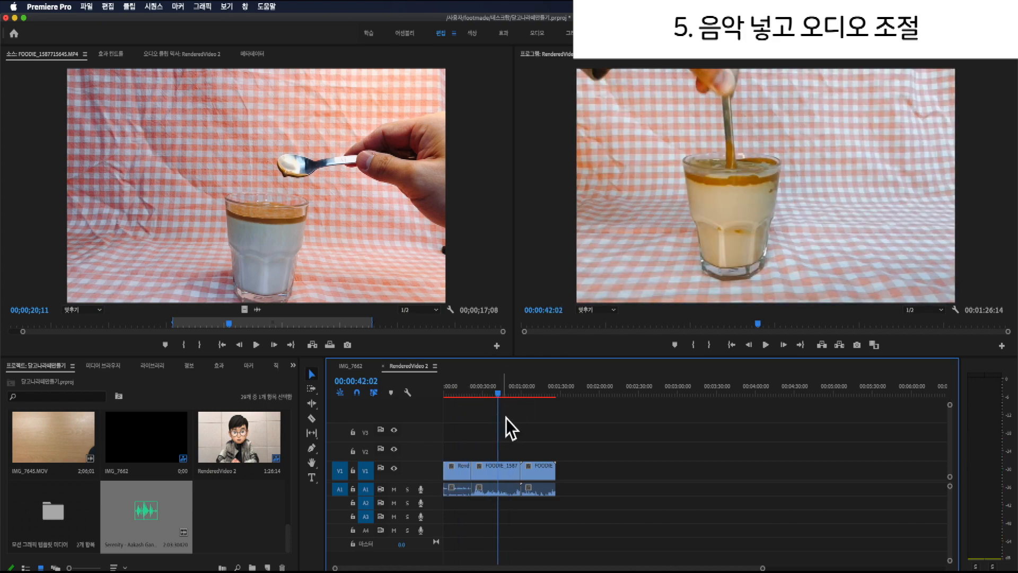
left_click(501, 470)
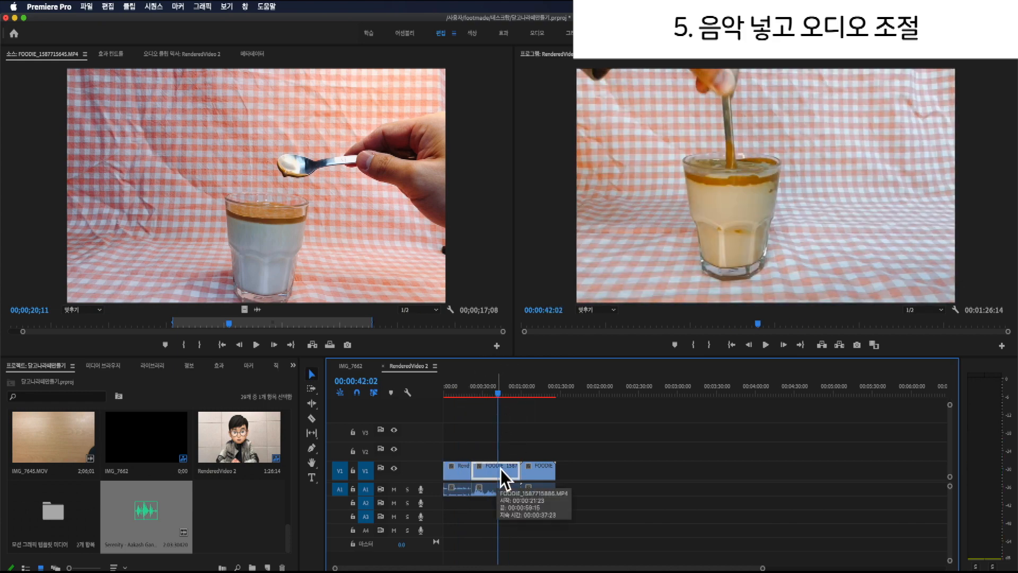
left_click(495, 489)
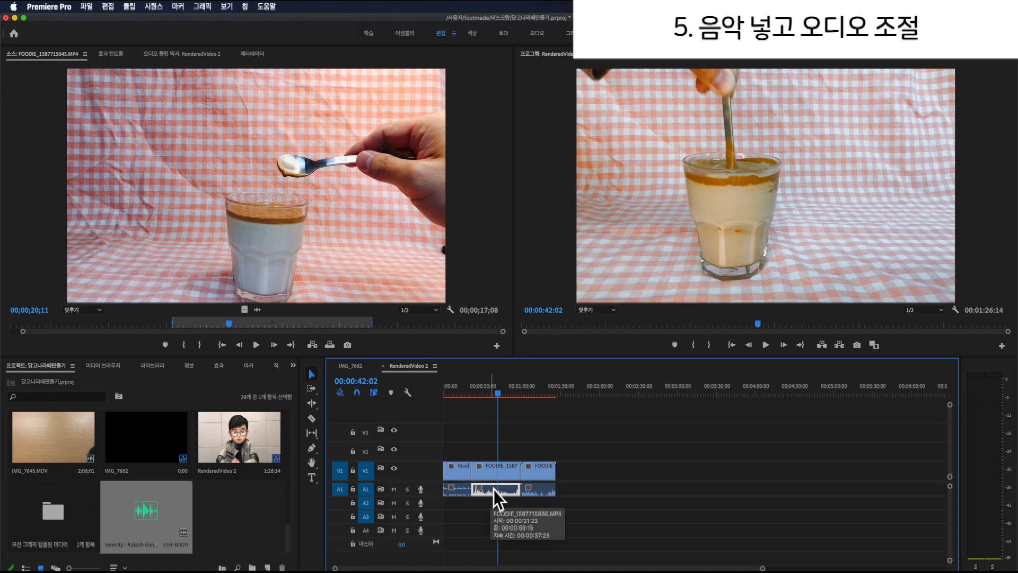
key("Delete")
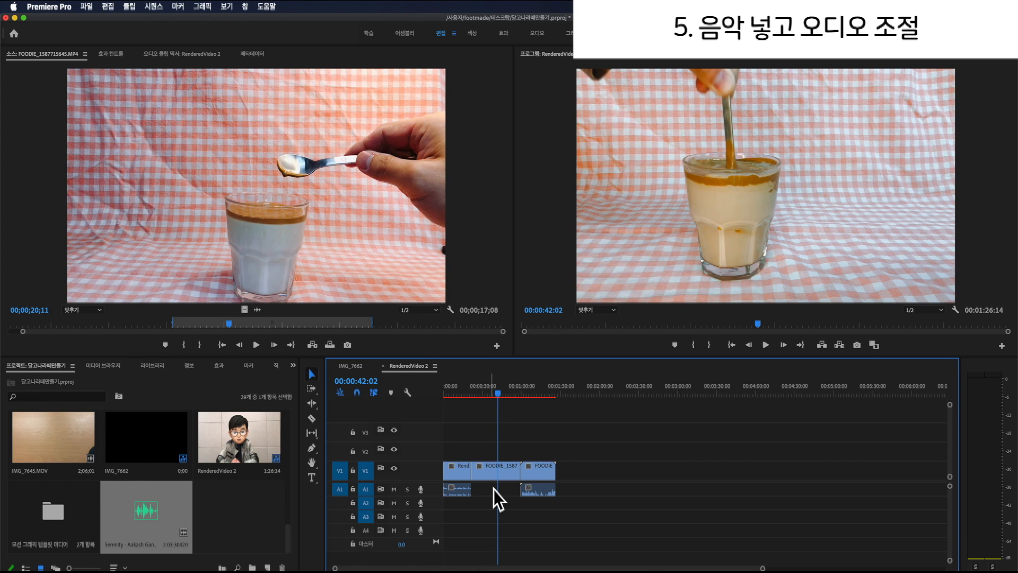
- Select only the audio part of the last clip, FOODIE_1587715296.MP4, without unlinking it, and delete it from A1
left_click(536, 394)
left_click(546, 508)
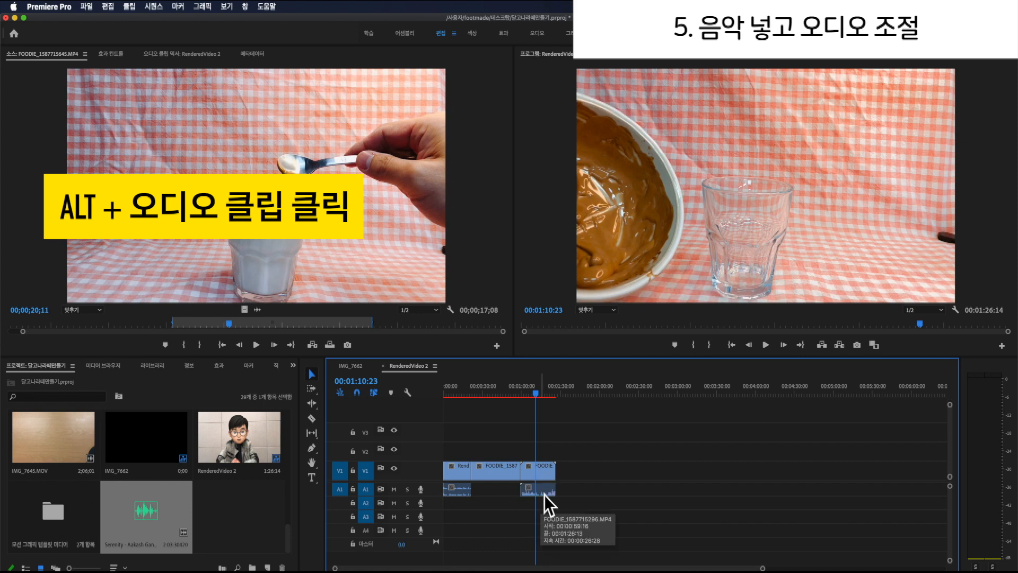
left_click(545, 495, "alt")
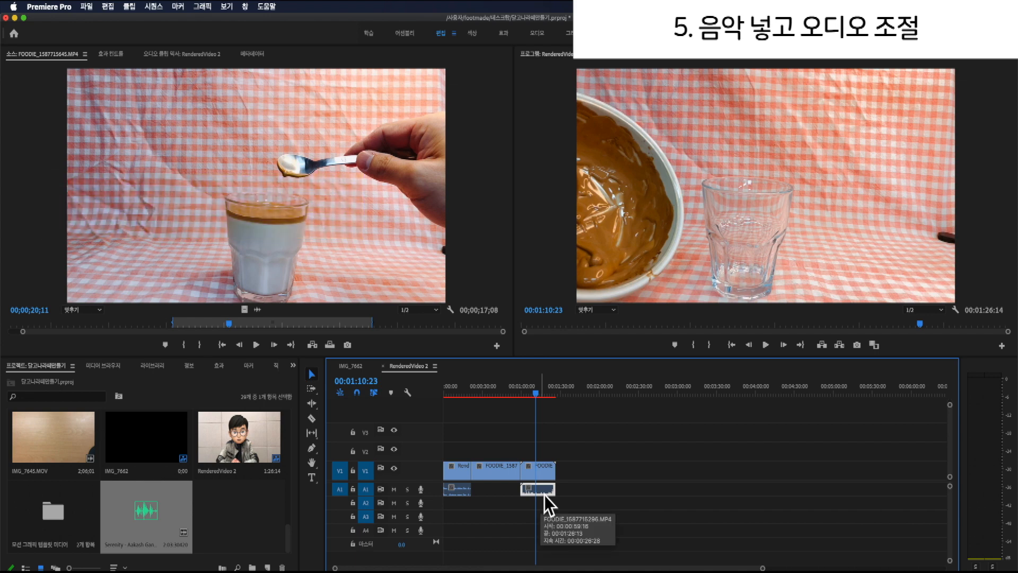
key("Delete")
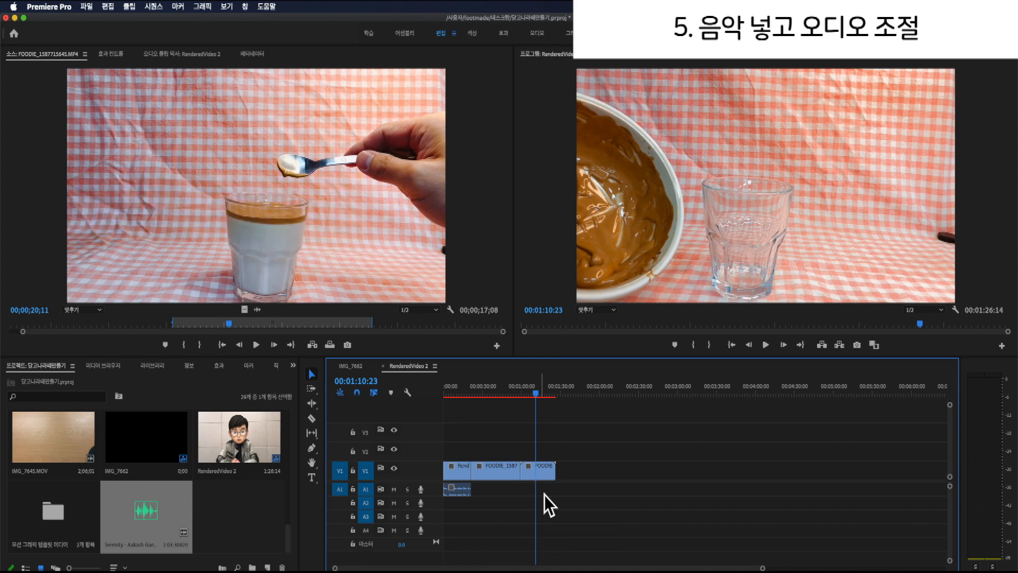
- Select the first clip, RenderedVideo 2.MOV, and expand its audio Volume effect settings
left_click_drag(539, 392, 456, 397)
left_click(463, 479)
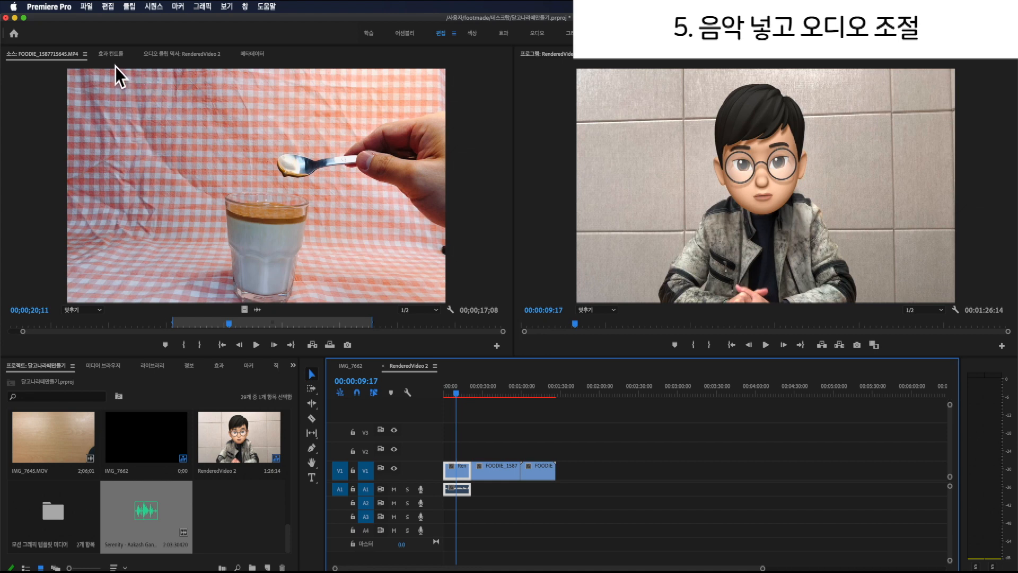
left_click(113, 55)
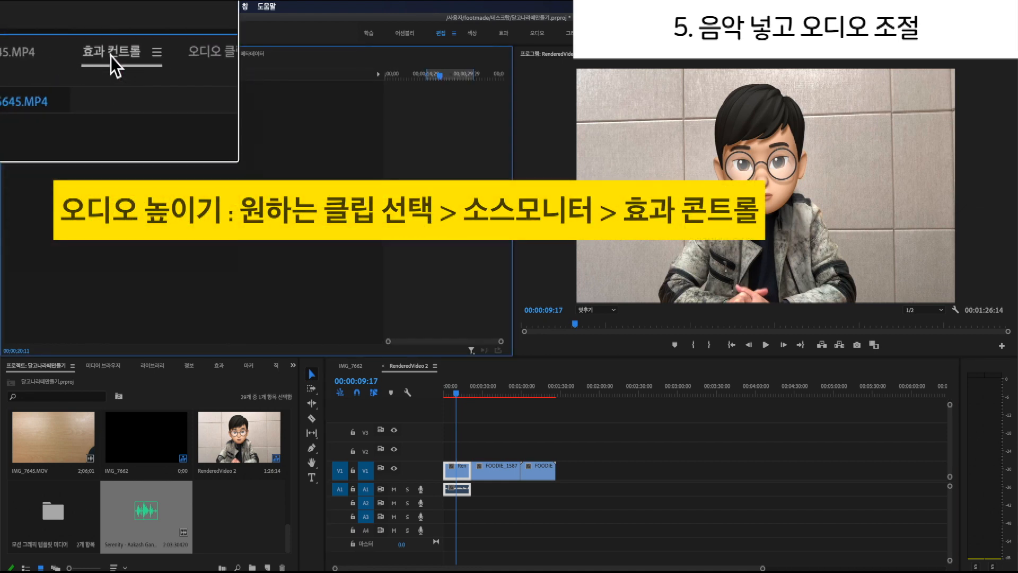
left_click(457, 471)
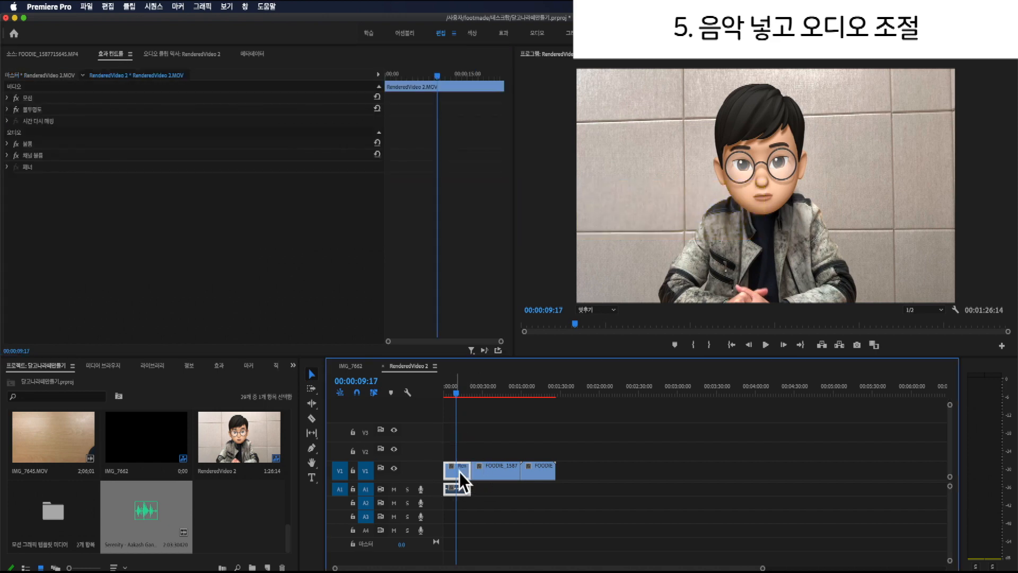
left_click(10, 150)
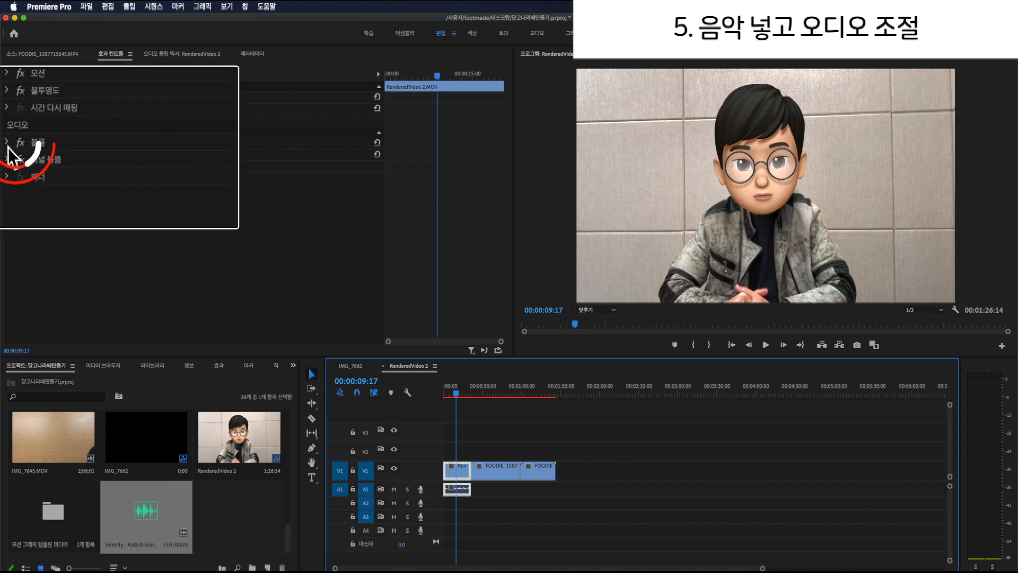
left_click(12, 134)
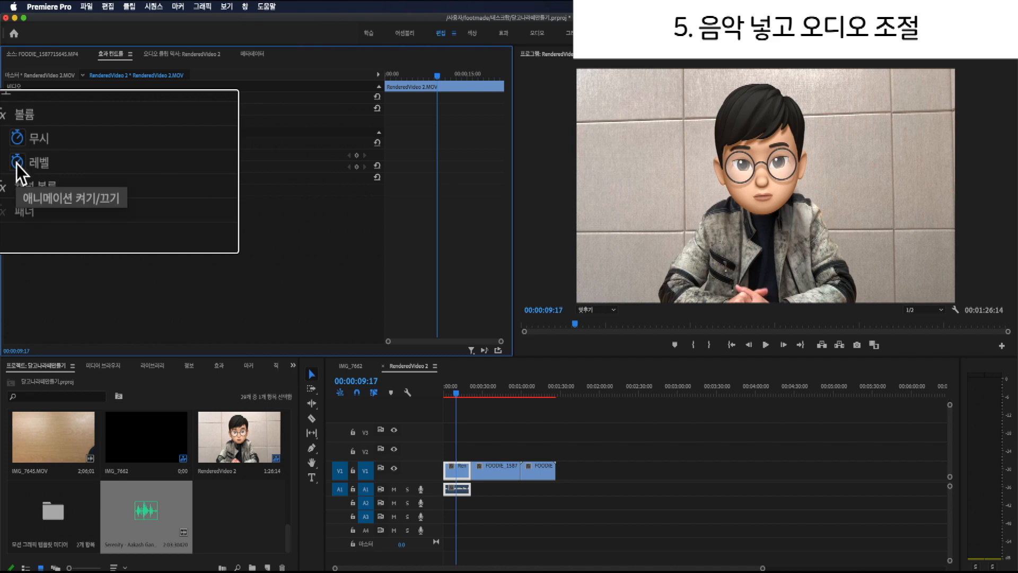
- Turn off keyframe animation for the first clip's volume level, accepting the deletion of its existing keyframes
left_click(17, 164)
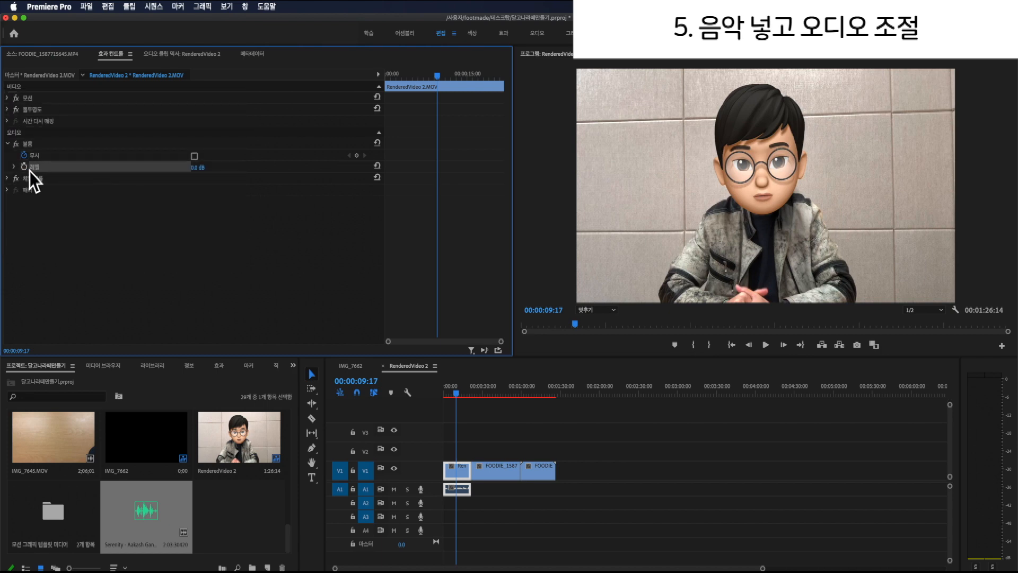
left_click(26, 167)
left_click(25, 168)
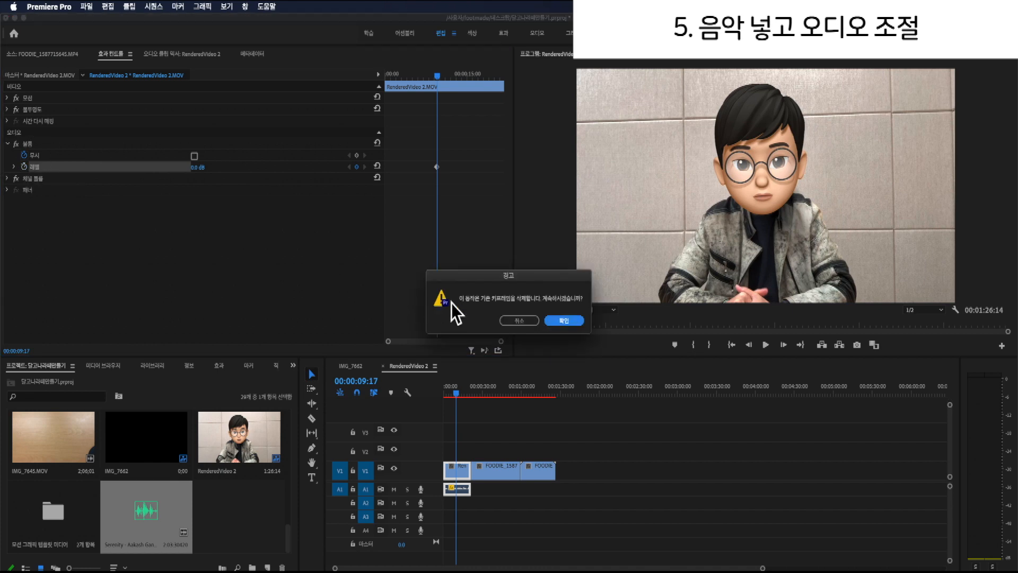
left_click(564, 319)
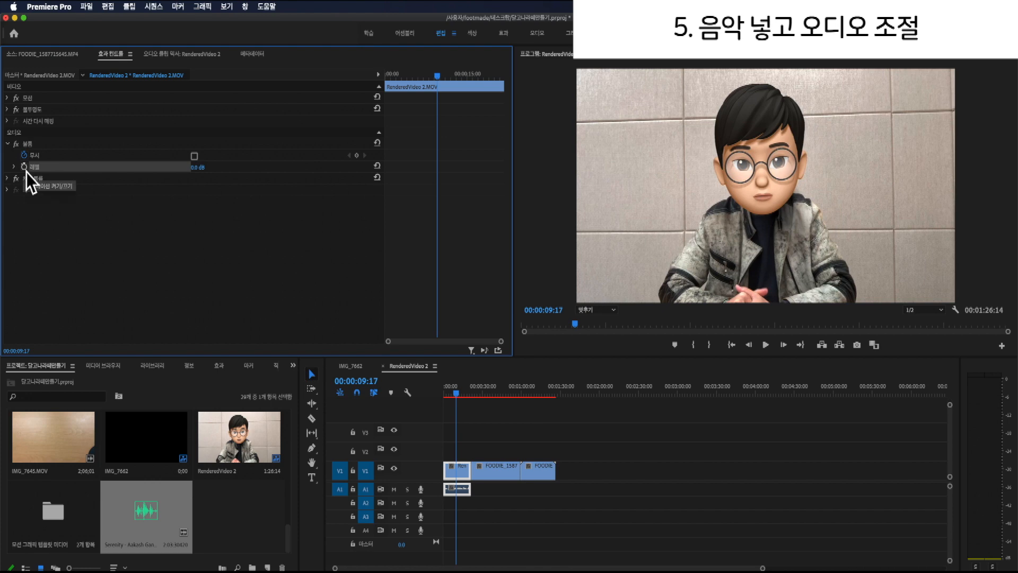
- Set the volume level of the first clip to 15 dB
left_click(203, 170)
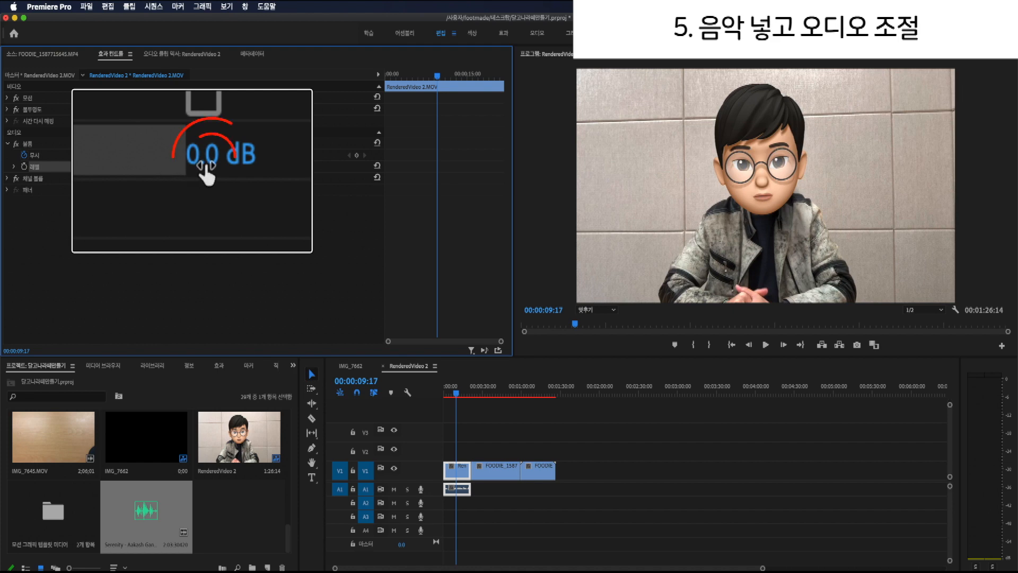
type("15")
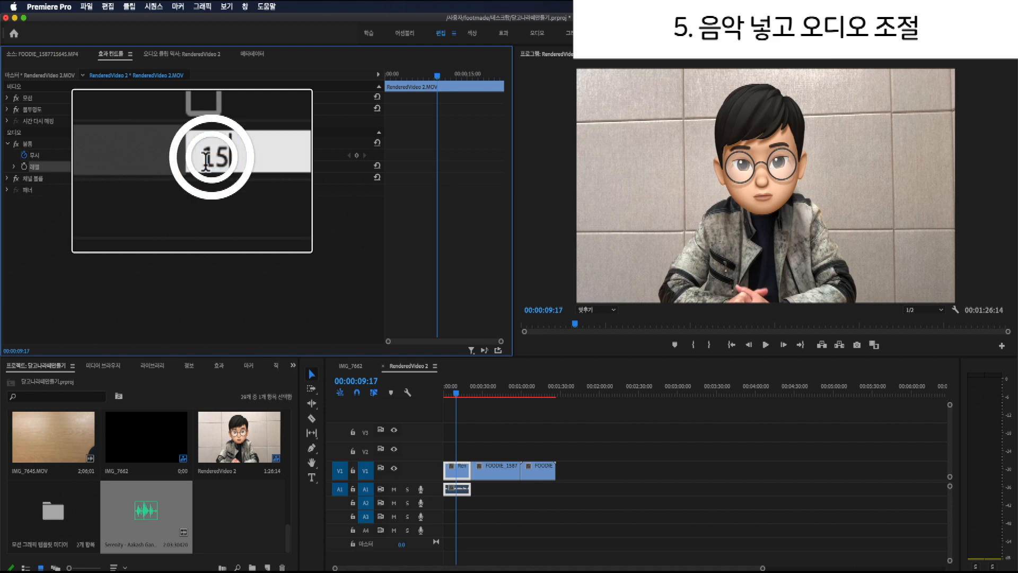
key("Return")
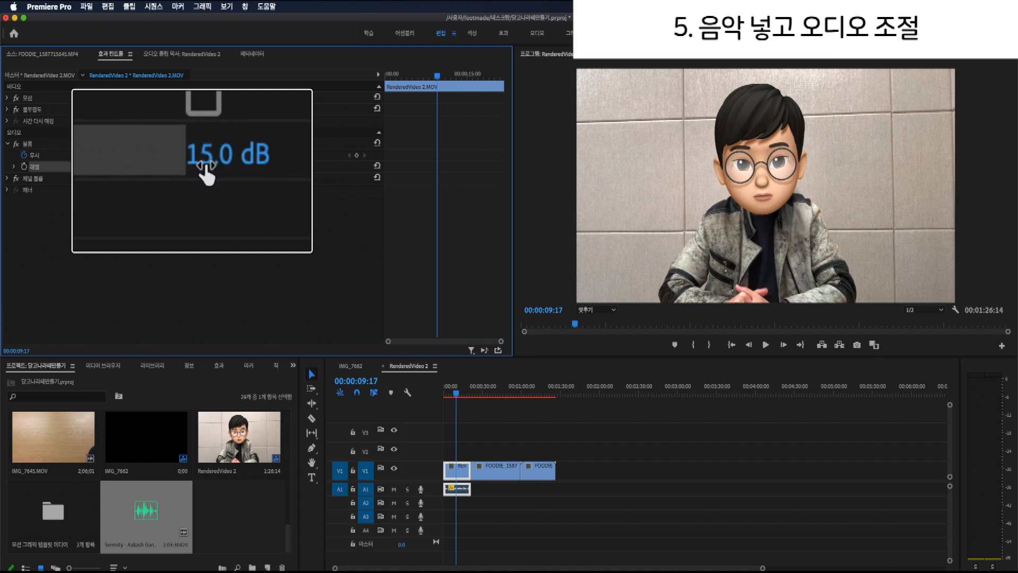
- Lower the first clip's volume level to -15 dB and play the clip from near its start
left_click(206, 169)
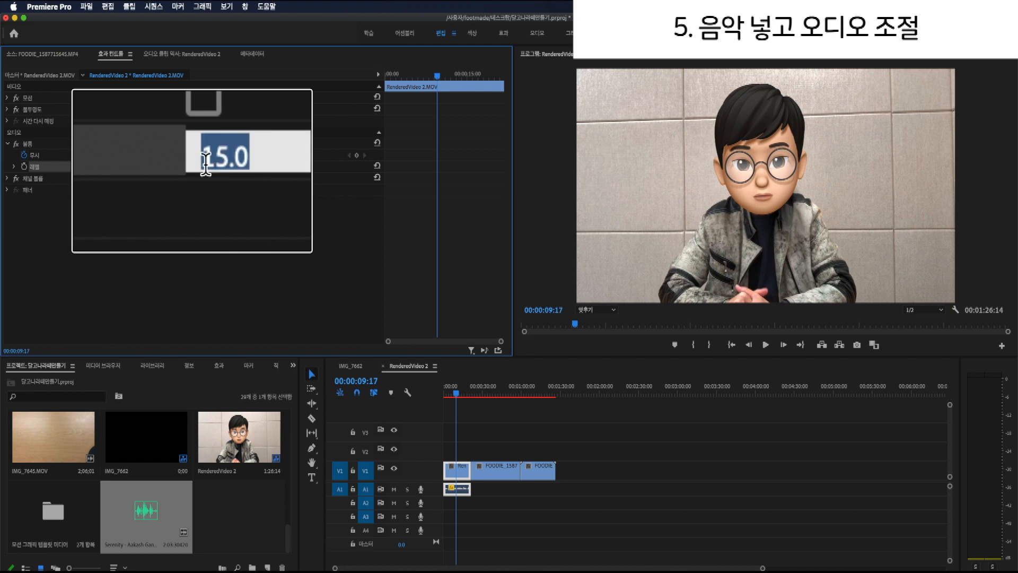
key("BackSpace")
type("15")
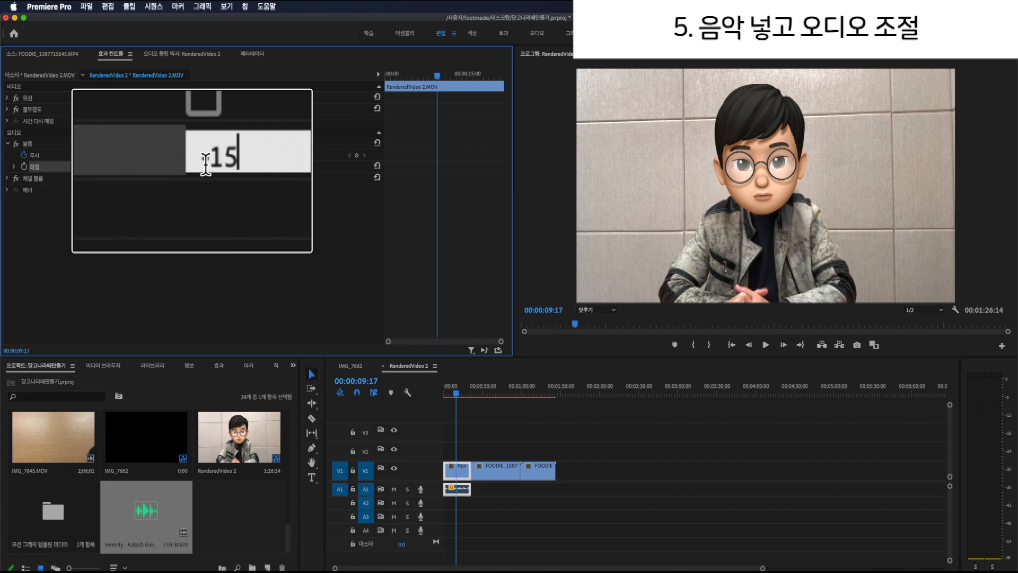
key("Return")
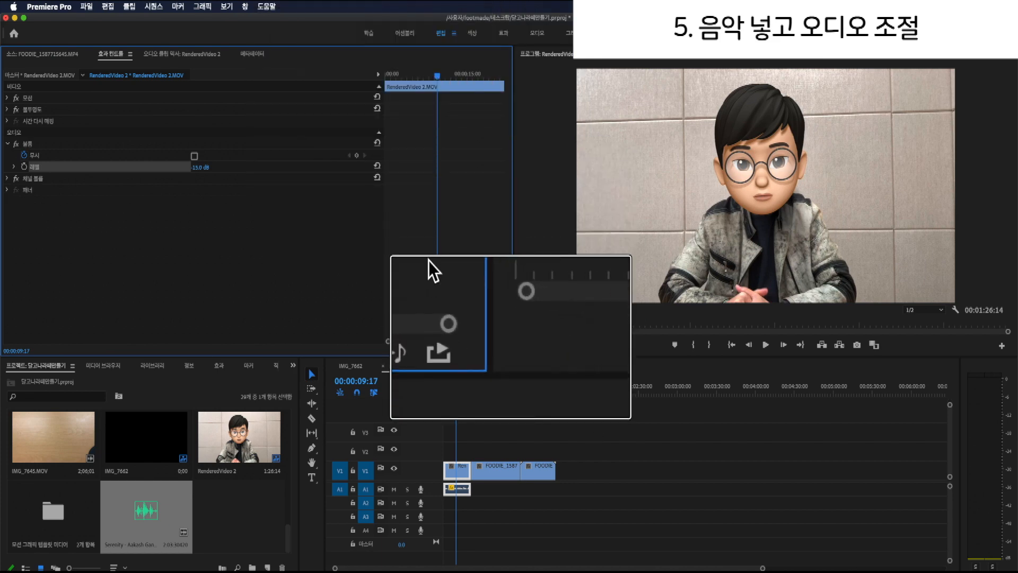
left_click(448, 392)
key("space")
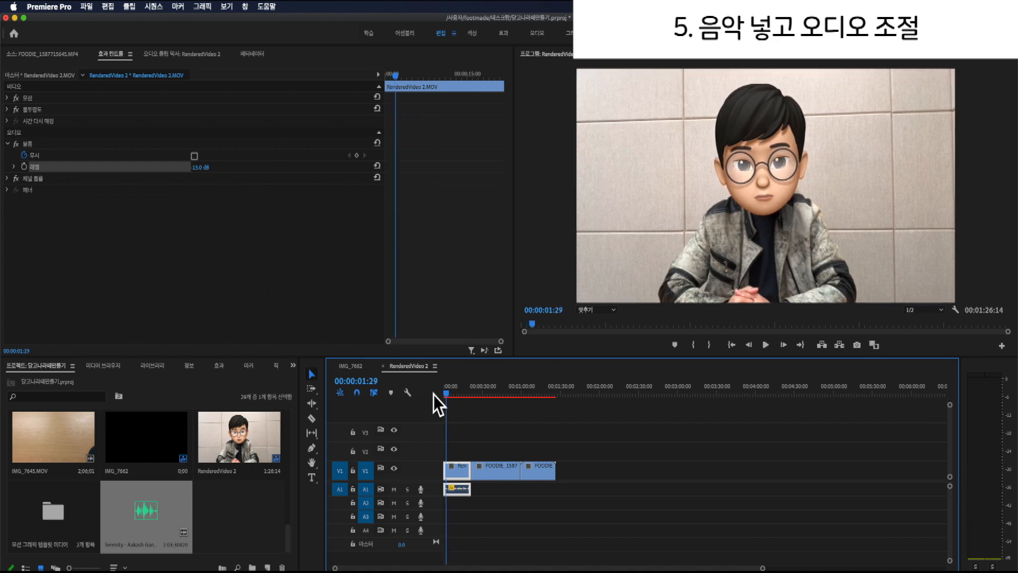
- Raise the first clip's volume level back to 15 dB, play it to check the audio meters, and reset the peak indicators
left_click_drag(200, 167, 254, 167)
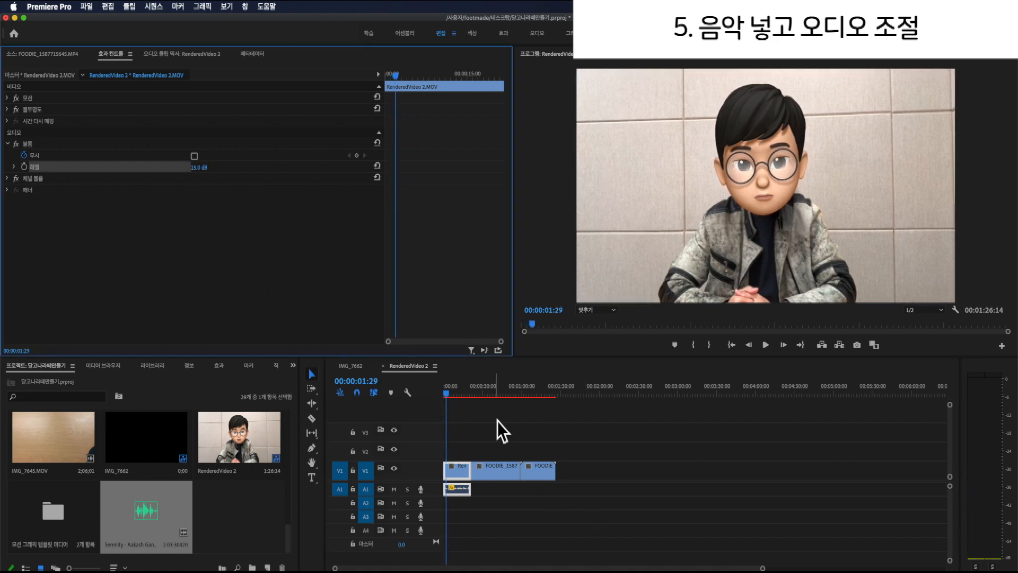
left_click(447, 396)
key("space")
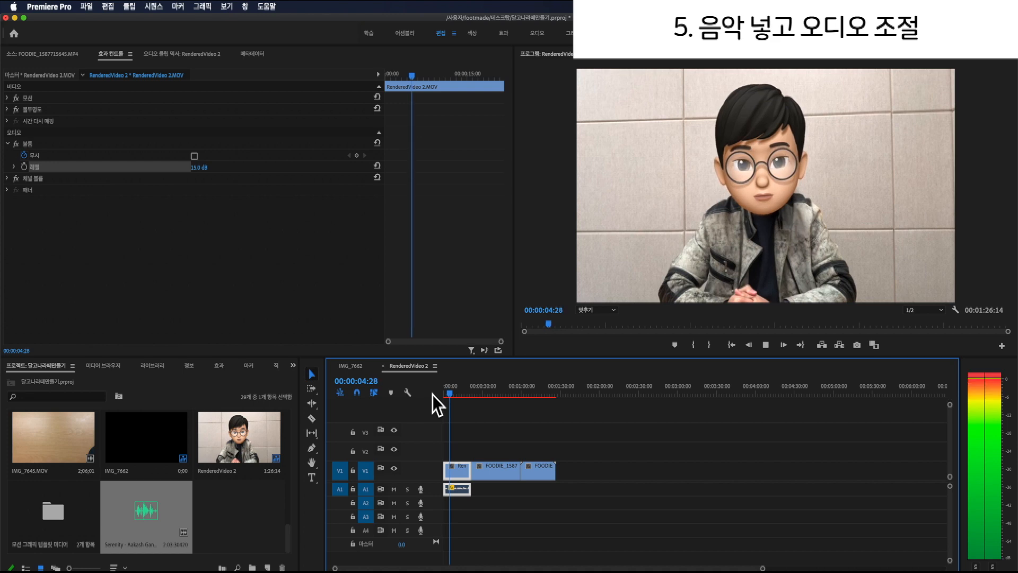
key("space")
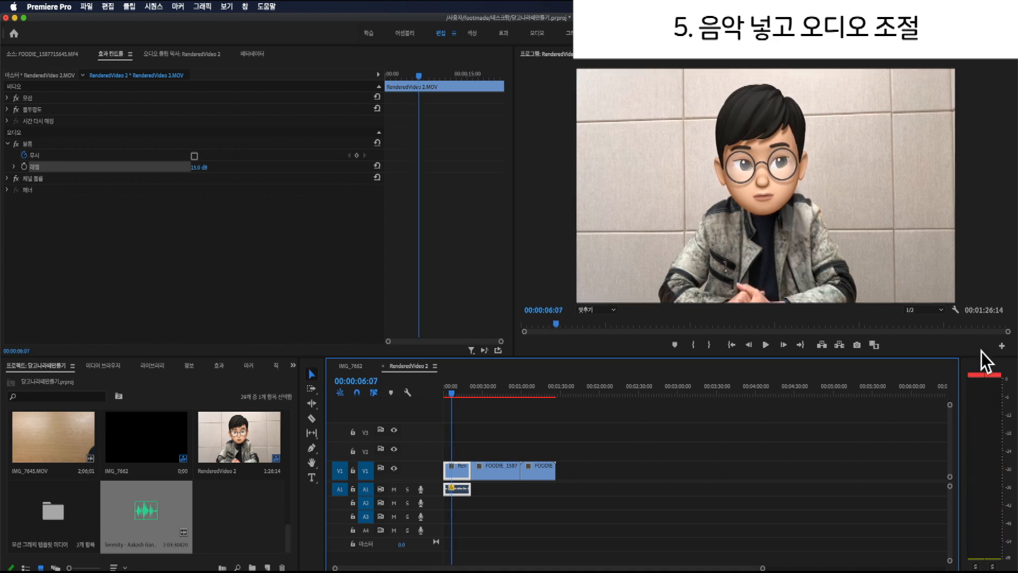
left_click(985, 379)
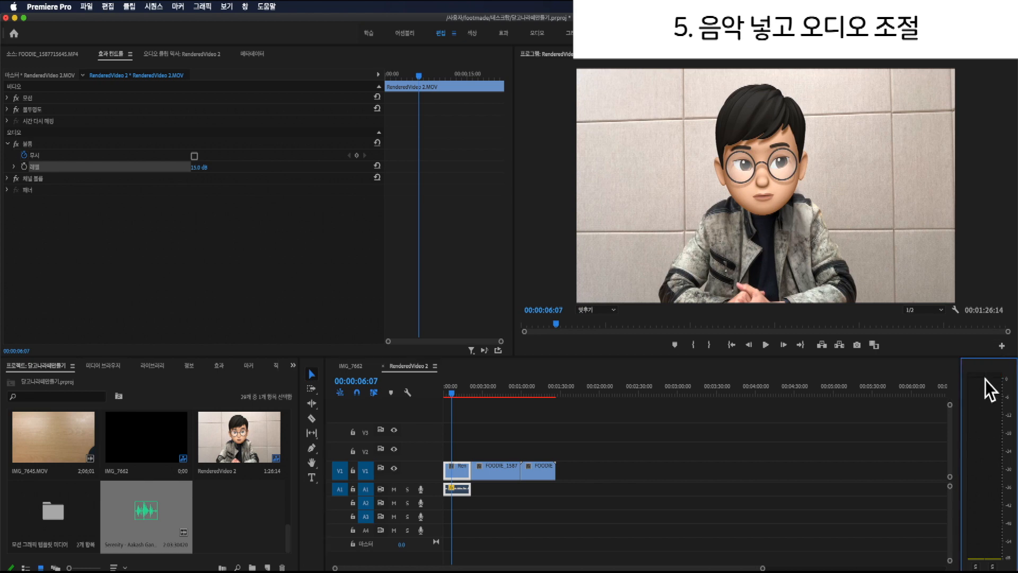
left_click(467, 394)
left_click(452, 394)
key("space")
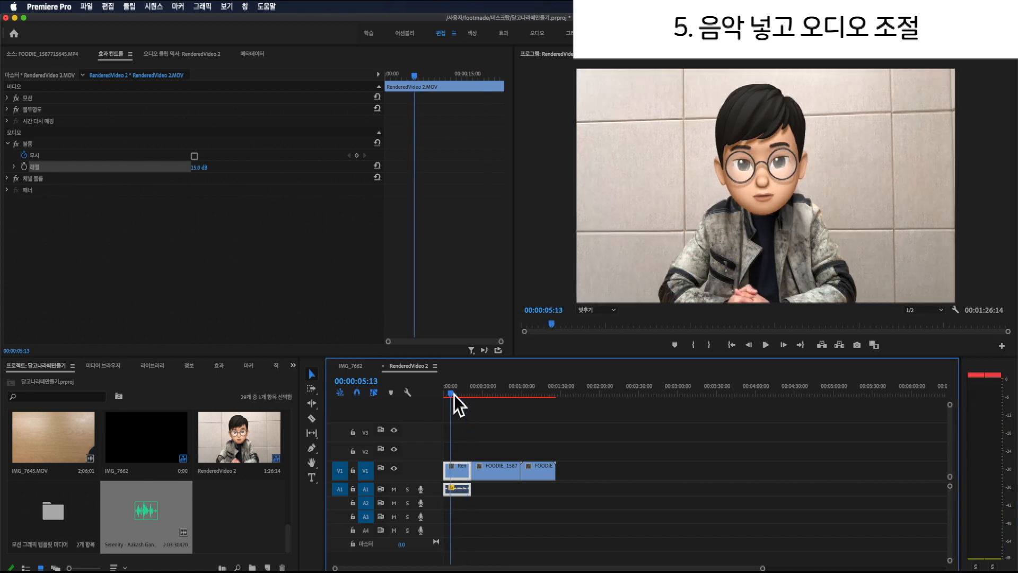
left_click(984, 374)
- Set the first clip's volume level to 6 dB and play the clip to check its loudness
left_click(196, 169)
type("6")
key("Return")
left_click(453, 399)
key("space")
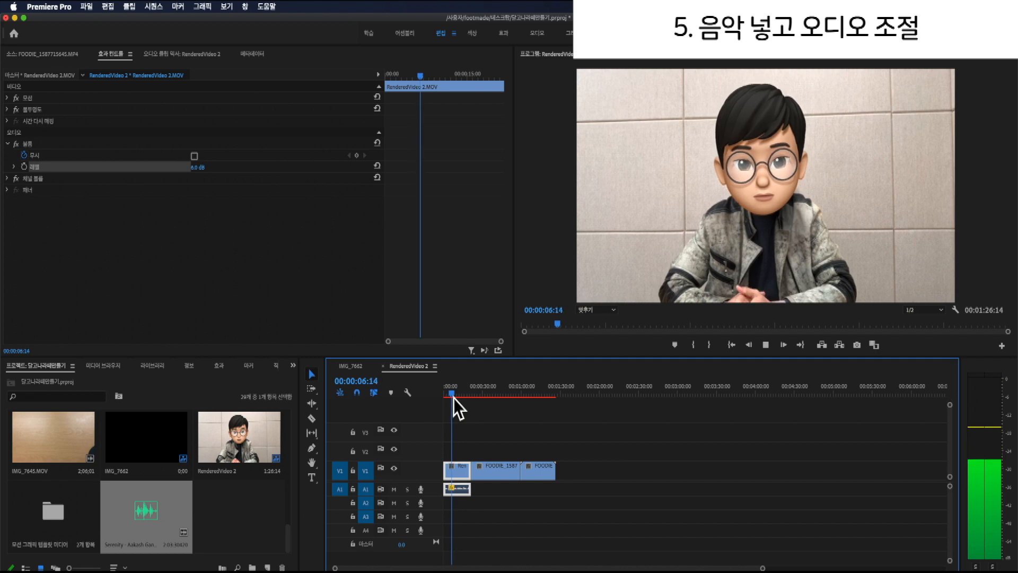
key("space")
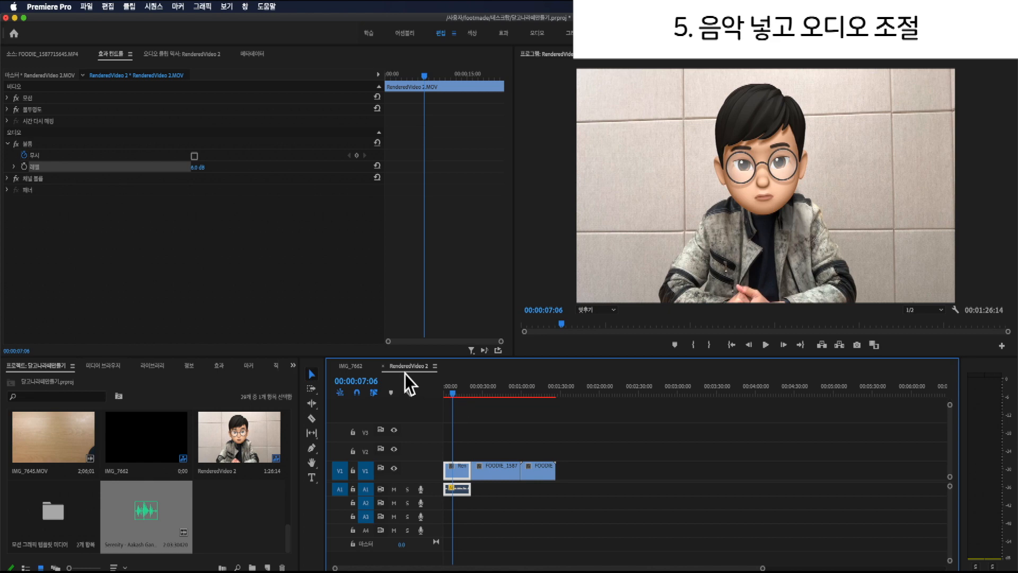
- Place the Serenity music file on audio track A2, starting where the first clip ends
left_click(246, 498)
left_click(134, 528)
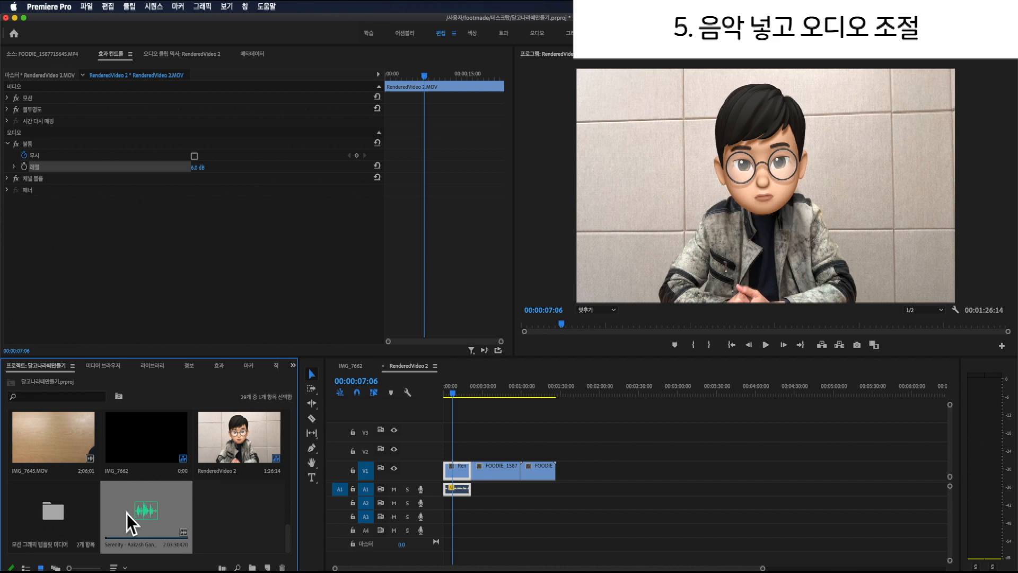
left_click(145, 511)
left_click_drag(150, 522, 476, 507)
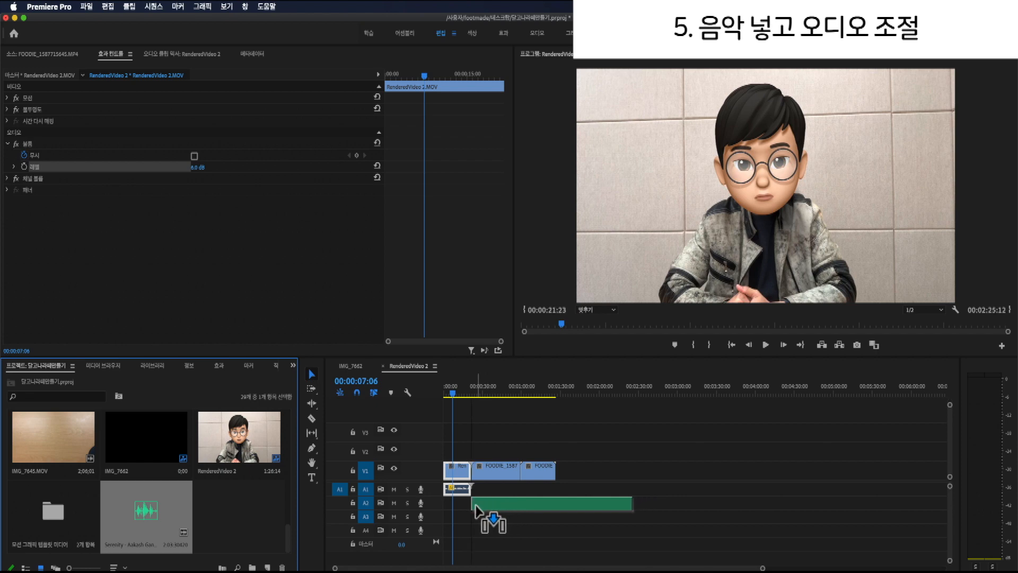
left_click_drag(476, 508, 475, 510)
- Play the sequence around the start of the music and again past the end of the last video clip
left_click(461, 395)
key("space")
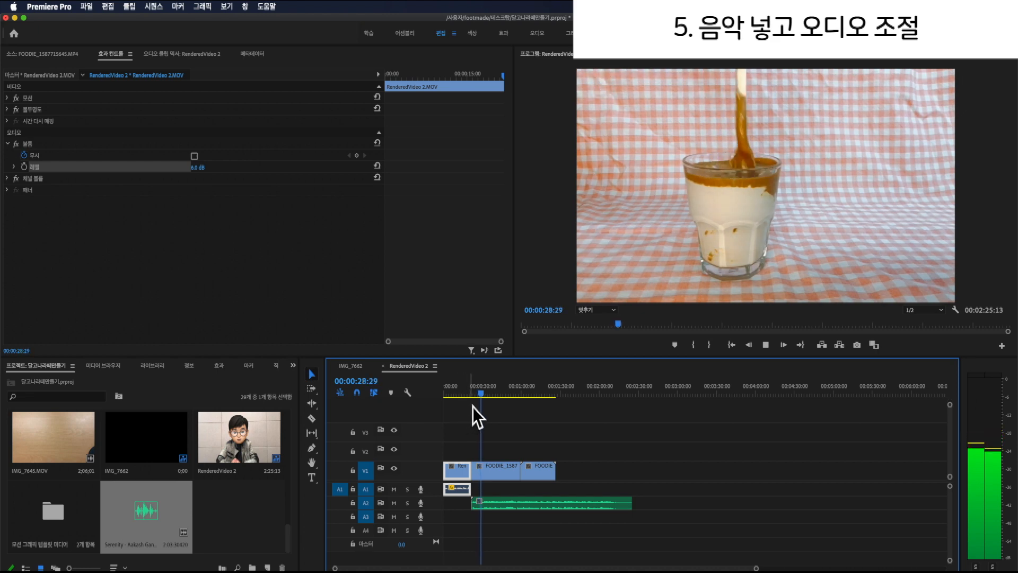
left_click(484, 395)
left_click_drag(488, 397, 556, 401)
key("space")
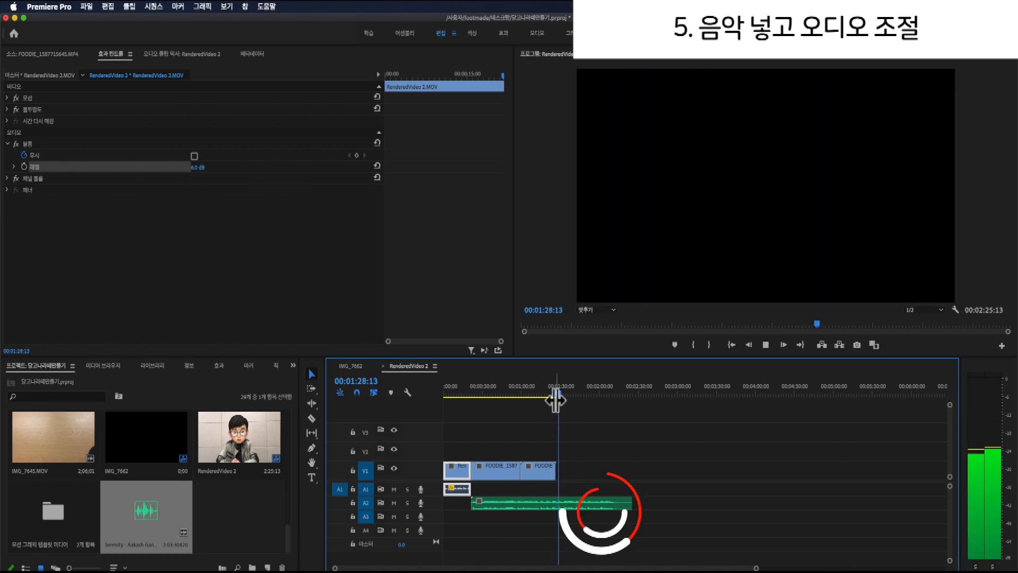
key("space")
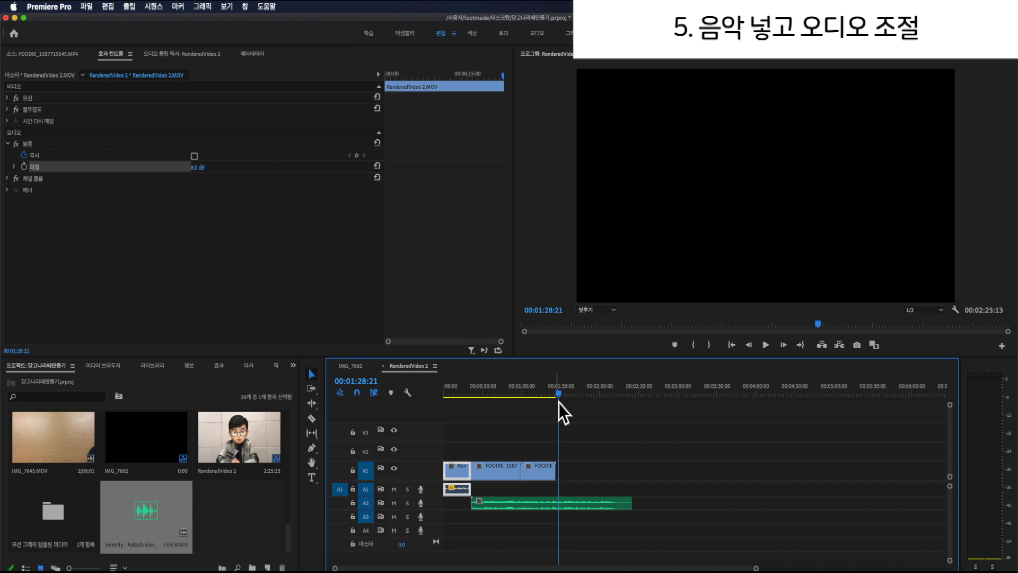
- Cut the music on A2 at the end of the last video clip, around 00:01:25:20, and delete the remainder
left_click(560, 403)
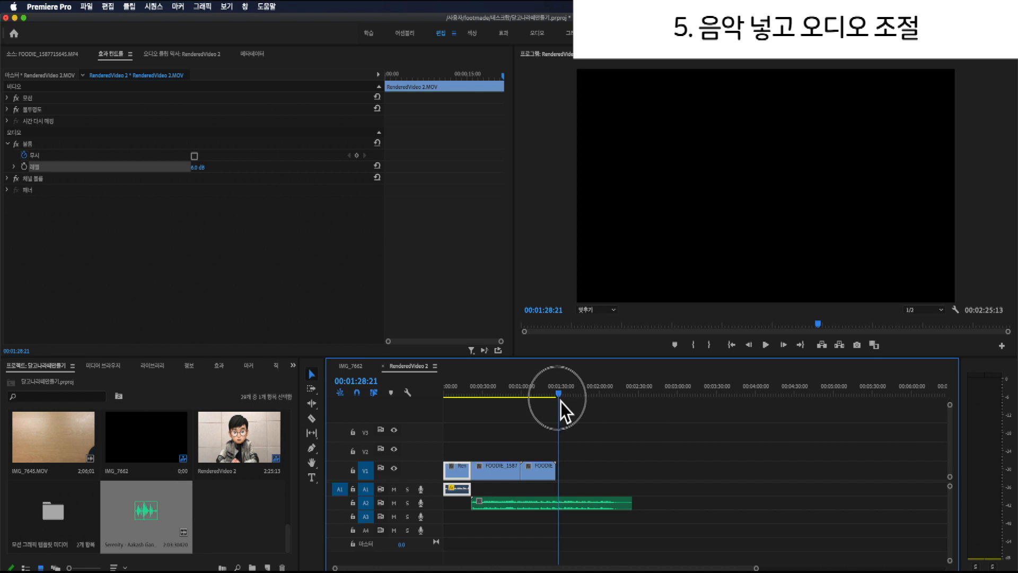
left_click_drag(560, 400, 556, 400)
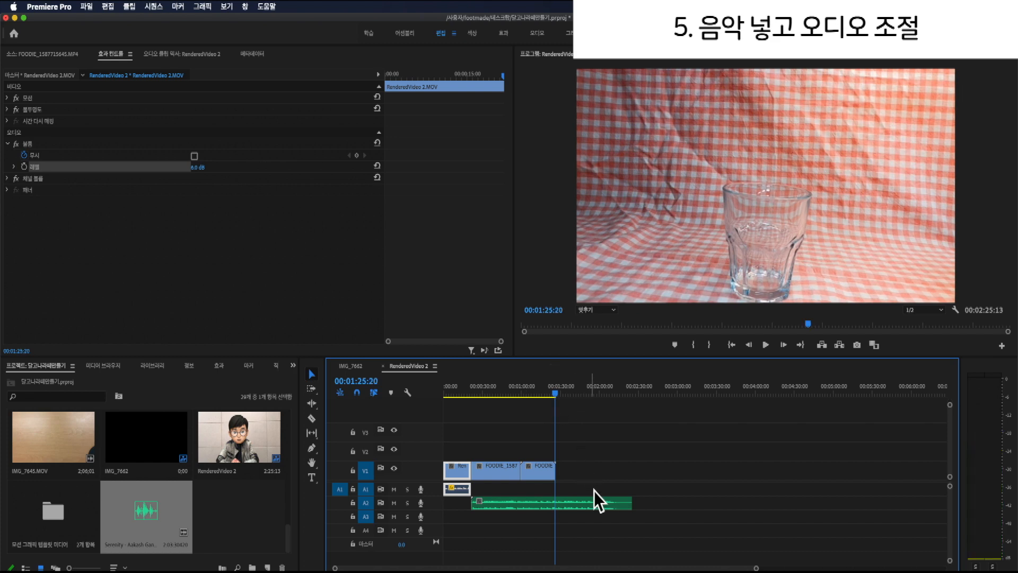
key("c")
left_click(557, 501)
key("v")
left_click(592, 503)
key("Delete")
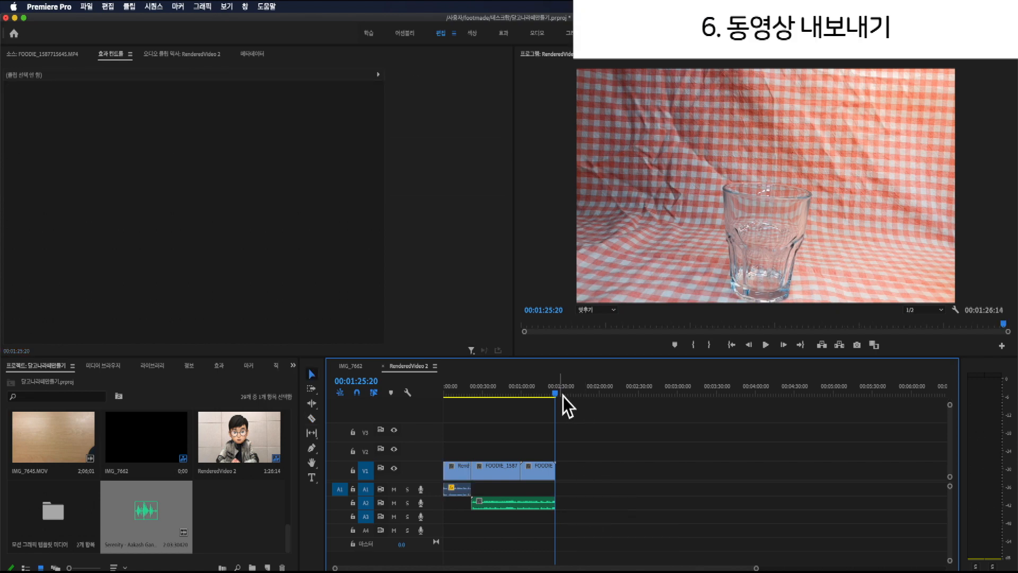
- Return to the start of the sequence and open its media export settings
key("Home")
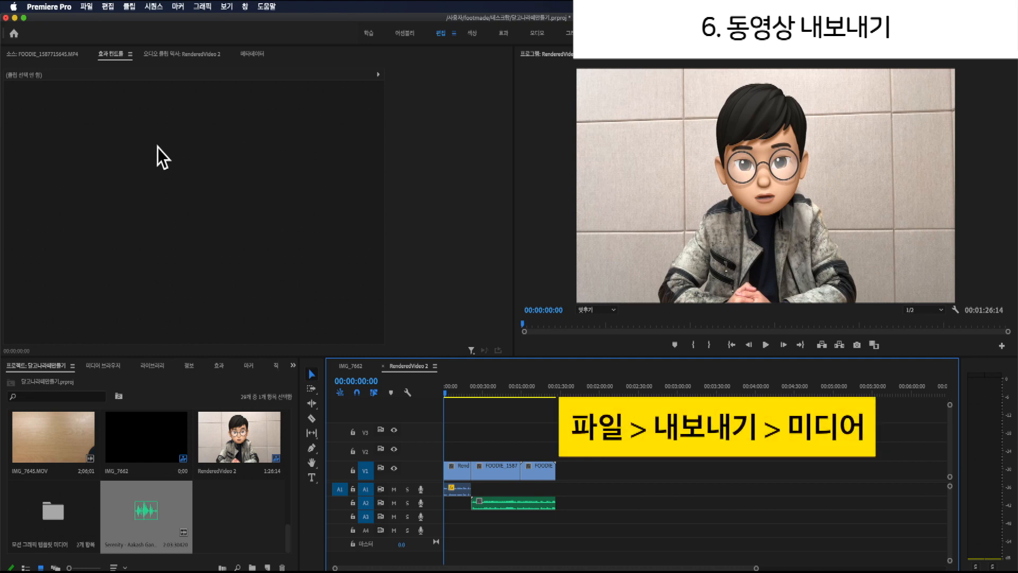
left_click(87, 7)
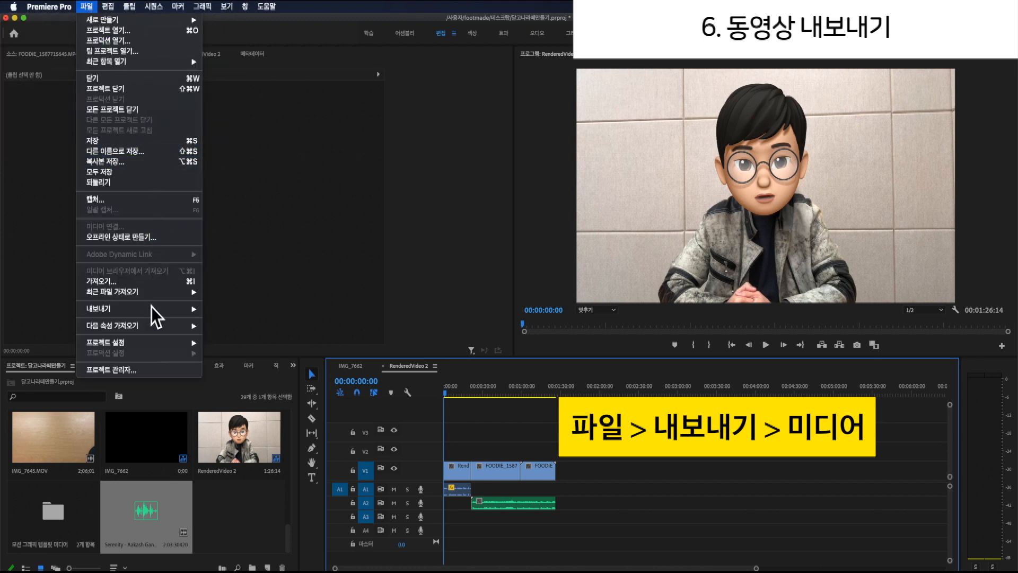
mouse_move(145, 309)
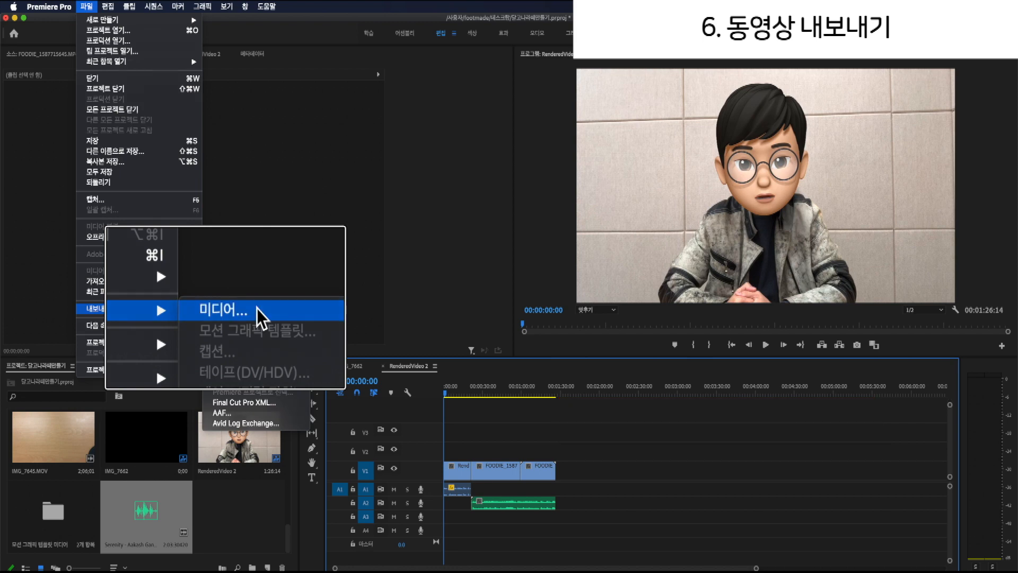
left_click(258, 308)
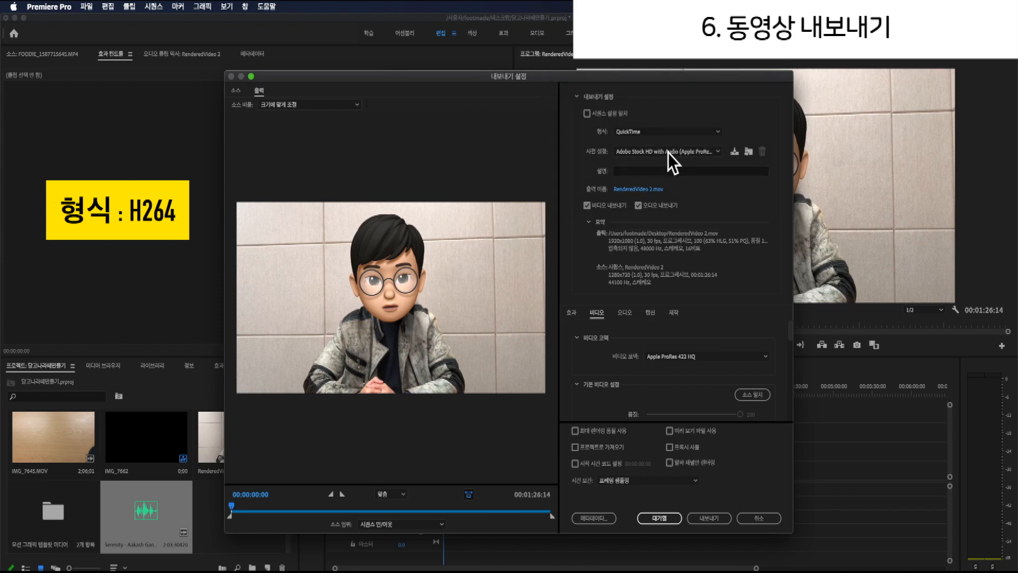
- Set the export format to H.264
scroll(701, 137, "down", 1)
left_click(720, 134)
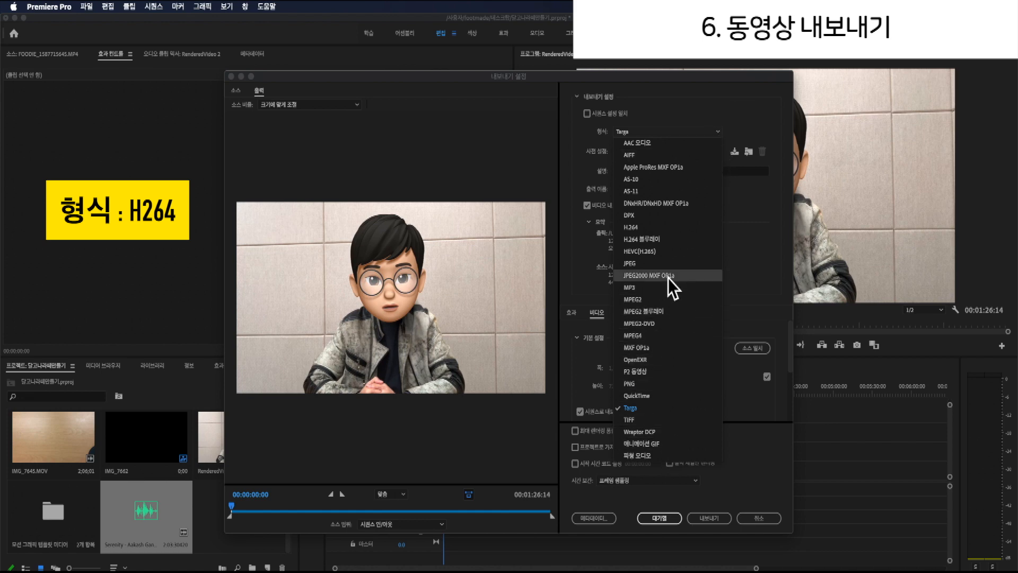
left_click(666, 231)
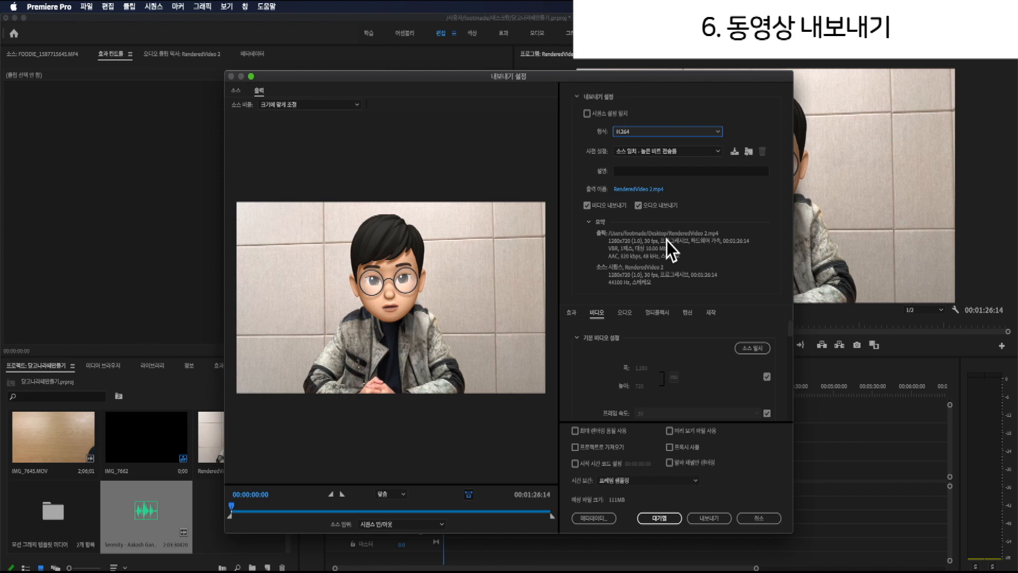
- Name the MP4 output file 달고나 라떼, saving it to the desktop (데스크탑), and export the video
left_click(634, 191)
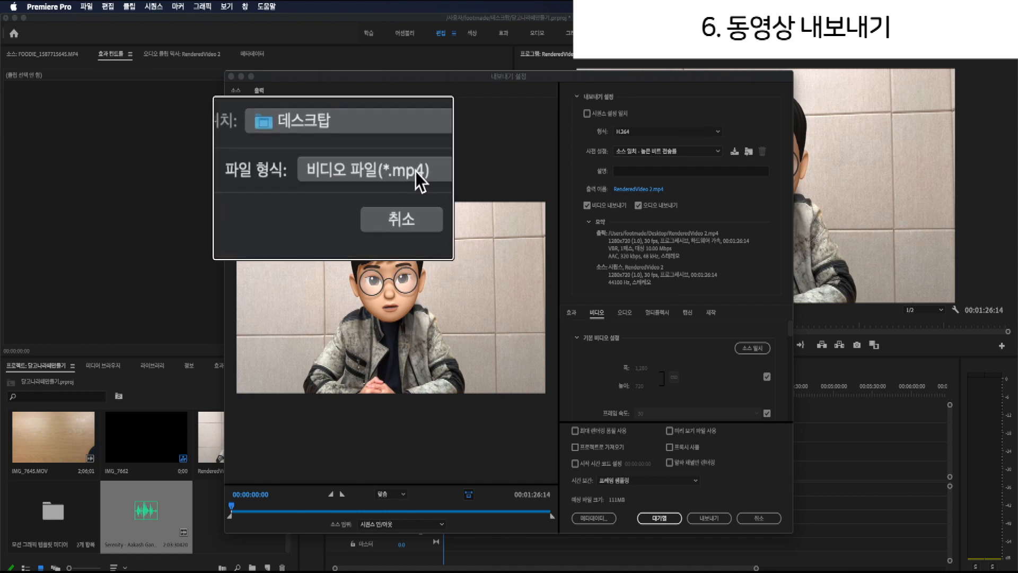
left_click(409, 196)
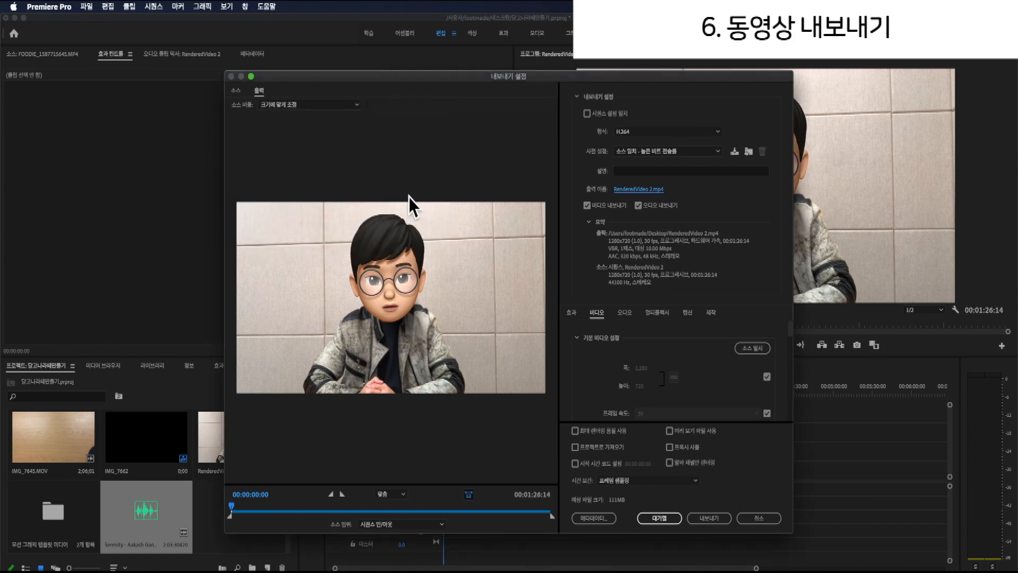
left_click(639, 190)
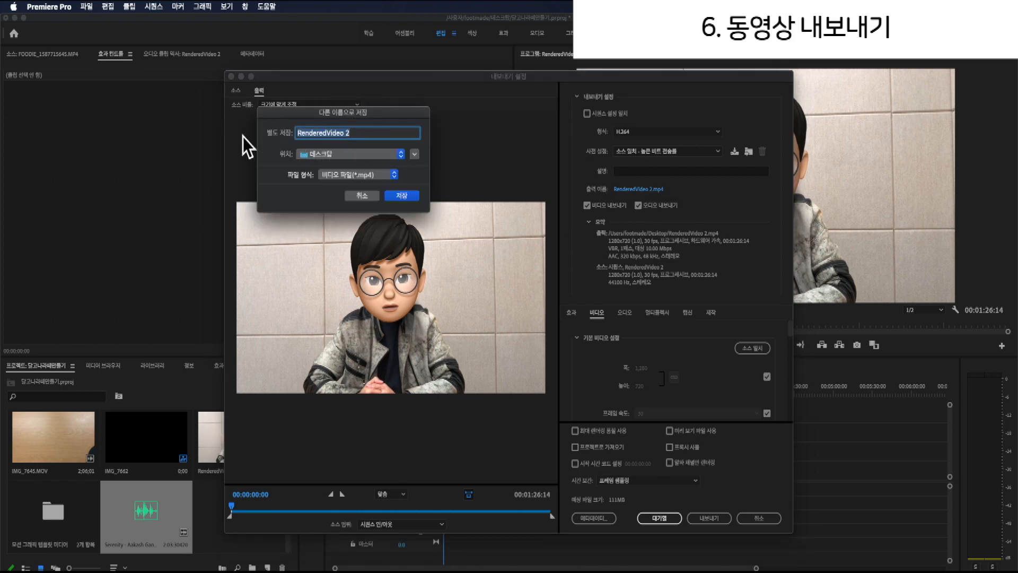
type("test")
key("BackSpace")
key("BackSpace")
key("BackSpace")
key("BackSpace")
type("달고나 라떼")
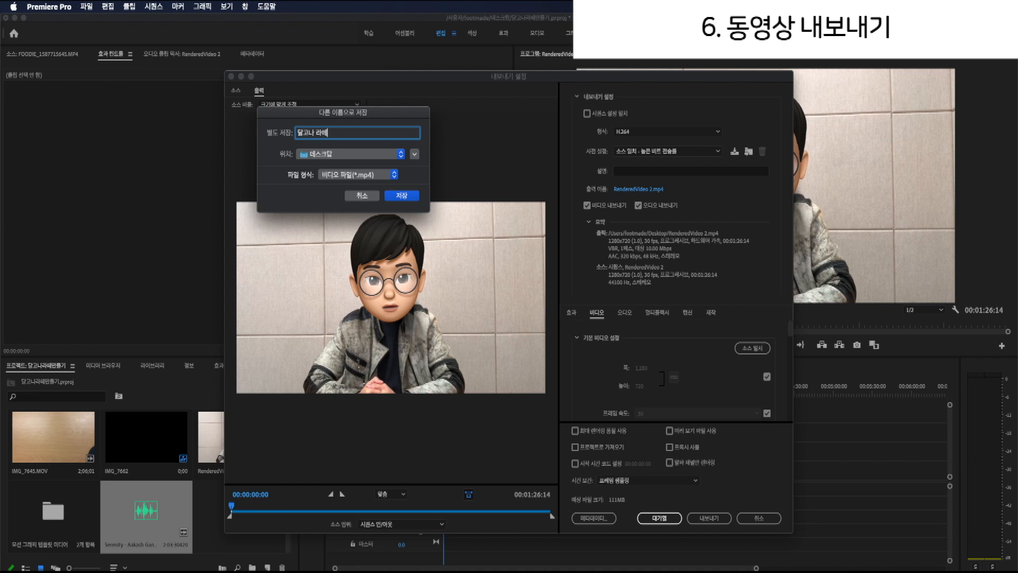
left_click(401, 196)
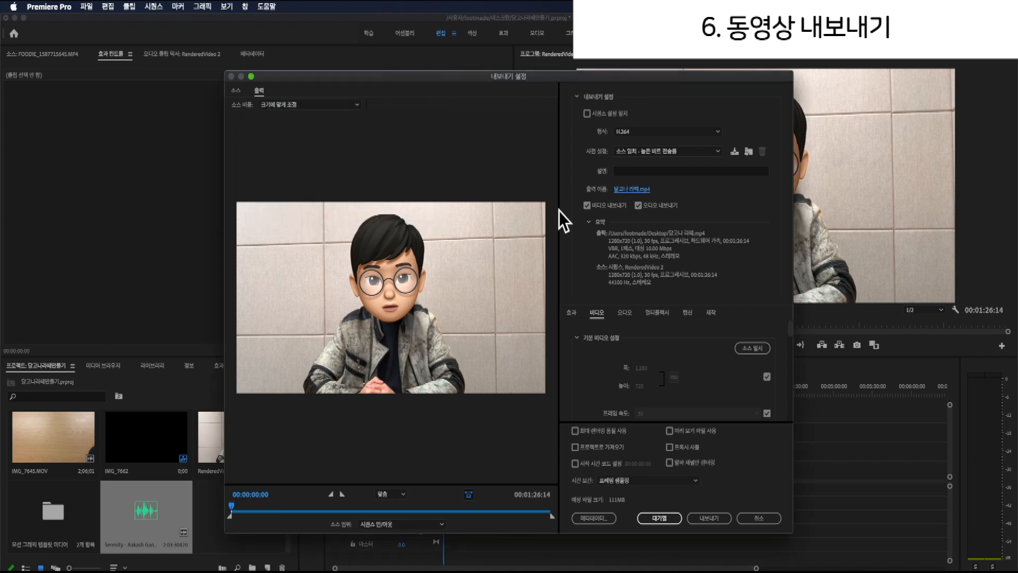
left_click(715, 518)
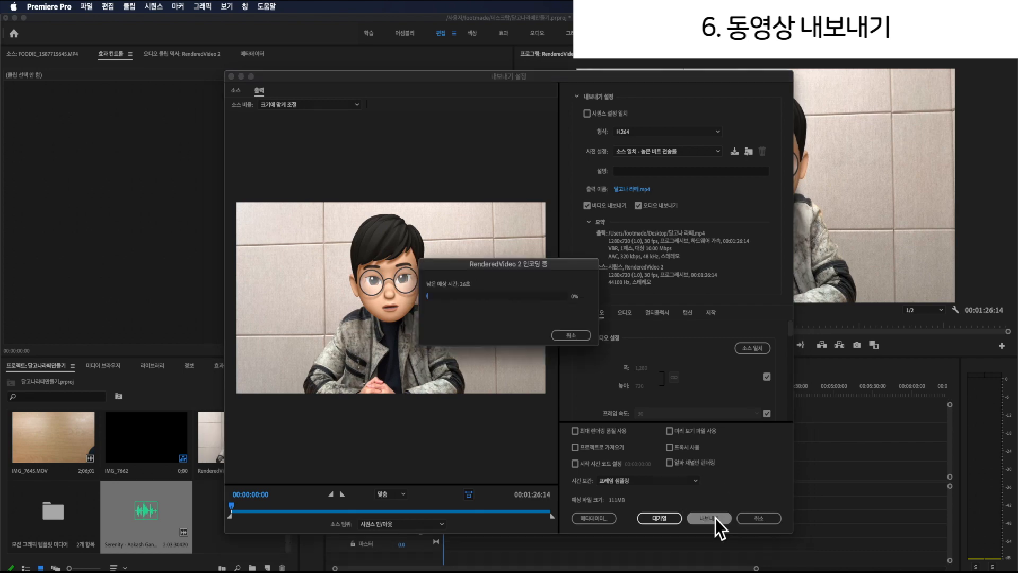